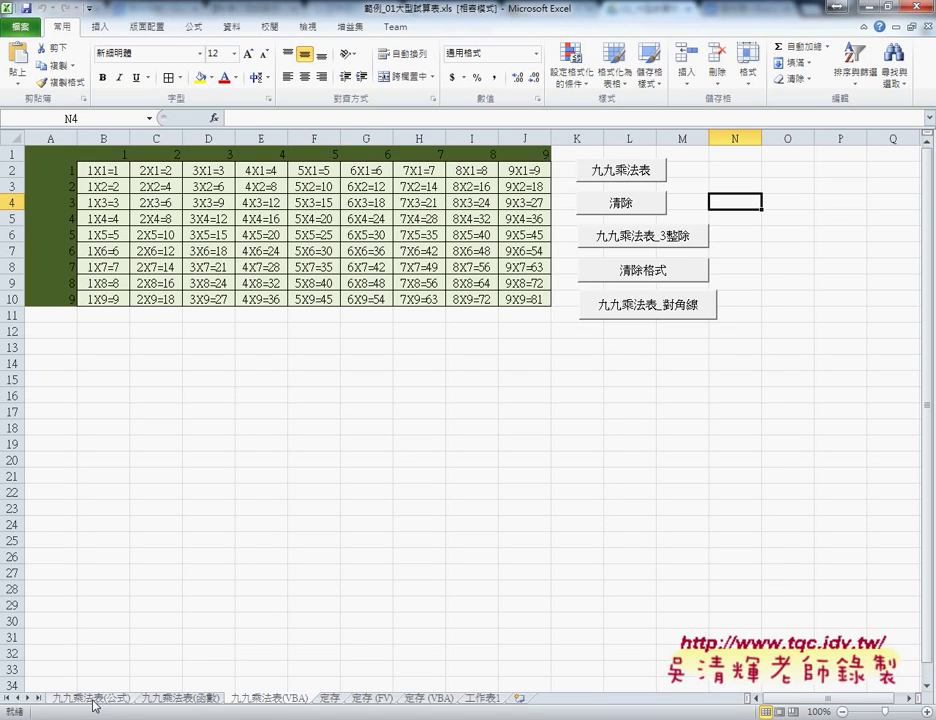
Step: On the 九九乘法表(公式) sheet, inspect B2's formula =B$1&"X"&$A2&"="&B$1*$A2 and leave it unchanged
left_click(90, 703)
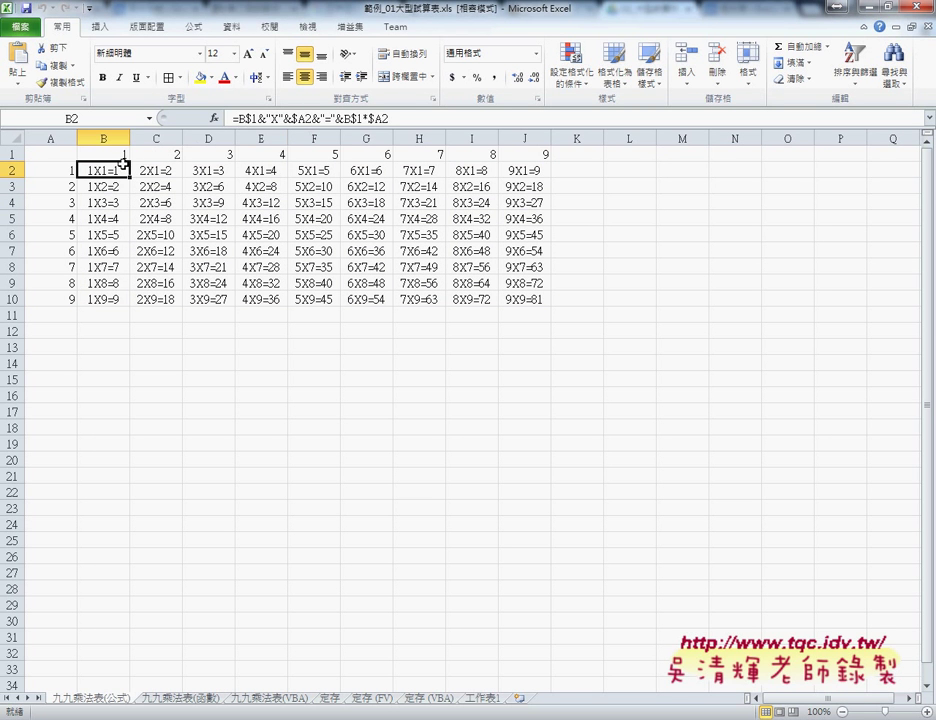
left_click(13, 154)
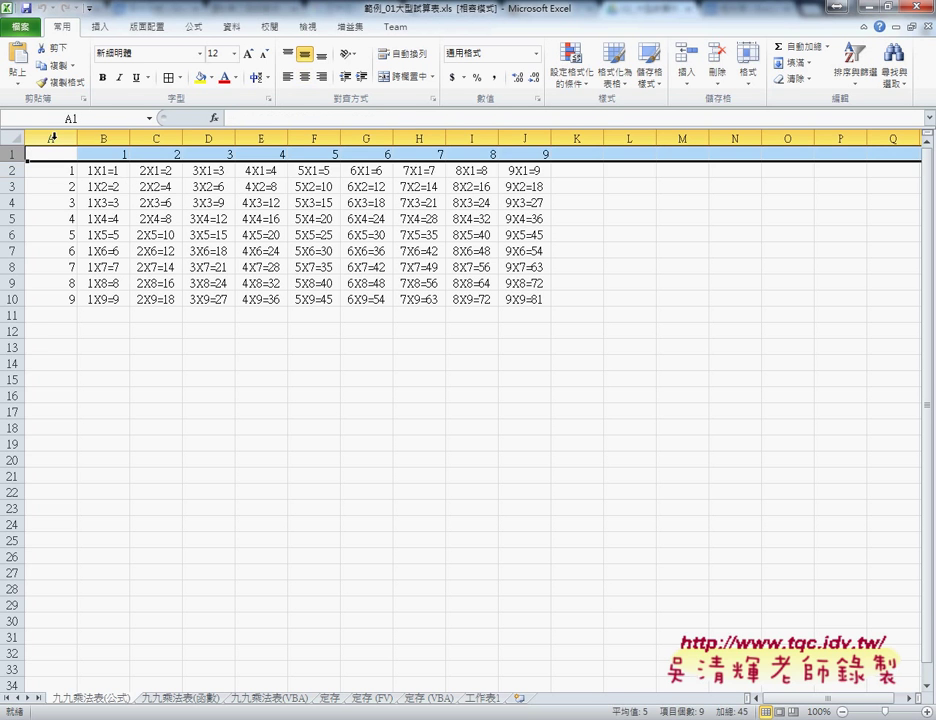
left_click(50, 138)
left_click(126, 171)
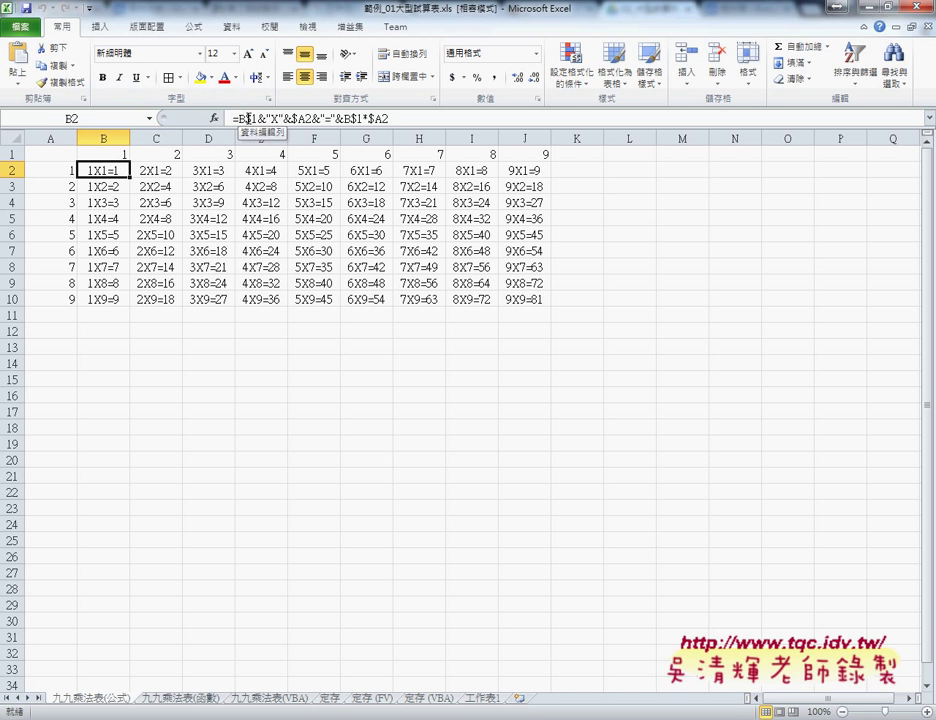
left_click(248, 118)
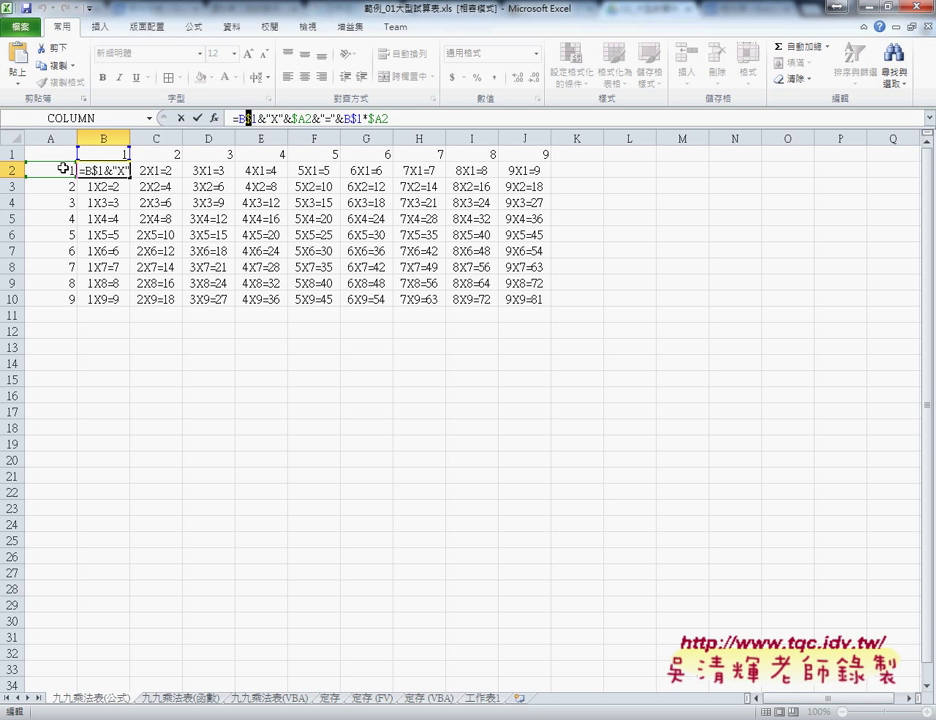
key("ctrl+Return")
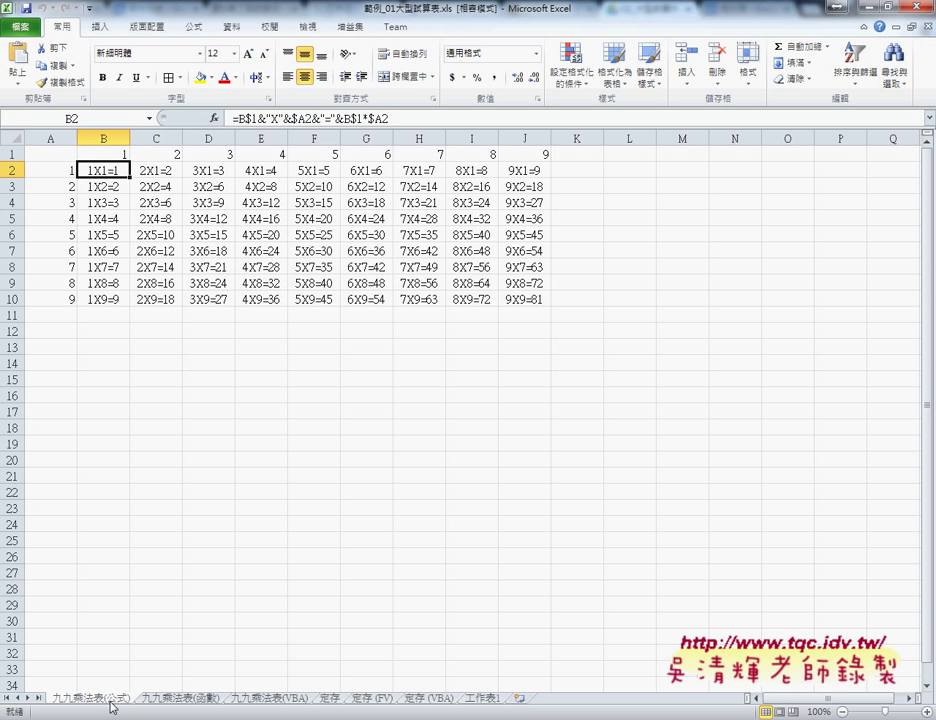
Step: Copy the 九九乘法表(公式) sheet as 九九乘法表(公式) (2), then view the 九九乘法表(函數) sheet
left_click_drag(137, 680, 161, 683)
left_click_drag(161, 683, 161, 683)
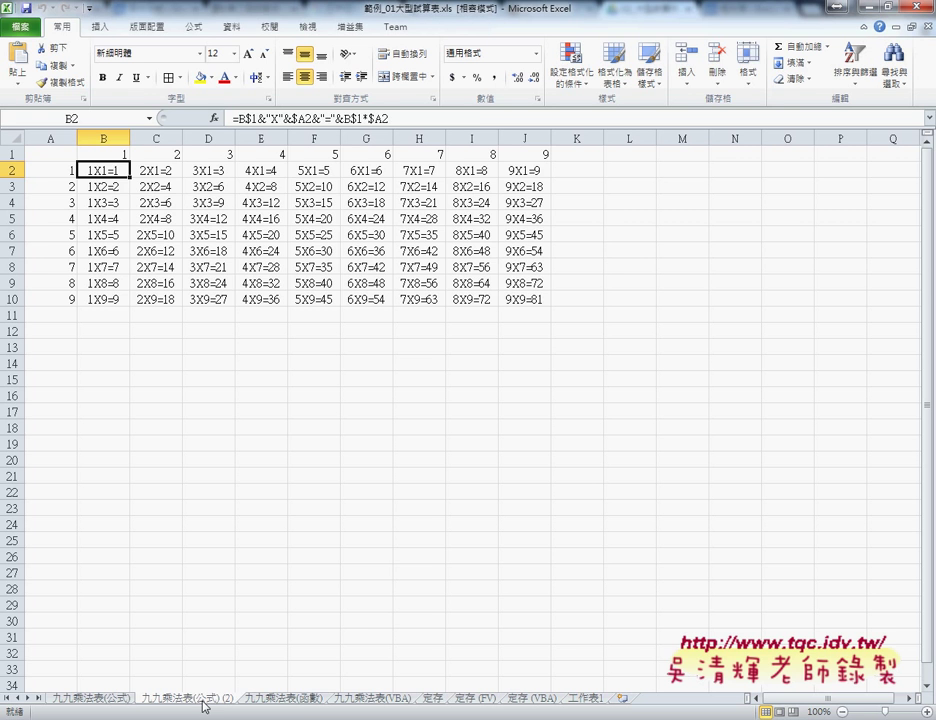
left_click(307, 703)
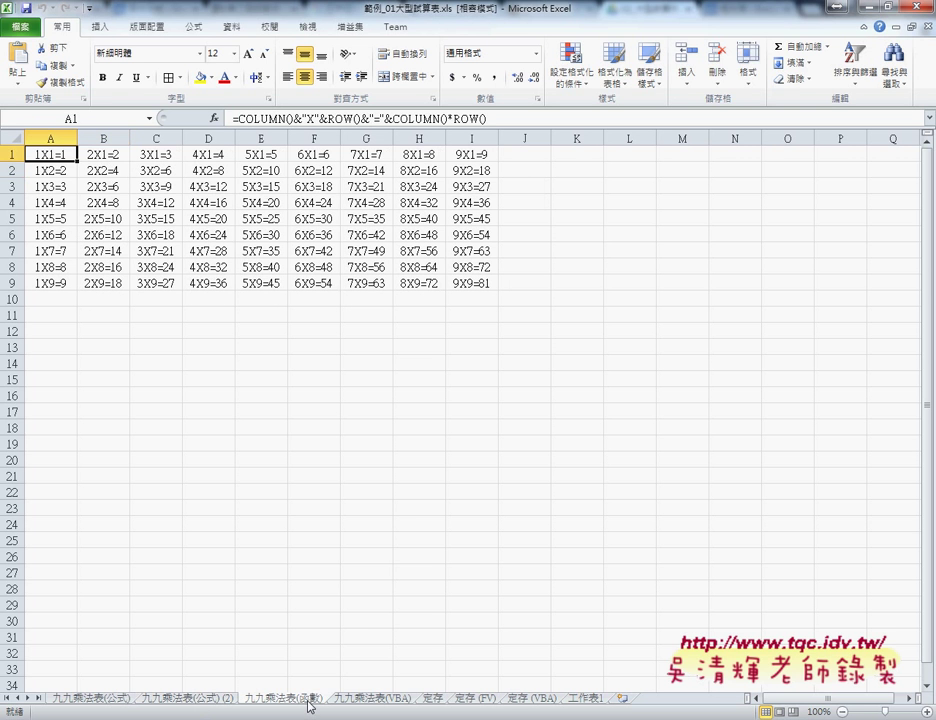
right_click(309, 703)
left_click(305, 705)
double_click(300, 700)
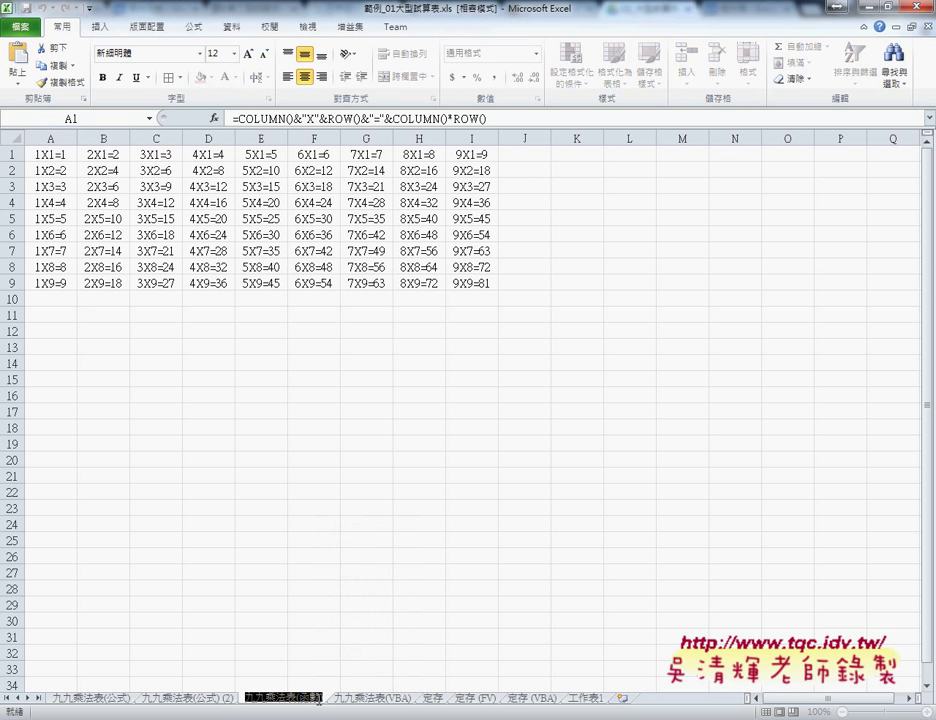
left_click(100, 700)
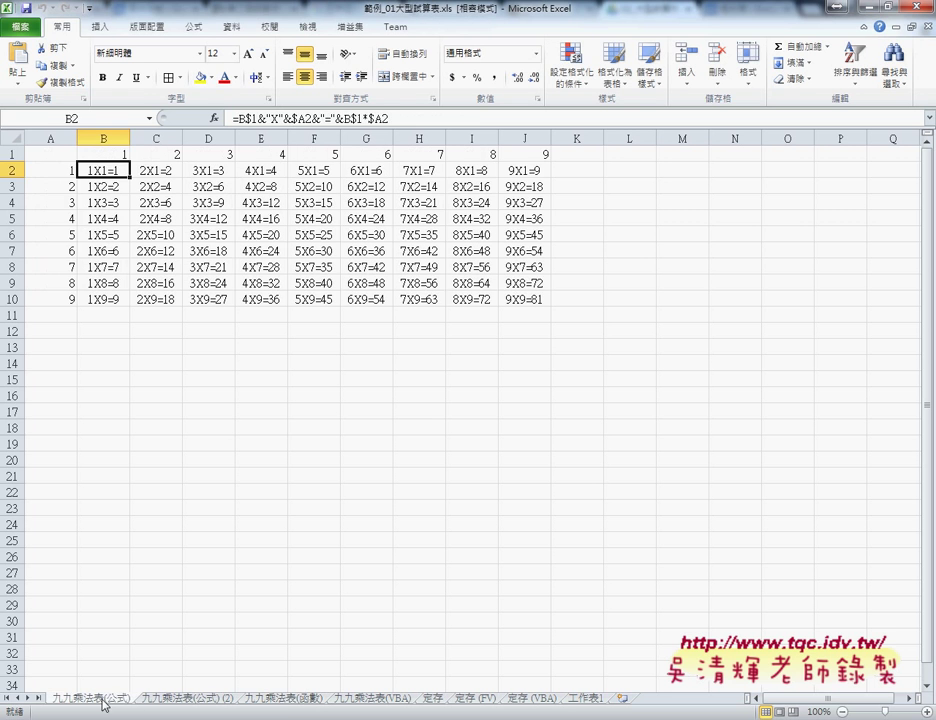
left_click(257, 703)
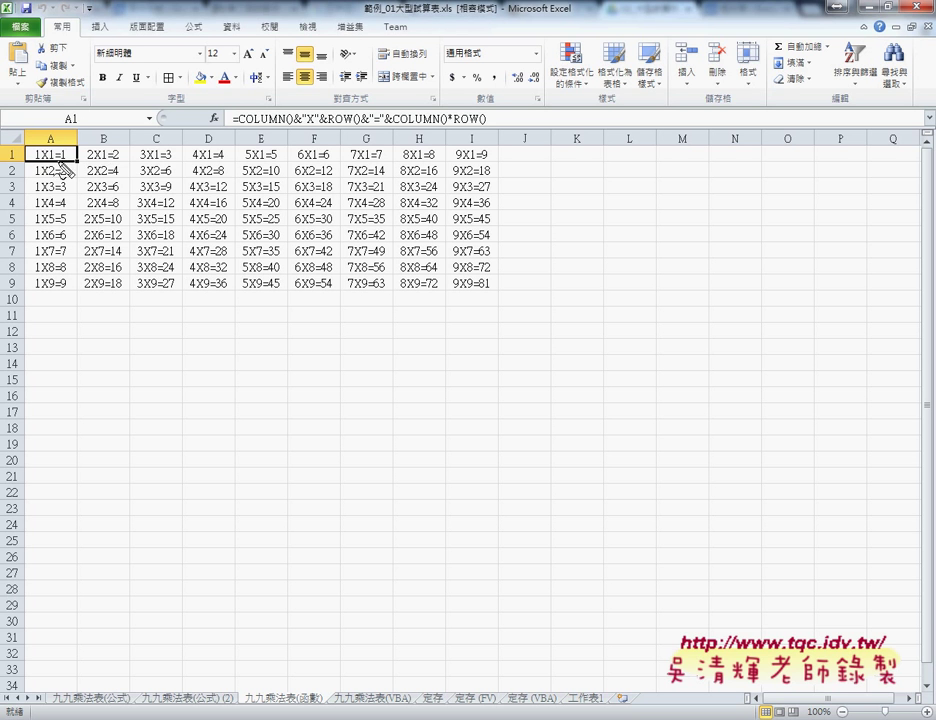
left_click_drag(47, 129, 54, 128)
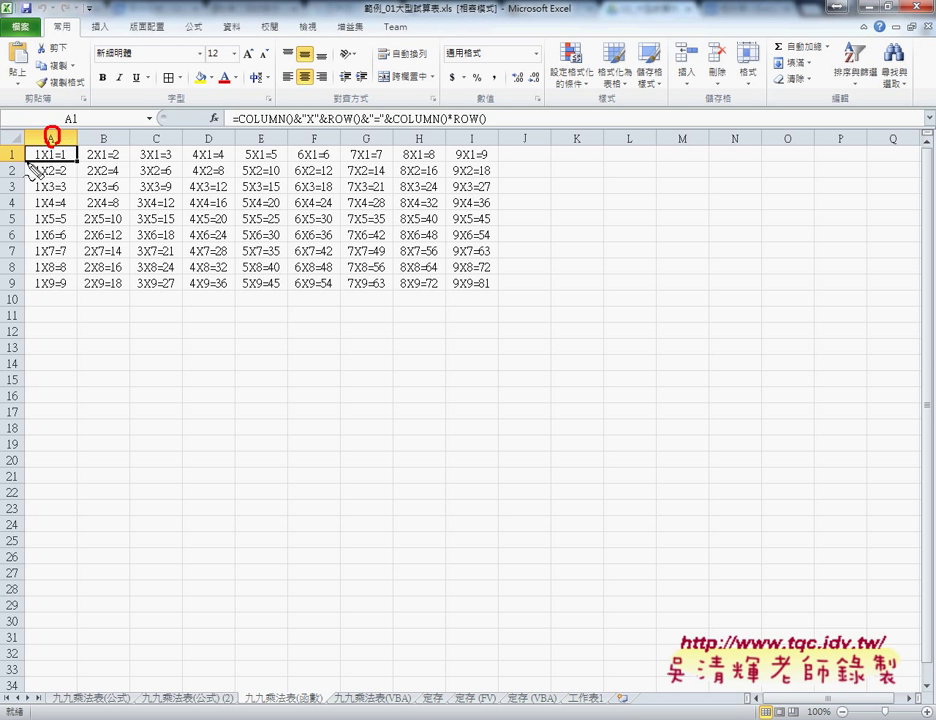
left_click_drag(10, 167, 14, 165)
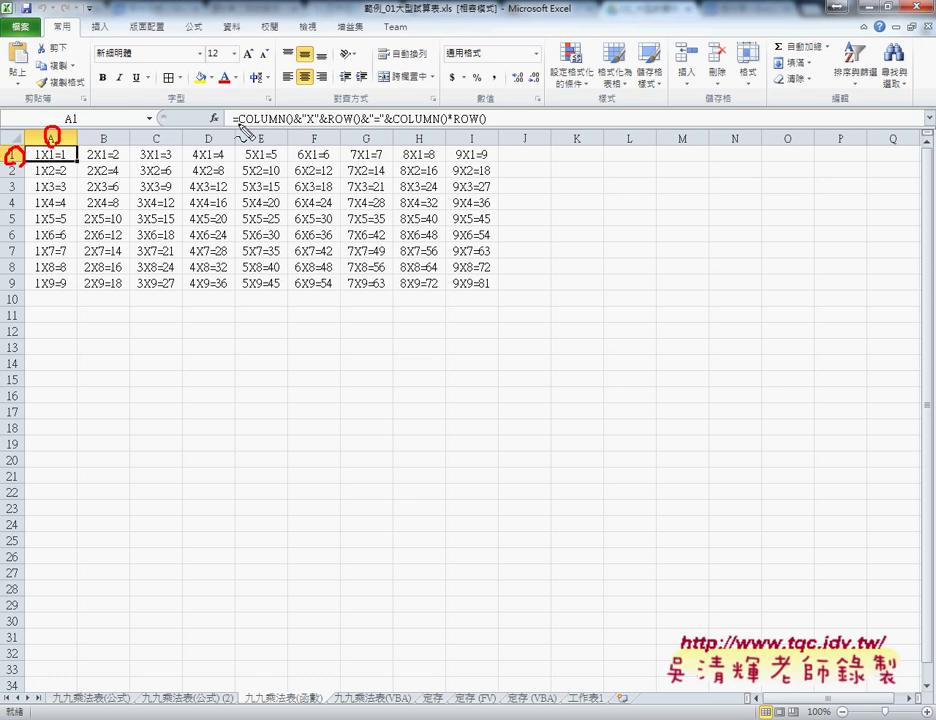
mouse_move(238, 126)
left_mouse_down()
mouse_move(285, 125)
mouse_move(62, 118)
left_mouse_up()
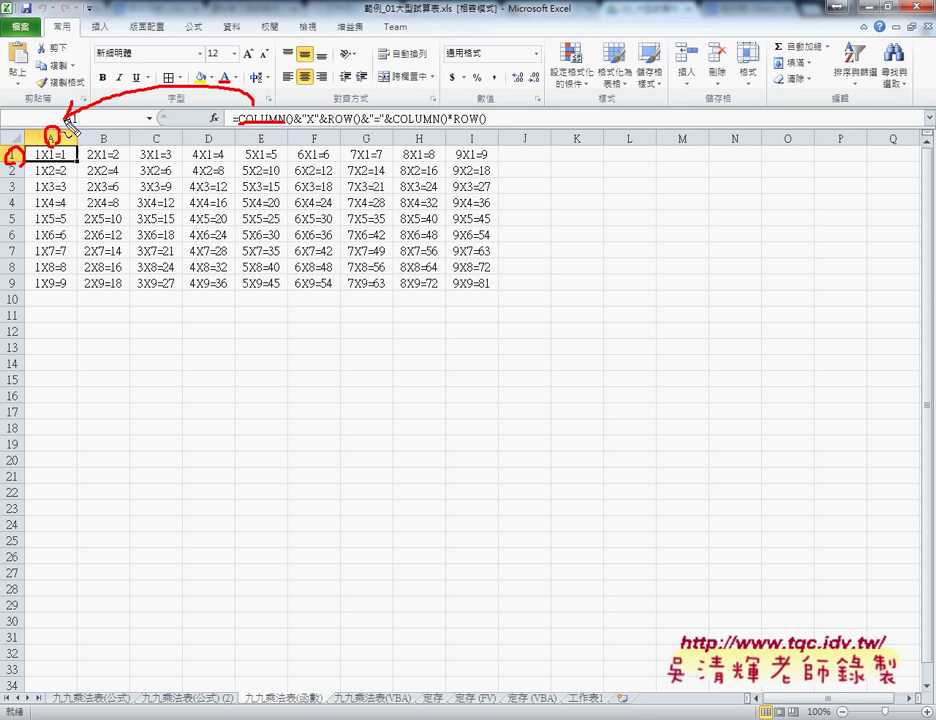
left_click_drag(66, 61, 64, 78)
left_click_drag(115, 58, 137, 70)
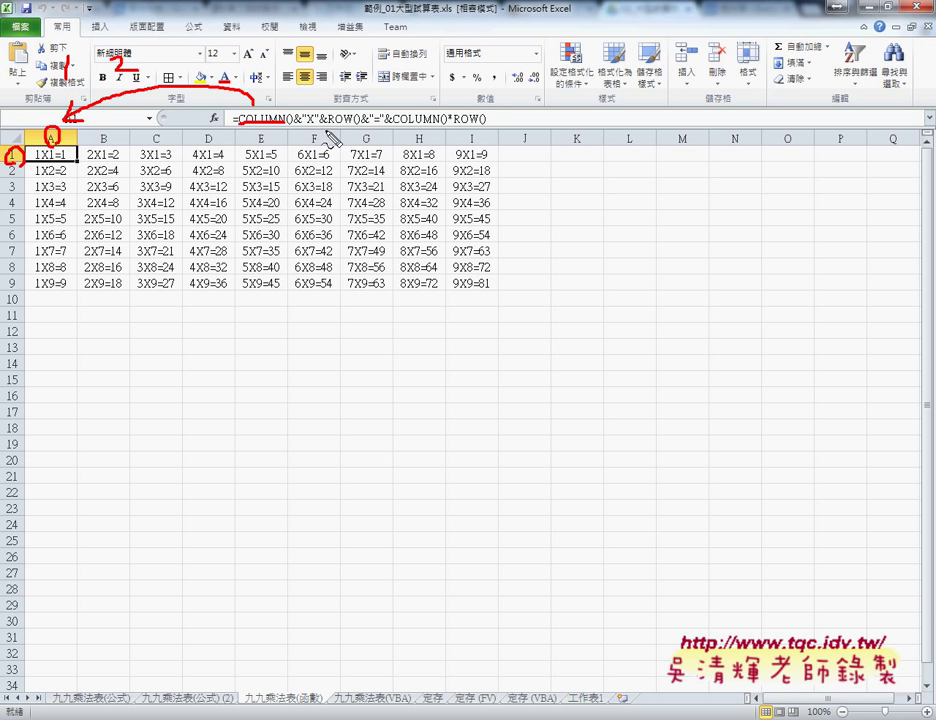
left_click_drag(329, 127, 353, 126)
left_click_drag(404, 128, 486, 126)
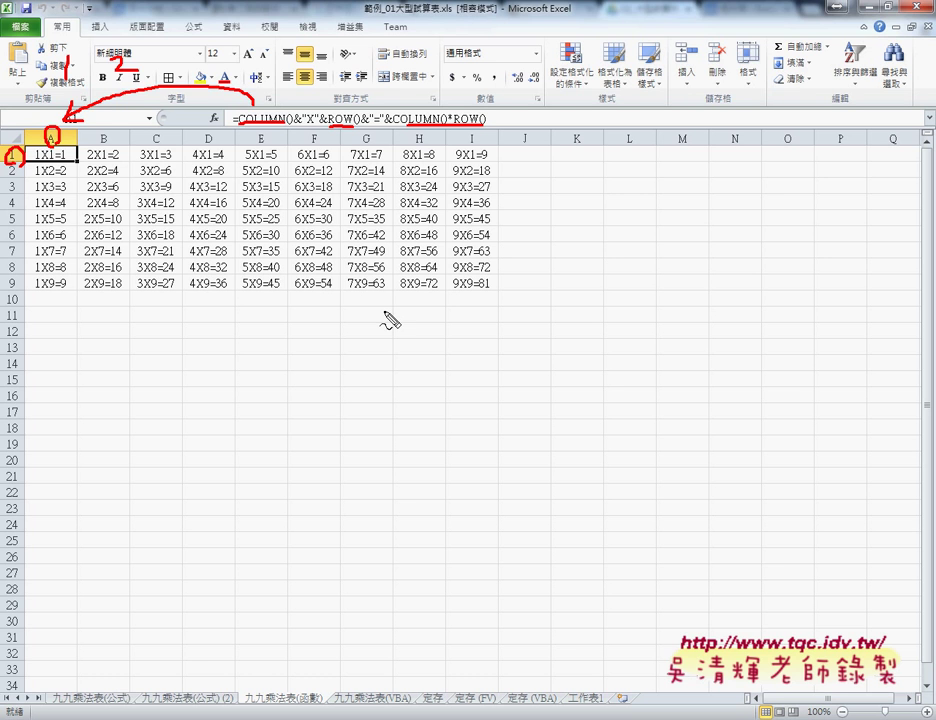
key("Escape")
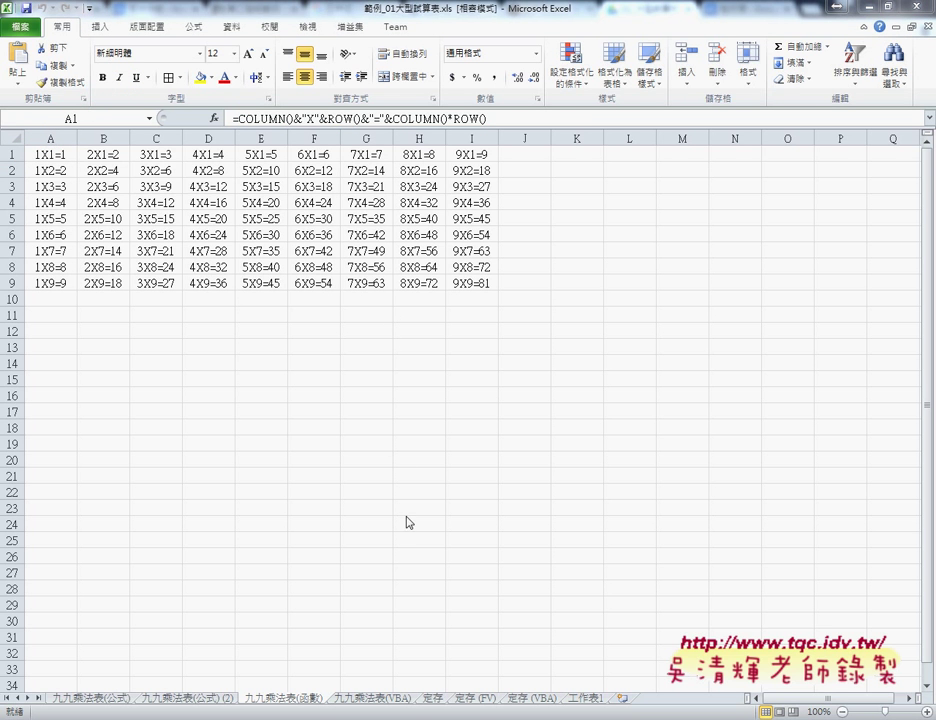
Step: On the 九九乘法表(VBA) sheet, clear the table with 清除 and regenerate it with 九九乘法表
left_click(380, 701)
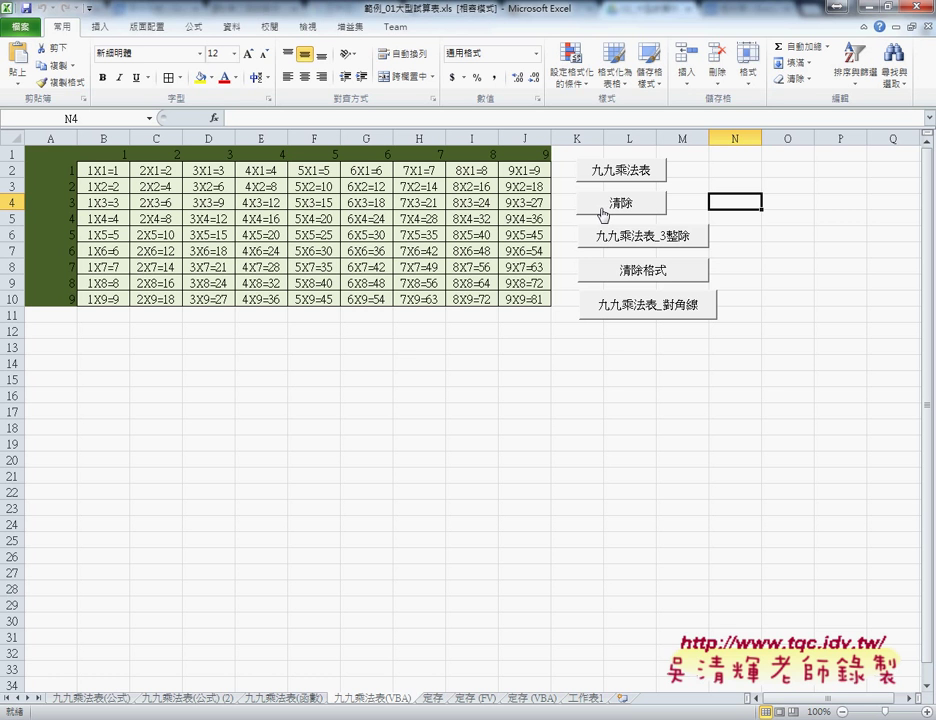
left_click(603, 214)
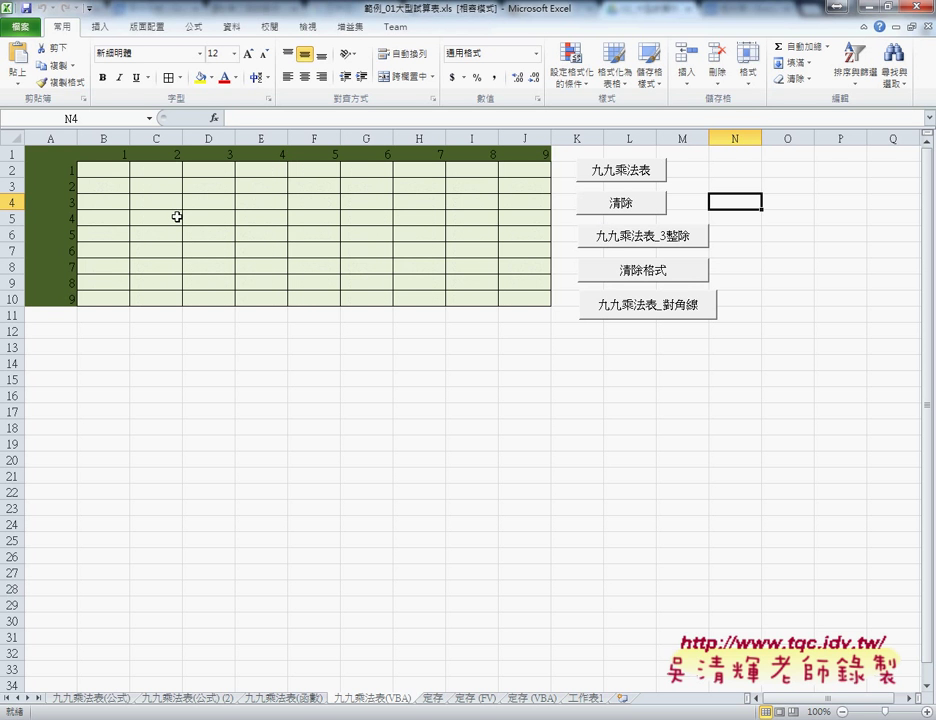
left_click(632, 172)
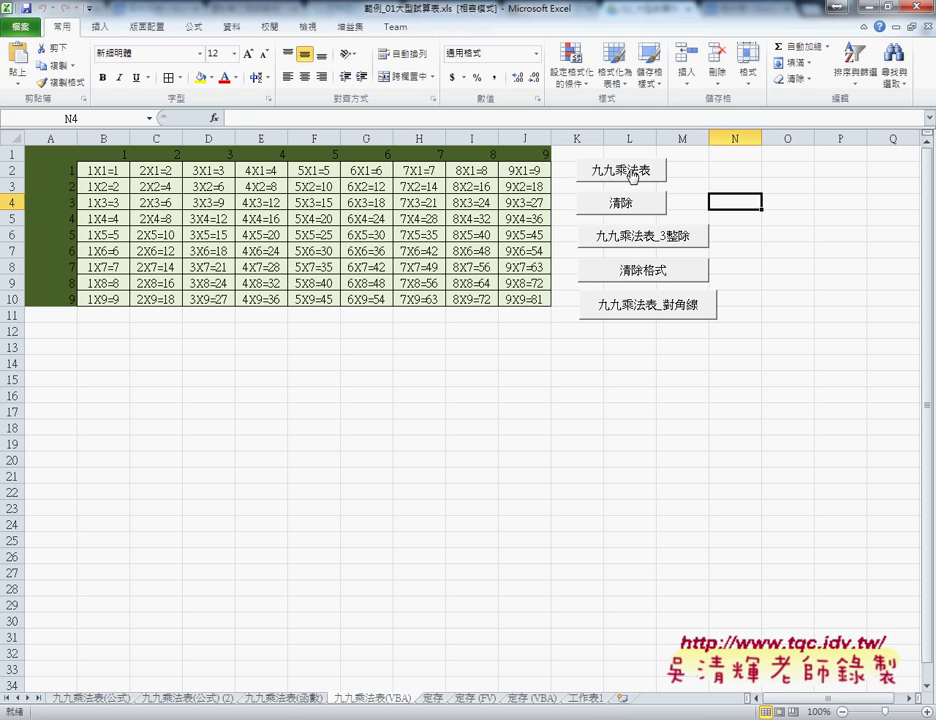
mouse_move(105, 170)
left_mouse_down()
mouse_move(396, 287)
mouse_move(512, 300)
left_mouse_up()
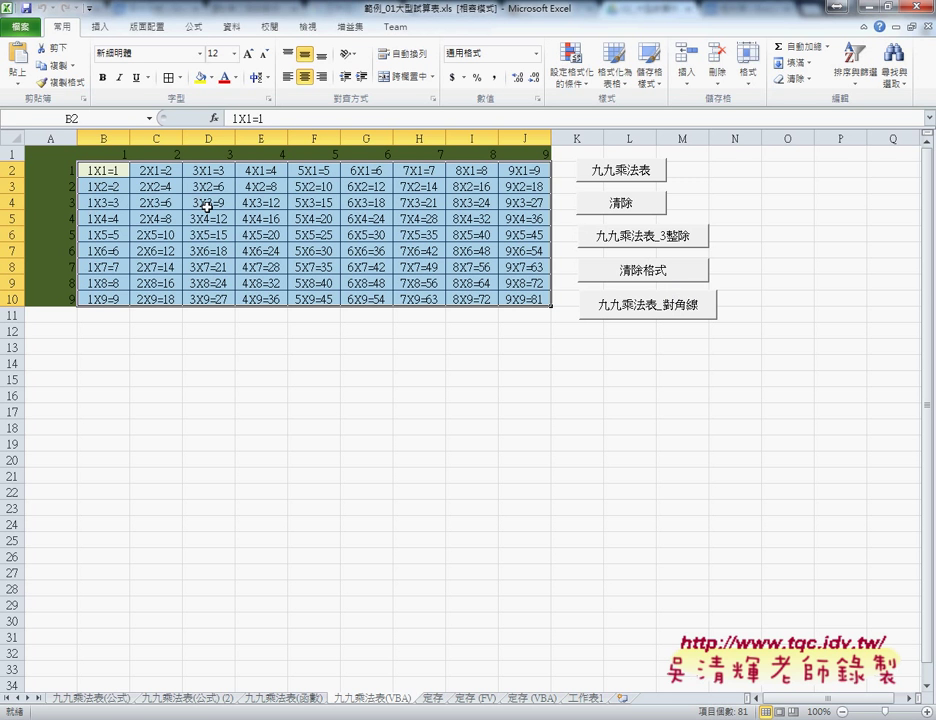
Step: Highlight rows divisible by 3, clear that formatting, then highlight both diagonals with 九九乘法表_對角線
left_click(600, 240)
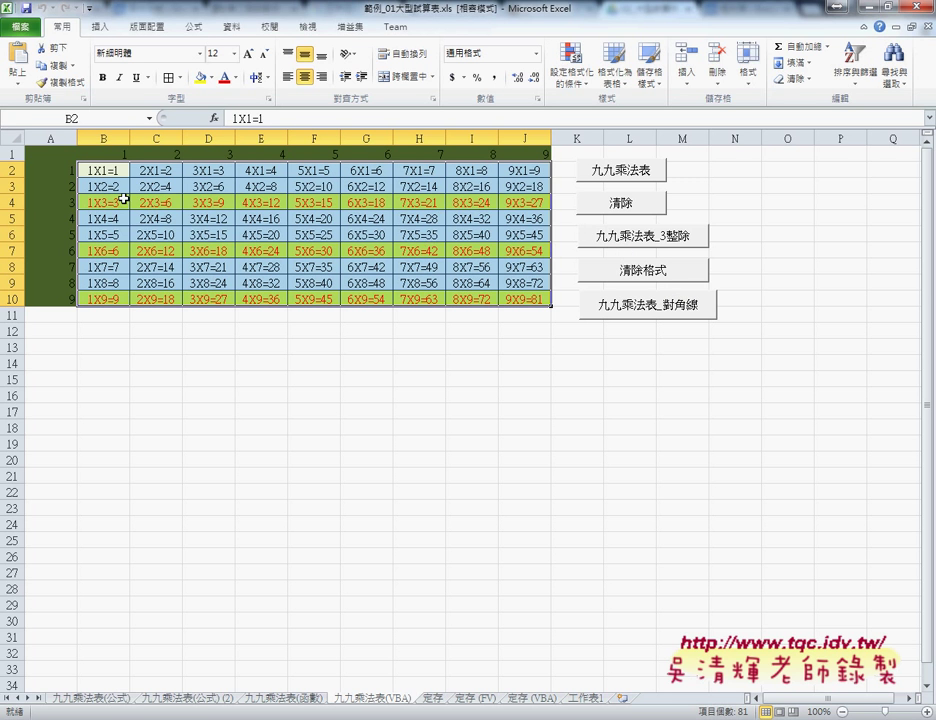
left_click(633, 280)
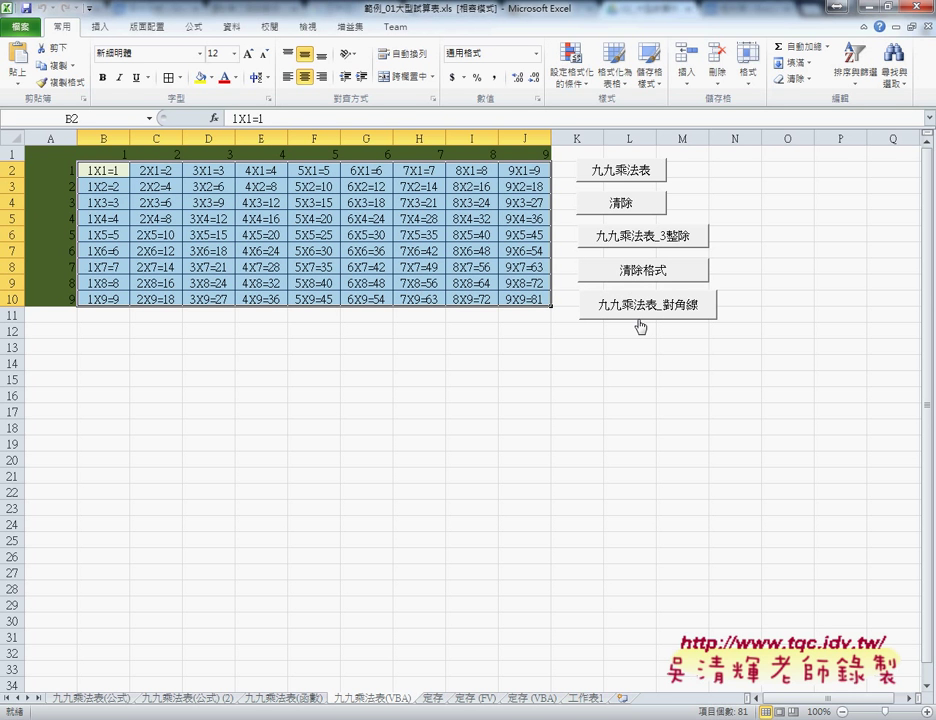
left_click(640, 313)
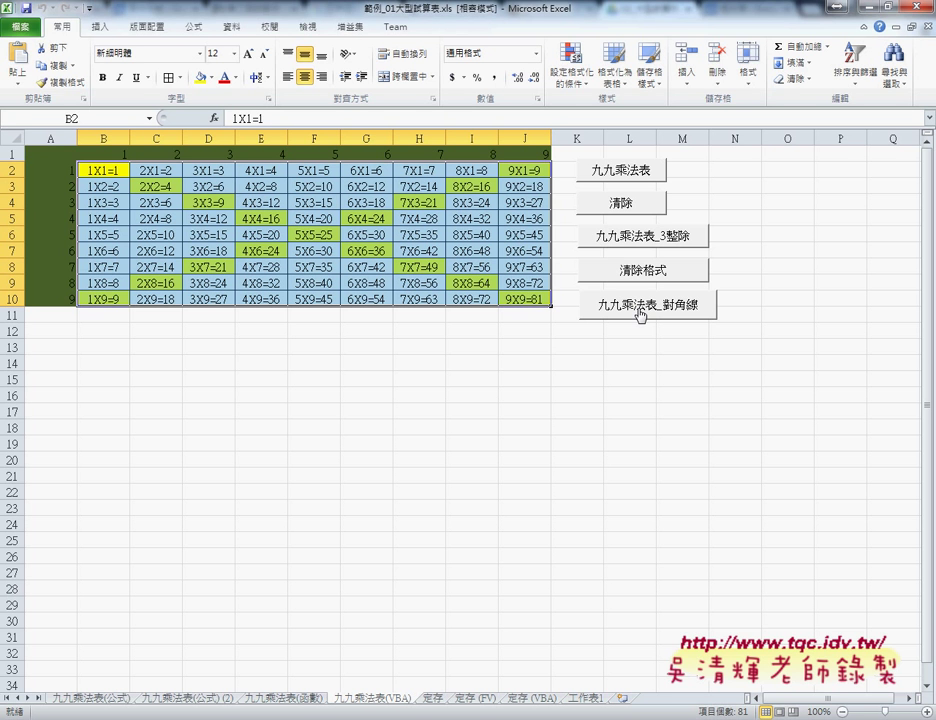
mouse_move(668, 345)
left_mouse_down()
mouse_move(606, 343)
mouse_move(573, 190)
mouse_move(660, 343)
left_mouse_up()
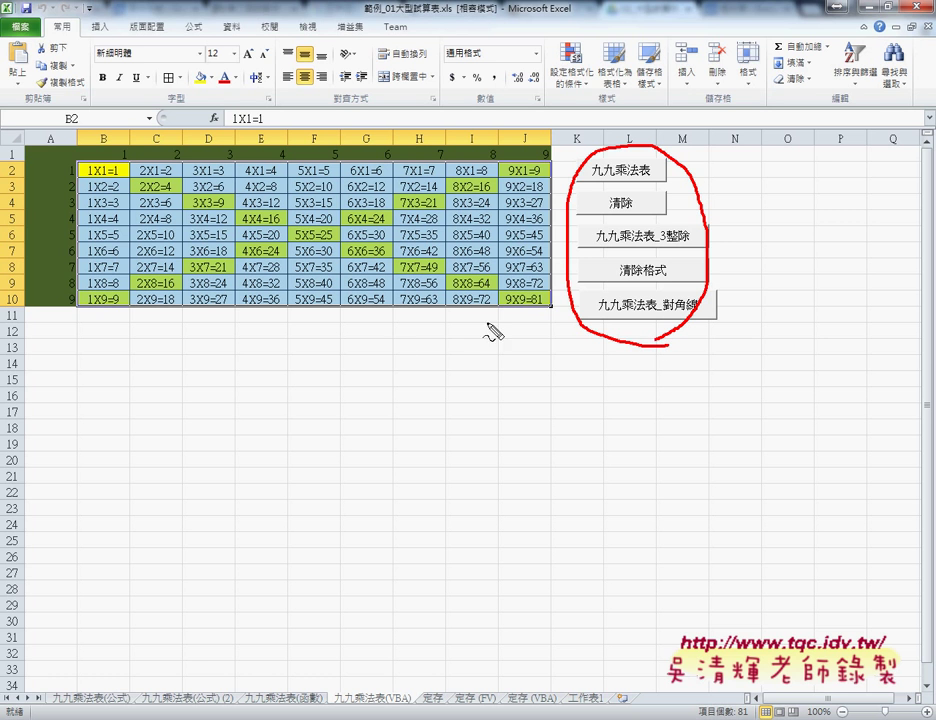
Step: Finish and clear the red annotations, then minimise Excel to reveal the 02_大型試算表 Drive folder
left_click_drag(400, 354, 572, 296)
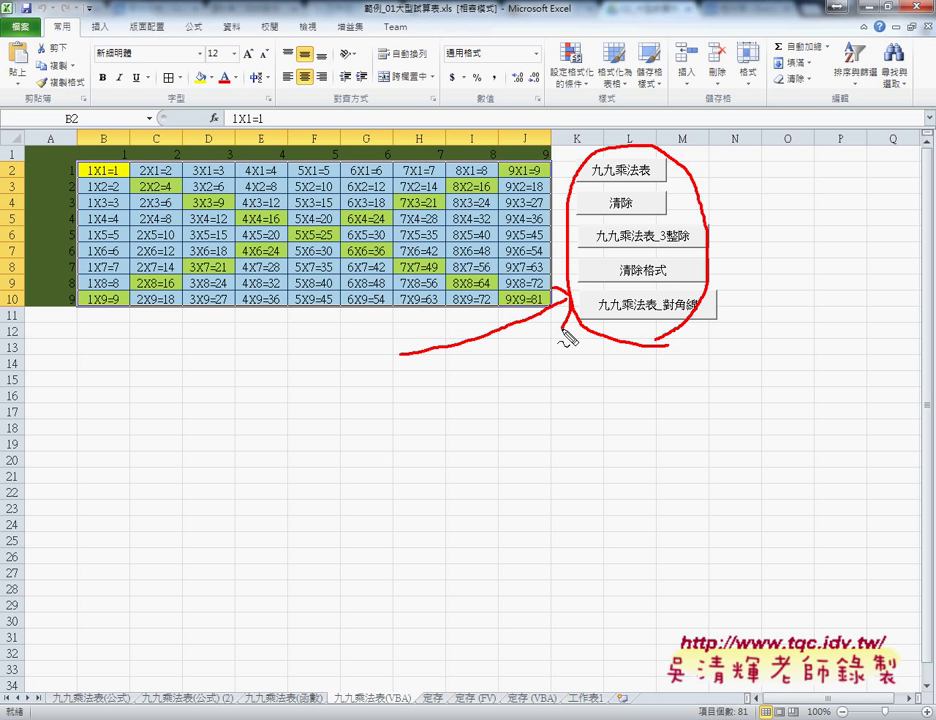
left_click_drag(382, 705, 410, 706)
key("Escape")
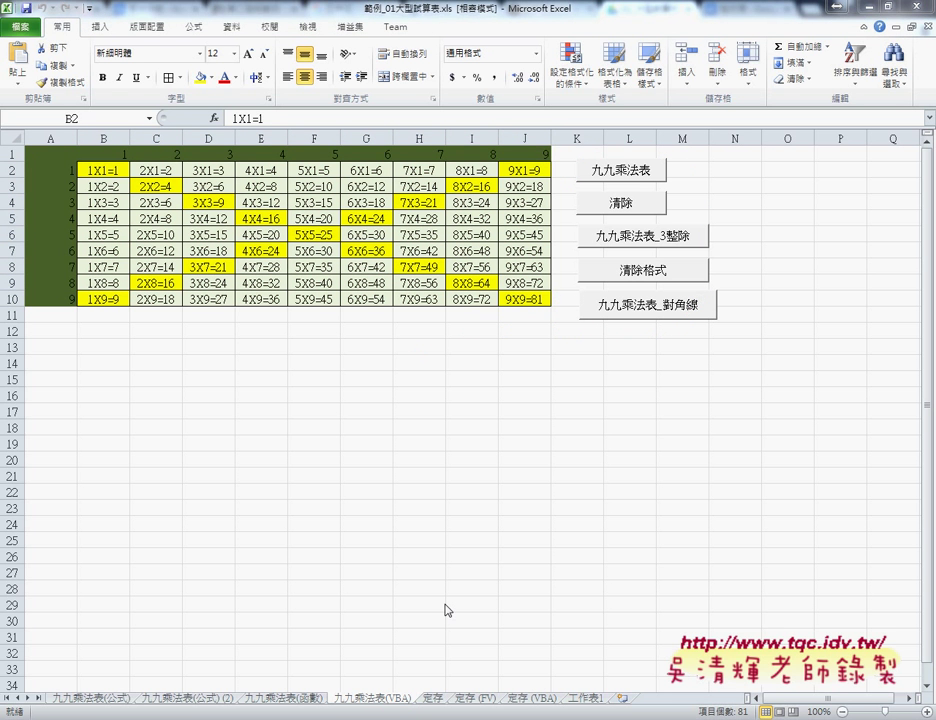
left_click(869, 8)
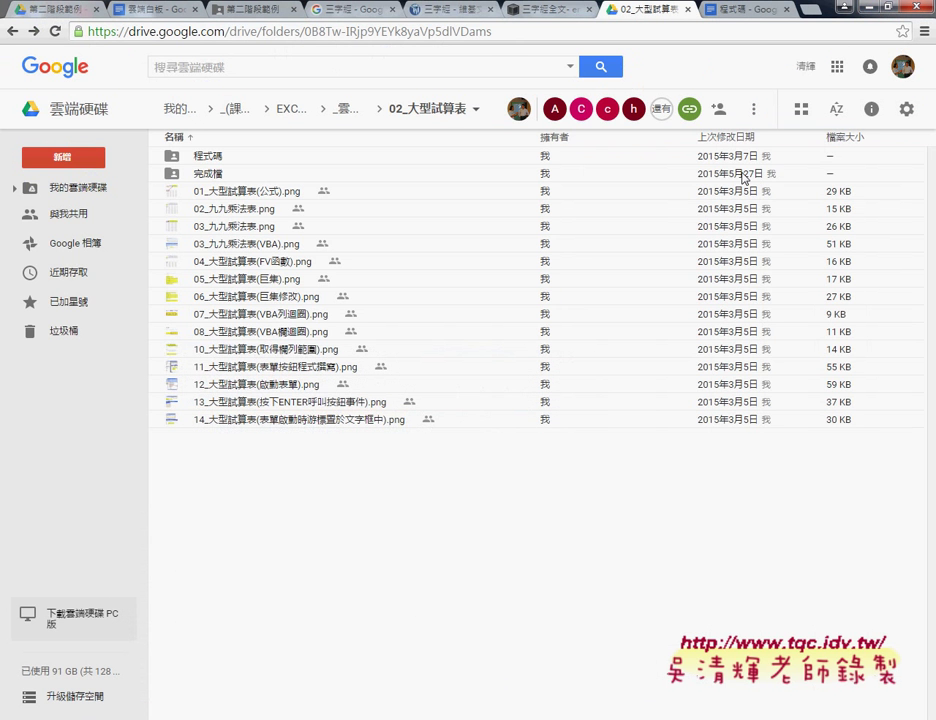
Step: In the 三字經 Google search results, select the 三字經全文 result title
left_click(541, 10)
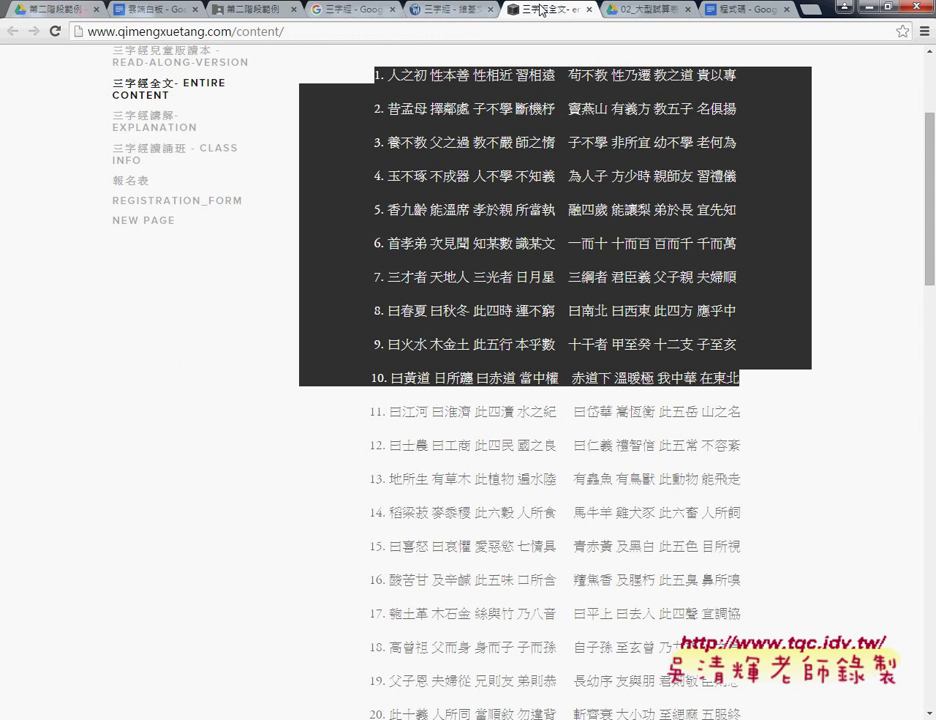
left_click(350, 9)
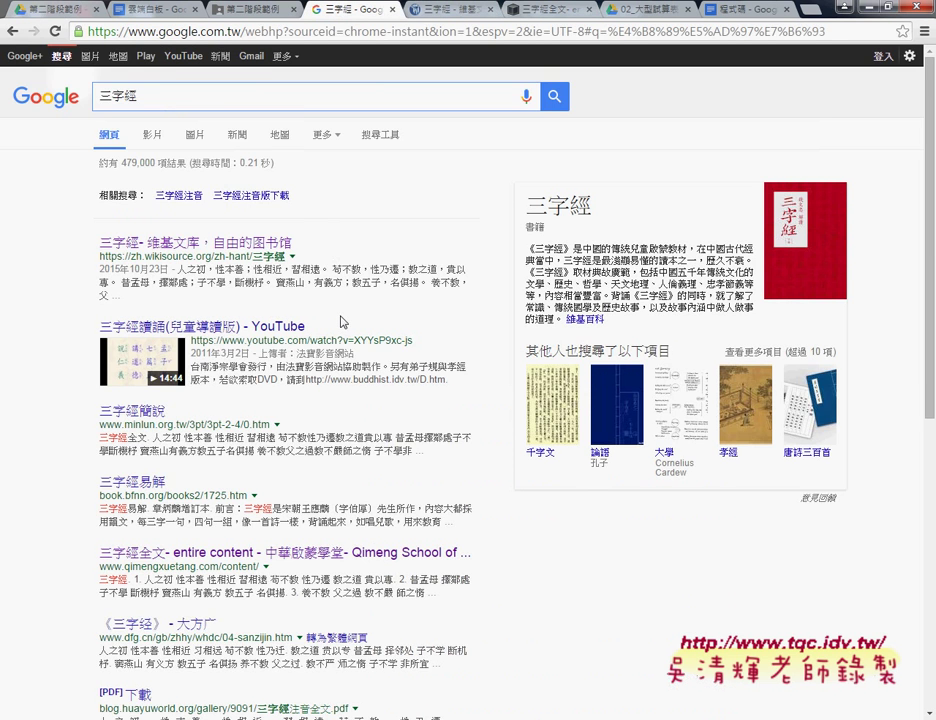
scroll(341, 320, "down", 2)
left_click_drag(99, 406, 261, 413)
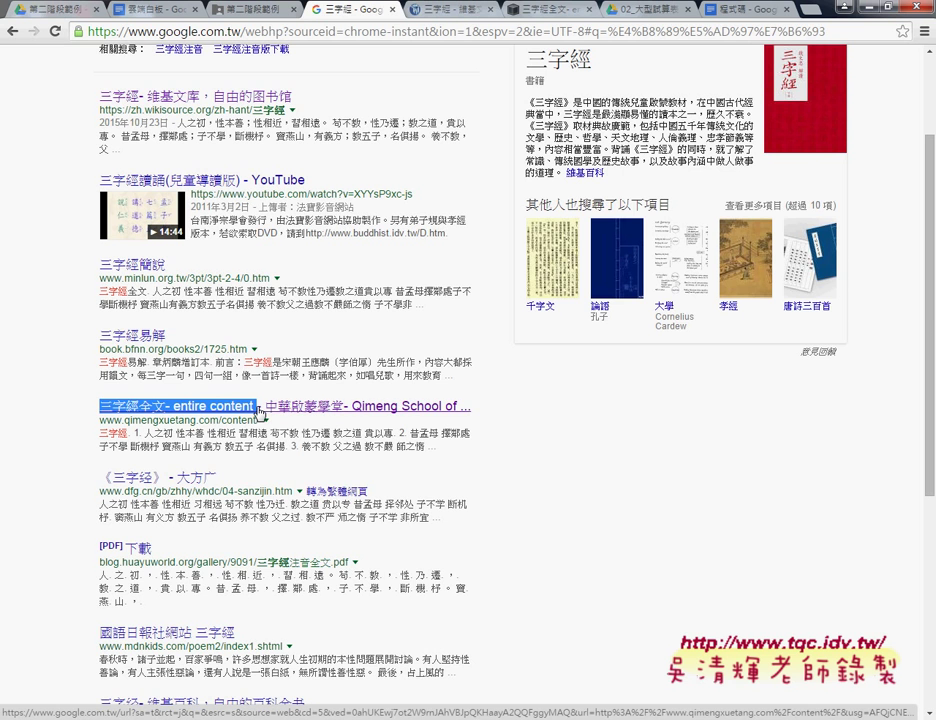
Step: On the 三字經全文 page, select the first ten numbered lines of the classic
left_click(541, 10)
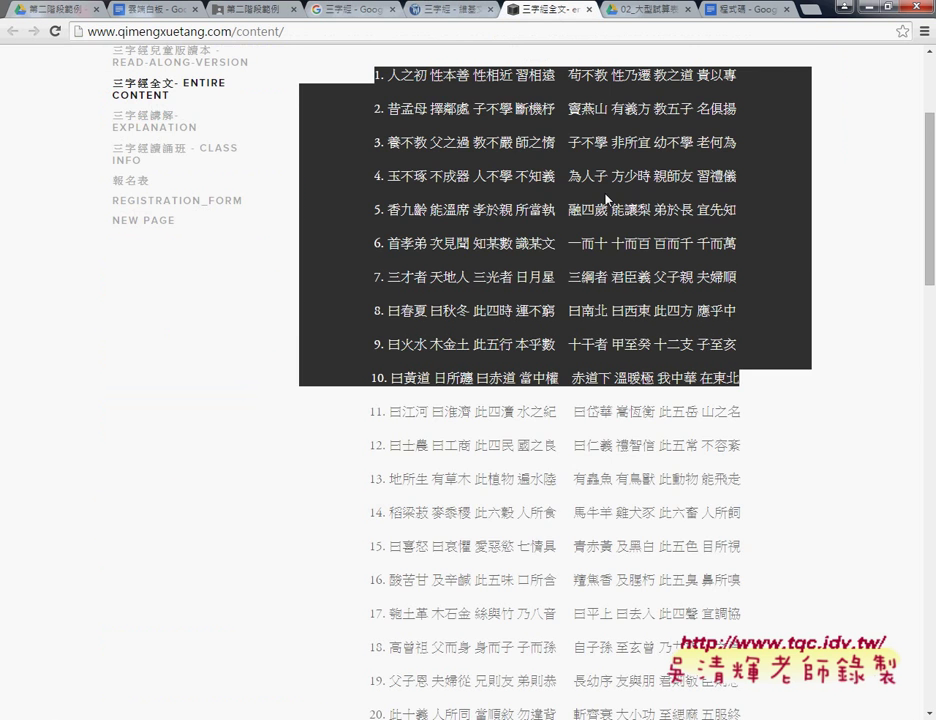
scroll(852, 355, "up", 3)
left_click(362, 305)
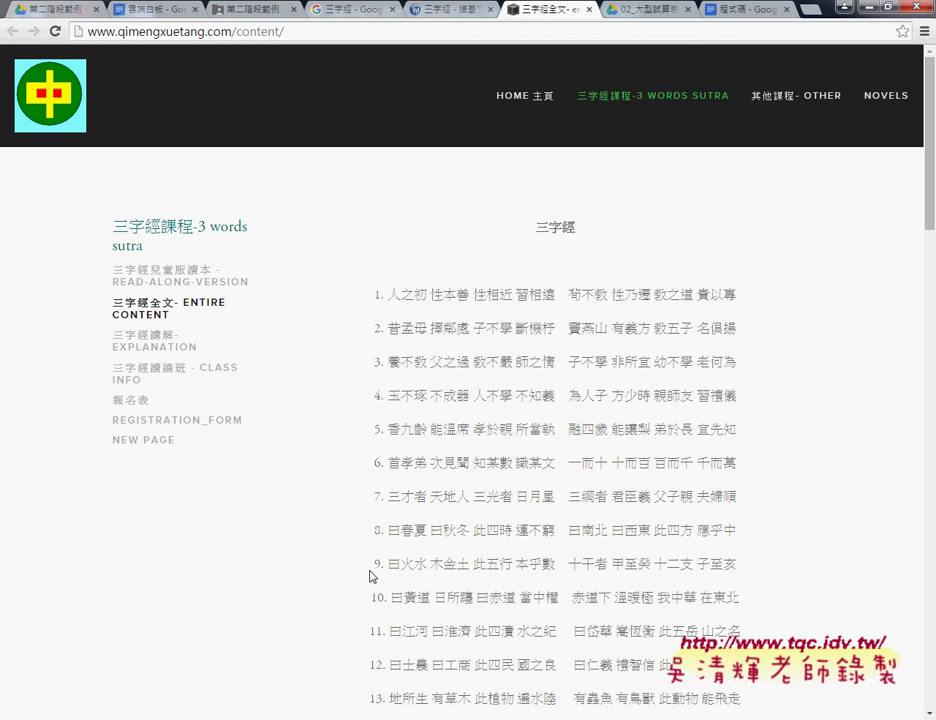
left_click_drag(740, 598, 374, 292)
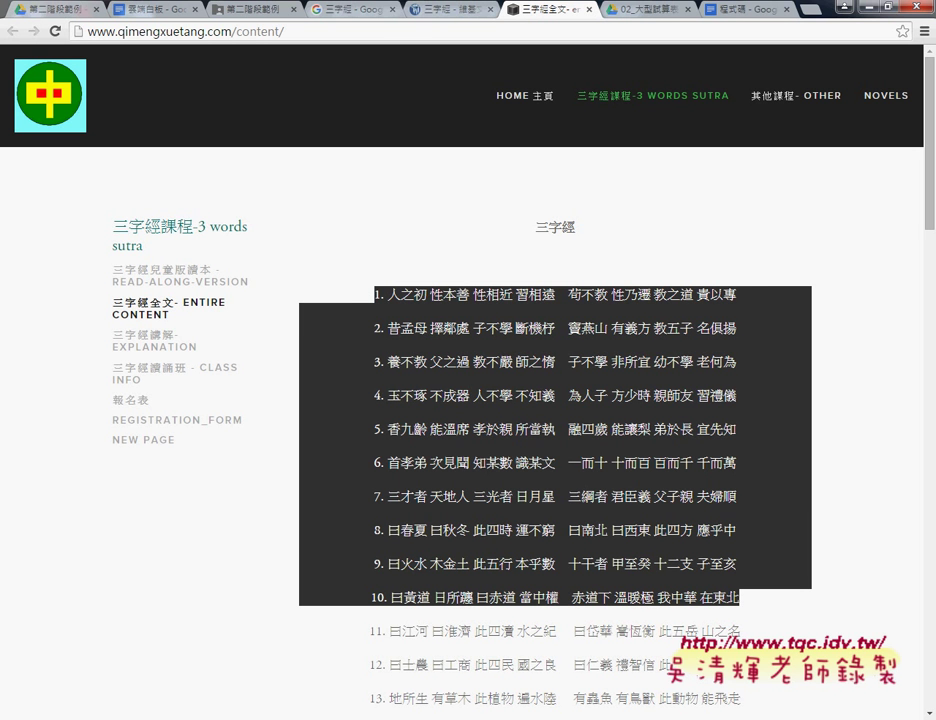
mouse_move(375, 716)
left_click(340, 655)
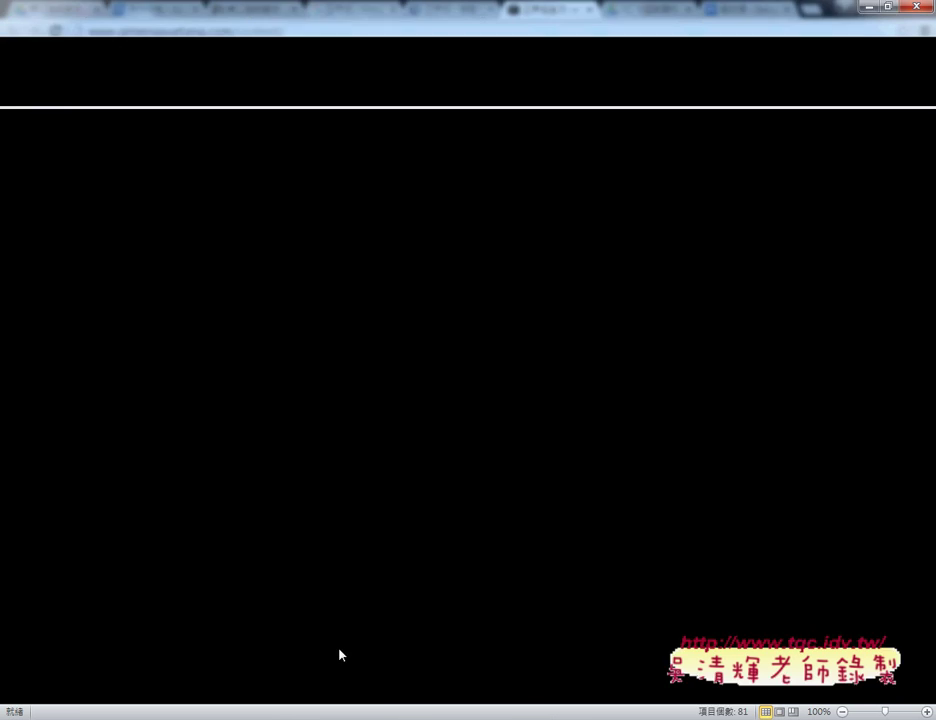
Step: Move the 三字經 sheet to the end of the tabs and select its merged A1:I8 block
left_click(304, 699)
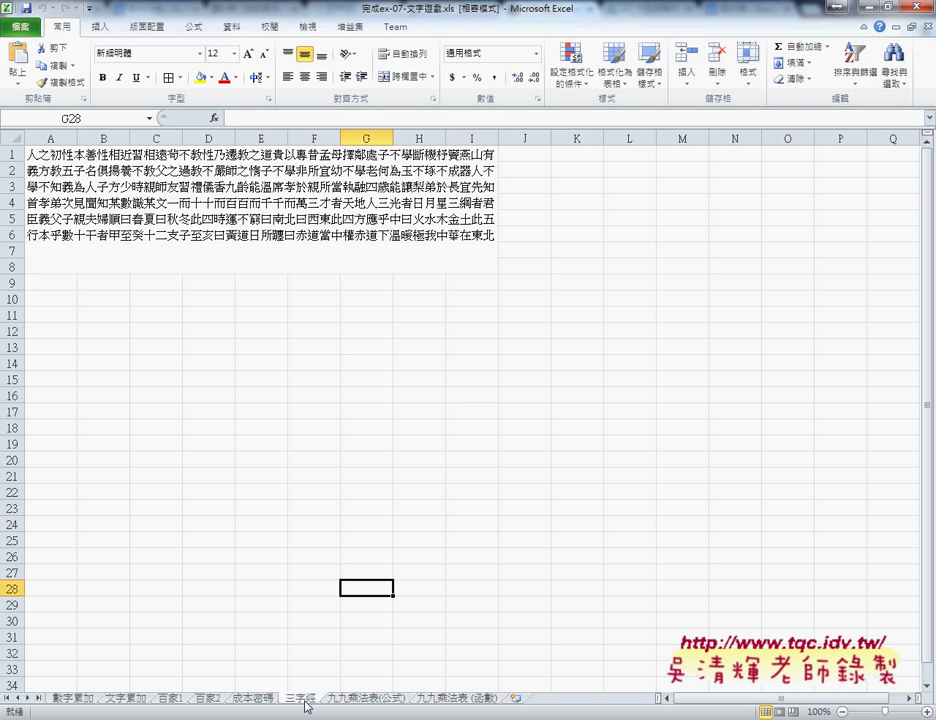
left_click_drag(306, 705, 526, 698)
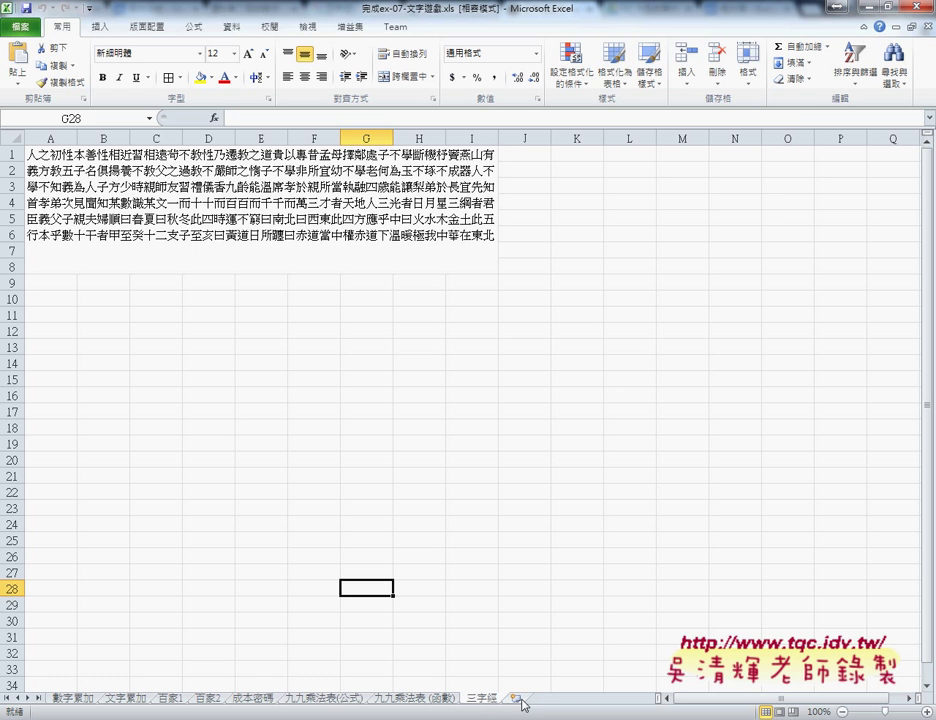
left_click(426, 229)
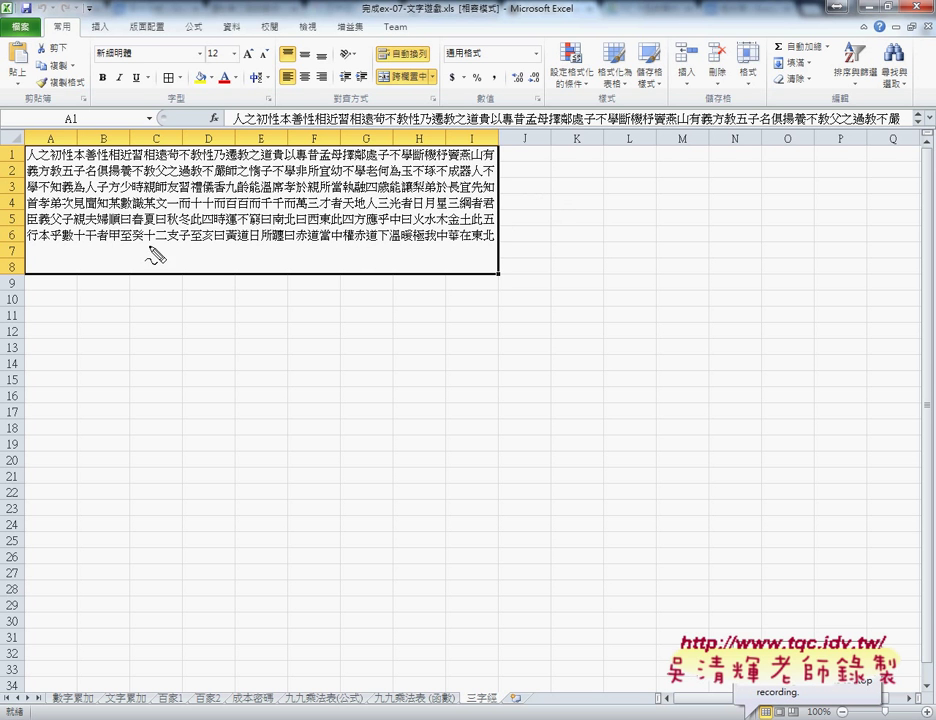
Step: Annotate the text block in red with a 10, an arrow and a circle, then clear them
mouse_move(534, 190)
left_mouse_down()
mouse_move(534, 233)
mouse_move(553, 209)
left_mouse_up()
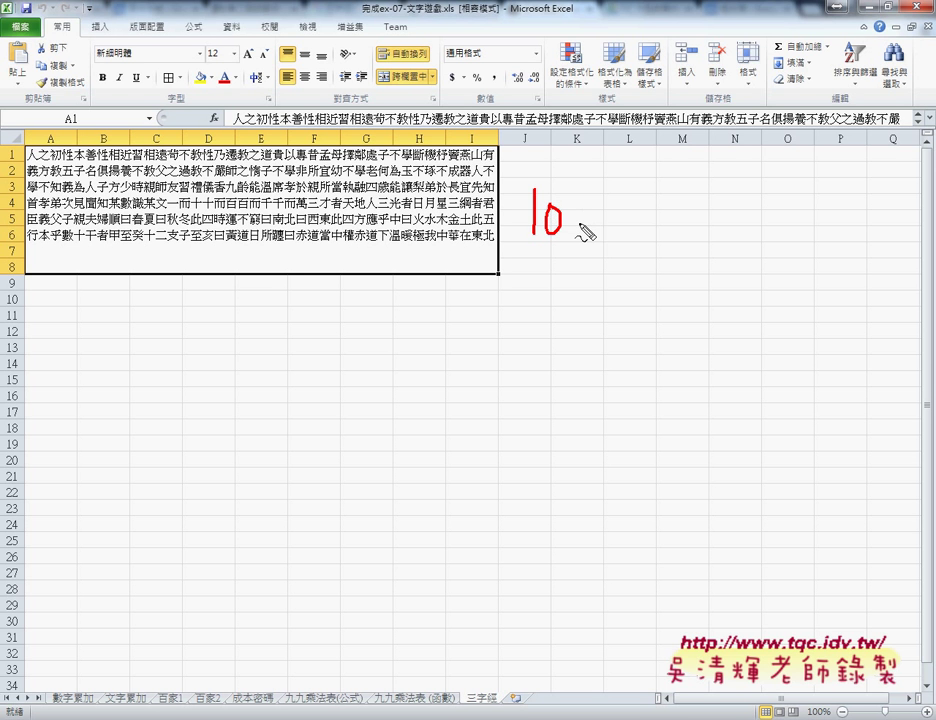
mouse_move(572, 226)
left_mouse_down()
mouse_move(617, 238)
mouse_move(640, 209)
mouse_move(655, 270)
left_mouse_up()
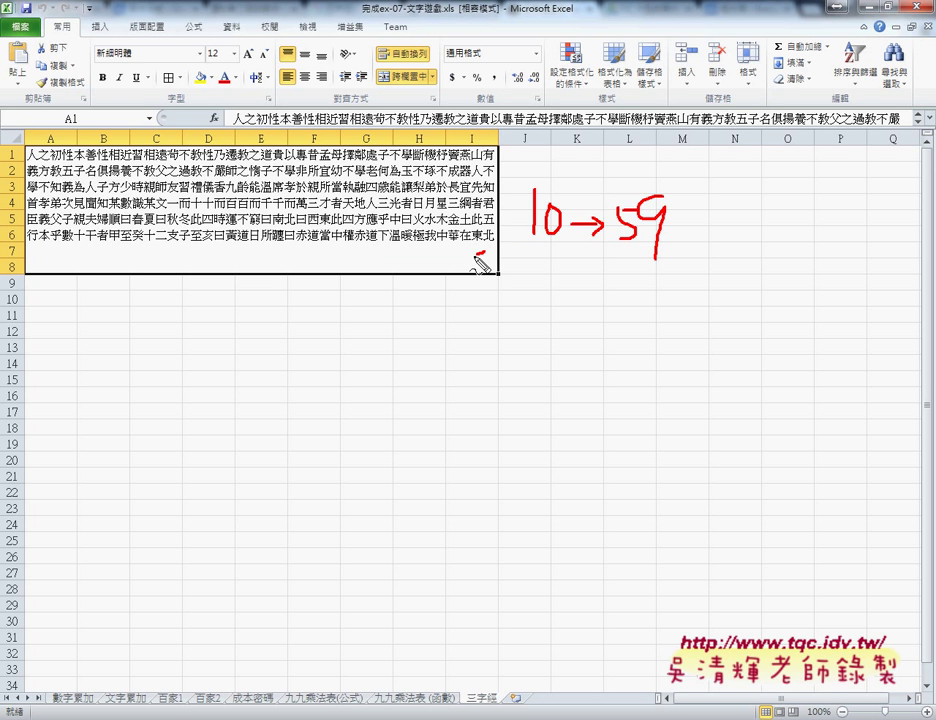
mouse_move(360, 198)
left_mouse_down()
mouse_move(33, 160)
mouse_move(63, 180)
left_mouse_up()
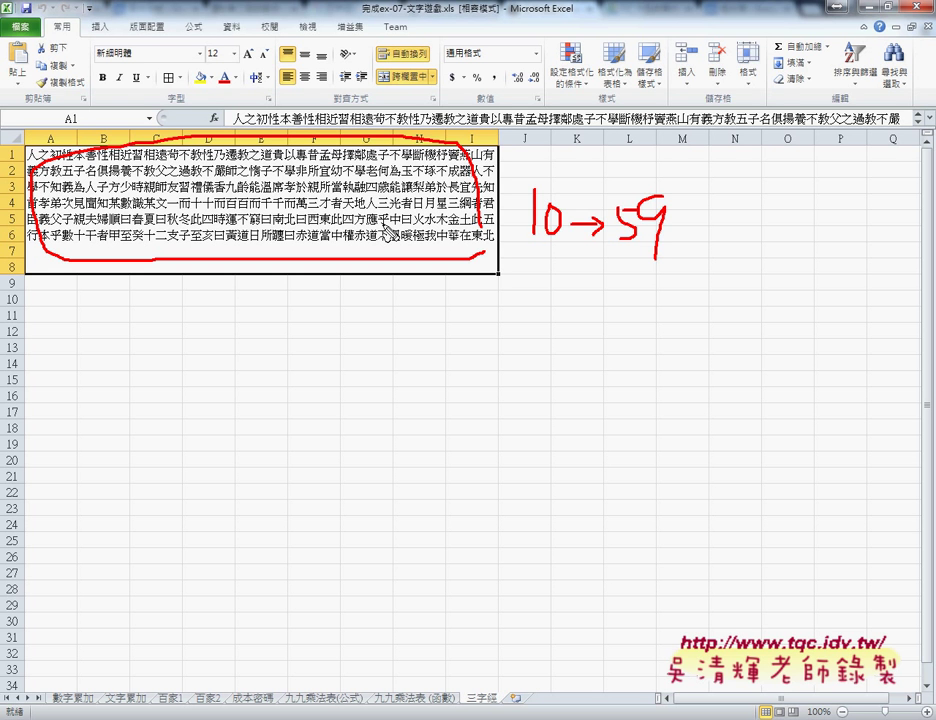
key("Escape")
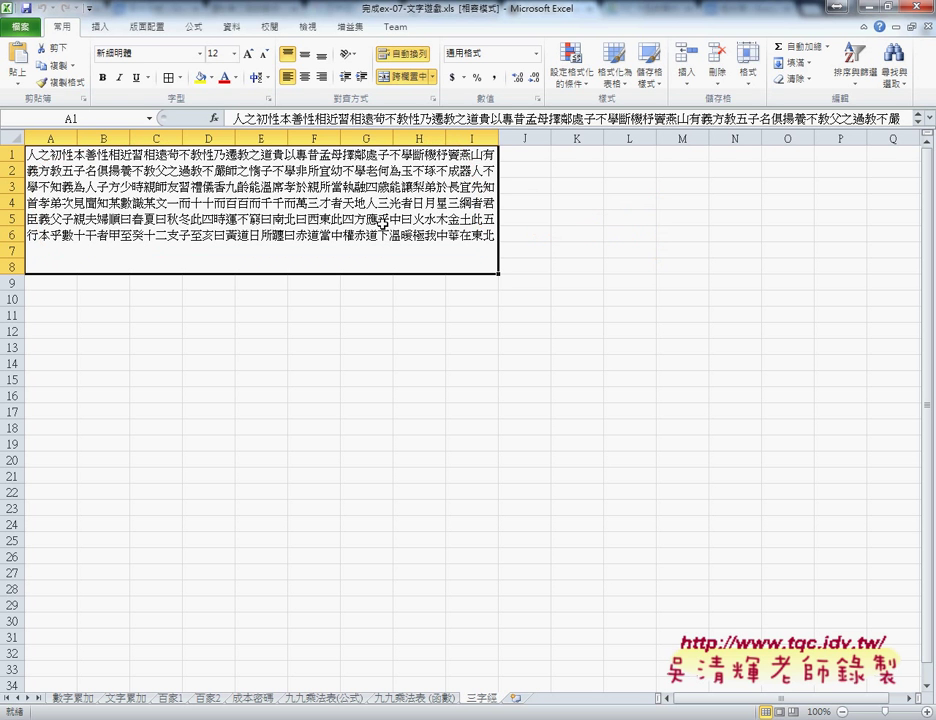
mouse_move(393, 719)
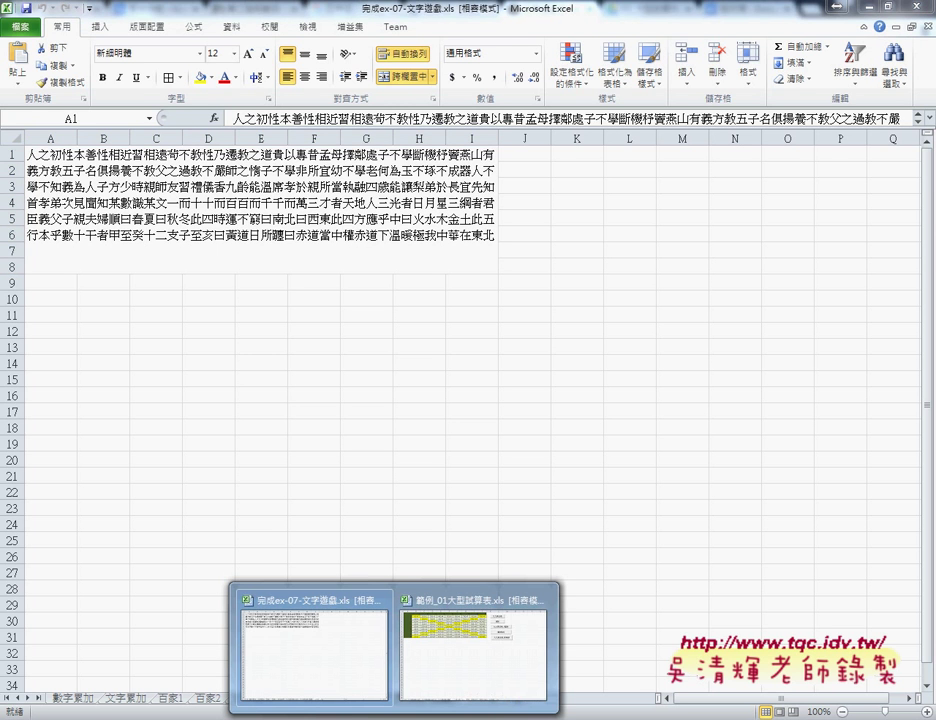
left_click(310, 640)
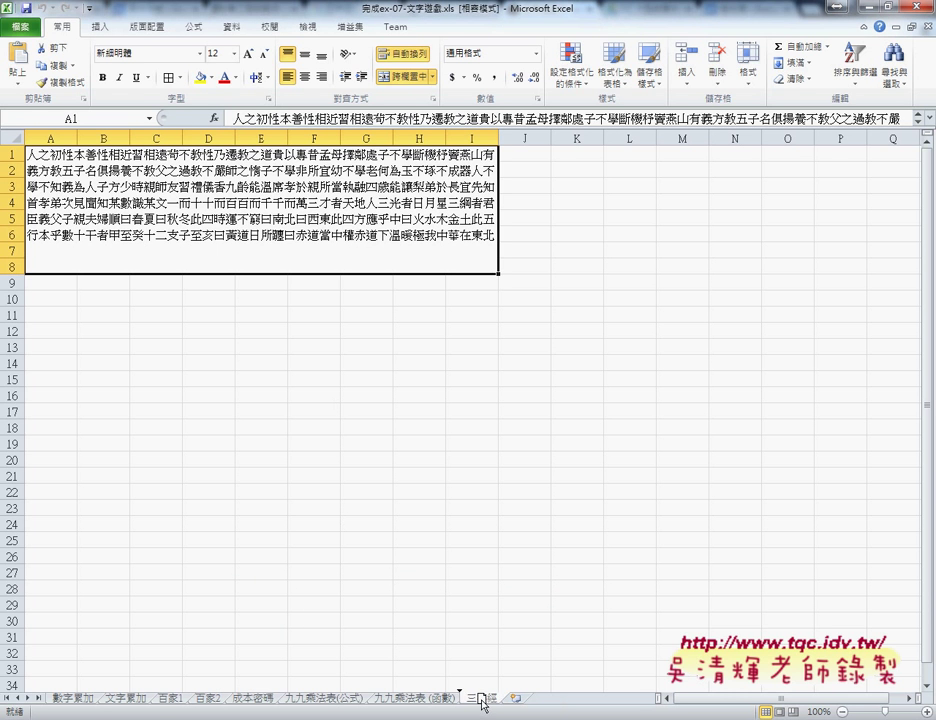
Step: Insert a new sheet 工作表5 and select the range A1:I8
left_click(513, 698)
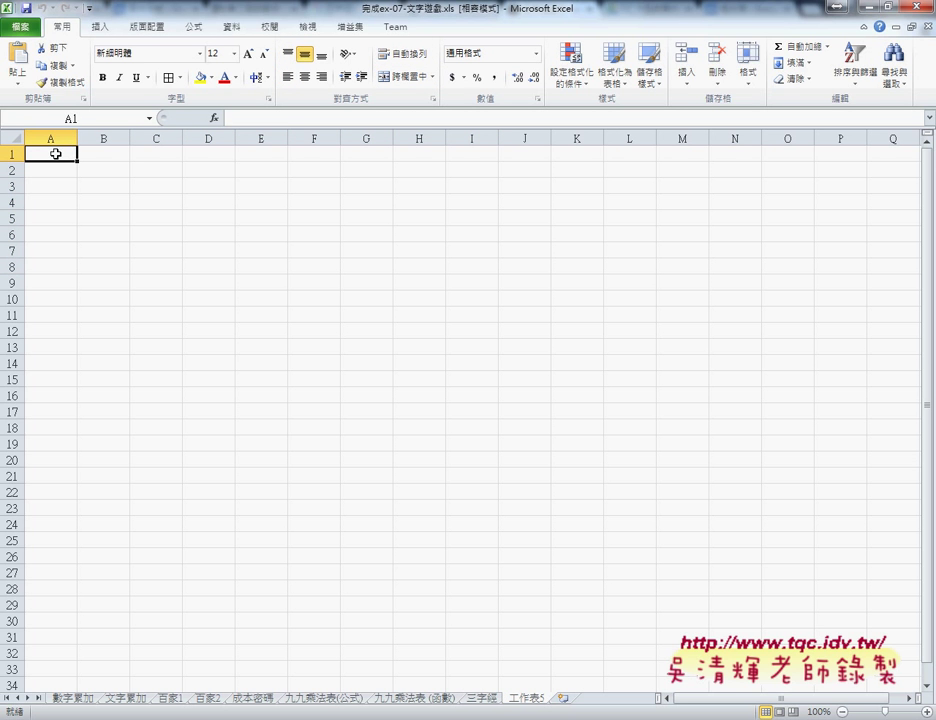
mouse_move(54, 153)
left_mouse_down()
mouse_move(54, 217)
mouse_move(575, 251)
left_mouse_up()
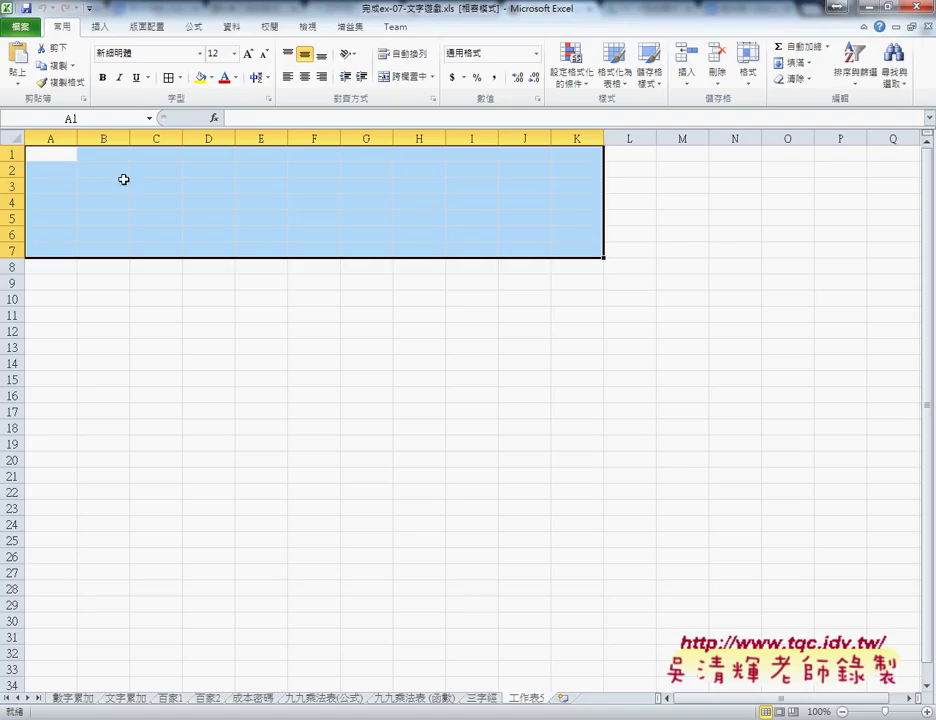
left_click(62, 158)
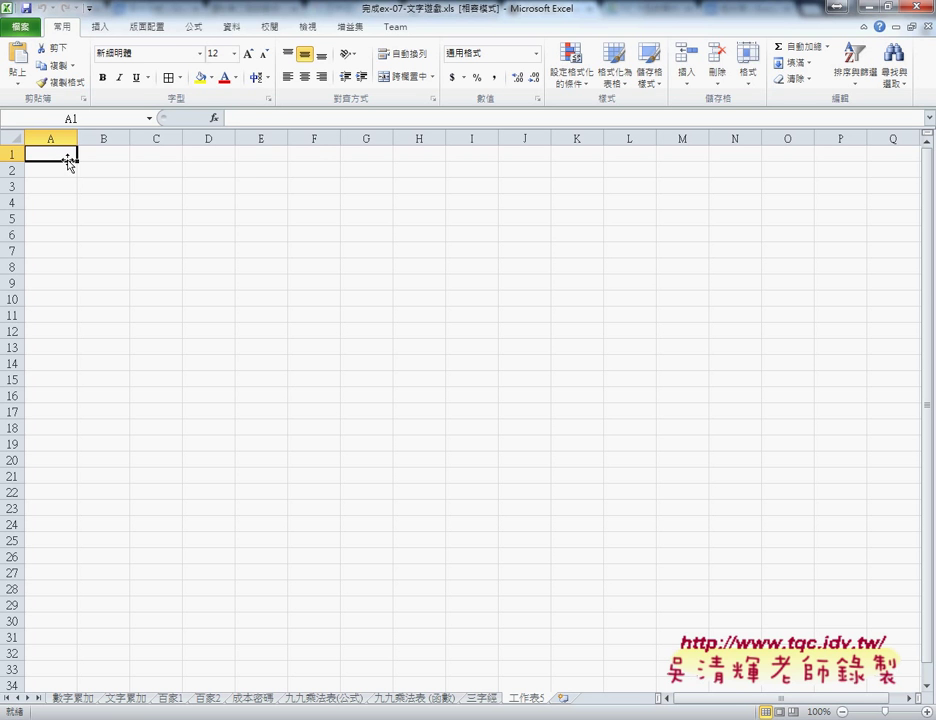
mouse_move(70, 160)
left_mouse_down()
mouse_move(50, 164)
mouse_move(463, 159)
left_mouse_up()
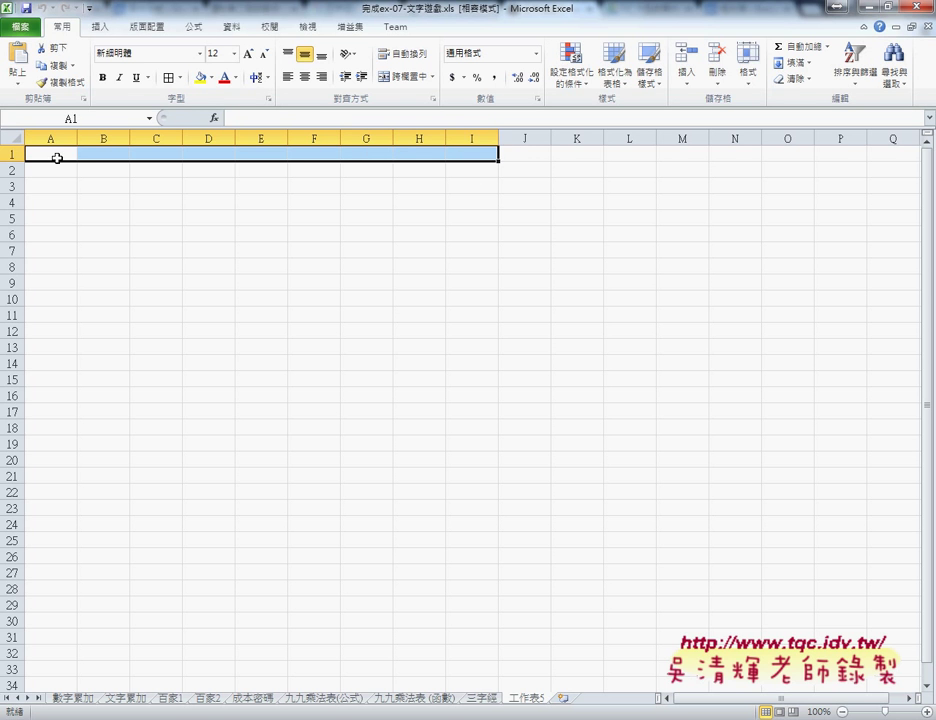
mouse_move(56, 157)
left_mouse_down()
mouse_move(58, 259)
mouse_move(130, 270)
mouse_move(458, 269)
left_mouse_up()
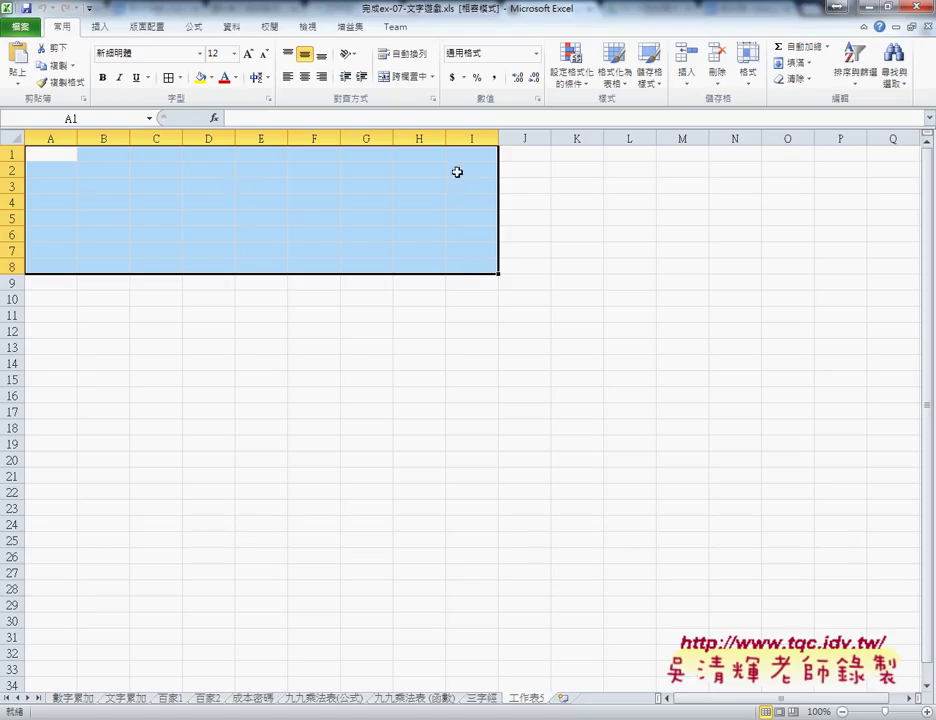
Step: Merge A1:I8 into one block, keeping it centred and middle-aligned
left_click(410, 80)
left_click(403, 80)
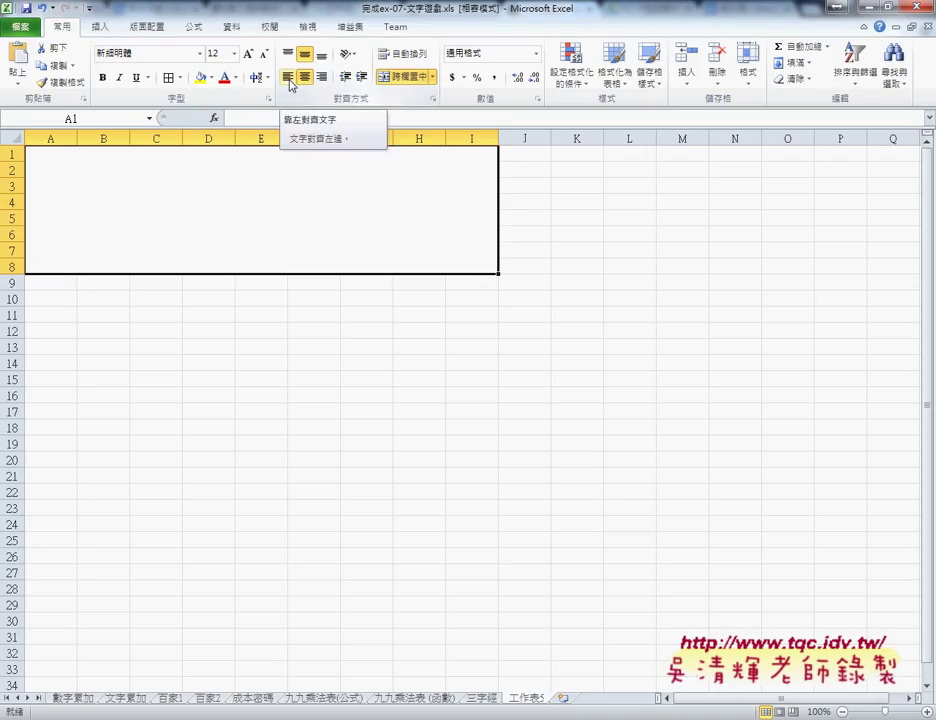
left_click(288, 77)
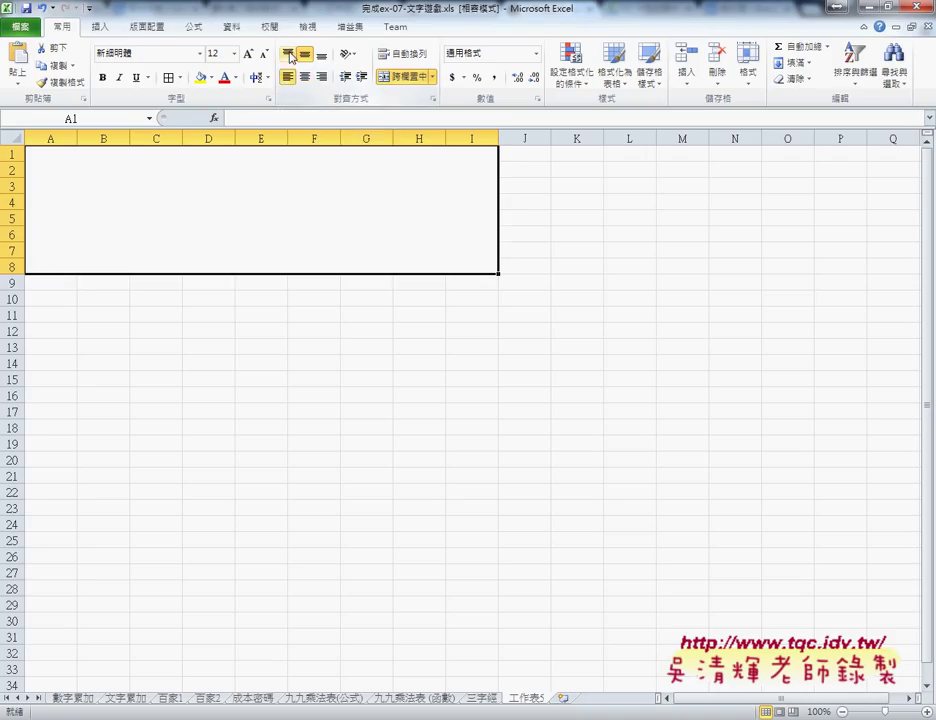
left_click(289, 56)
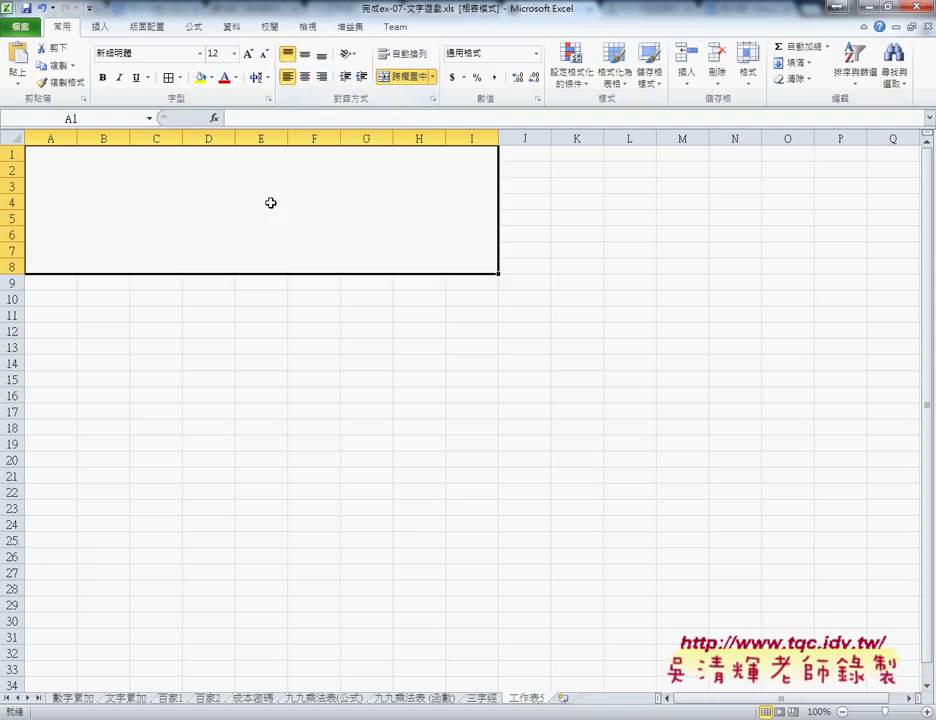
left_click(305, 76)
left_click(305, 54)
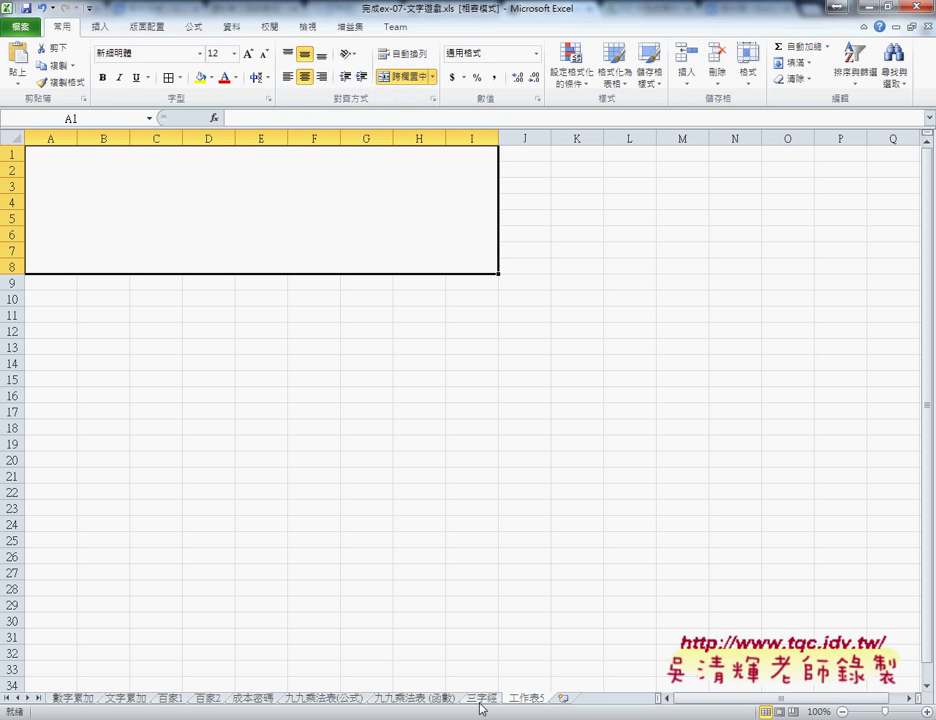
Step: Copy A1's text from the 三字經 sheet and paste it into 工作表5's merged A1:I8 block
key("ctrl+v")
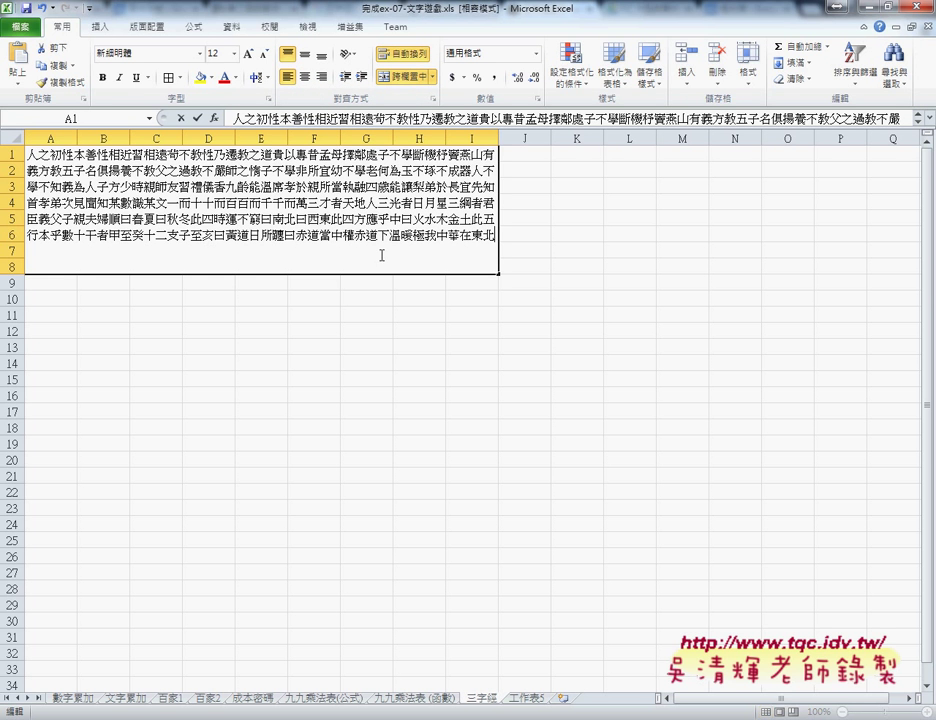
double_click(213, 257)
key("ctrl+c")
left_click_drag(494, 236, 3, 148)
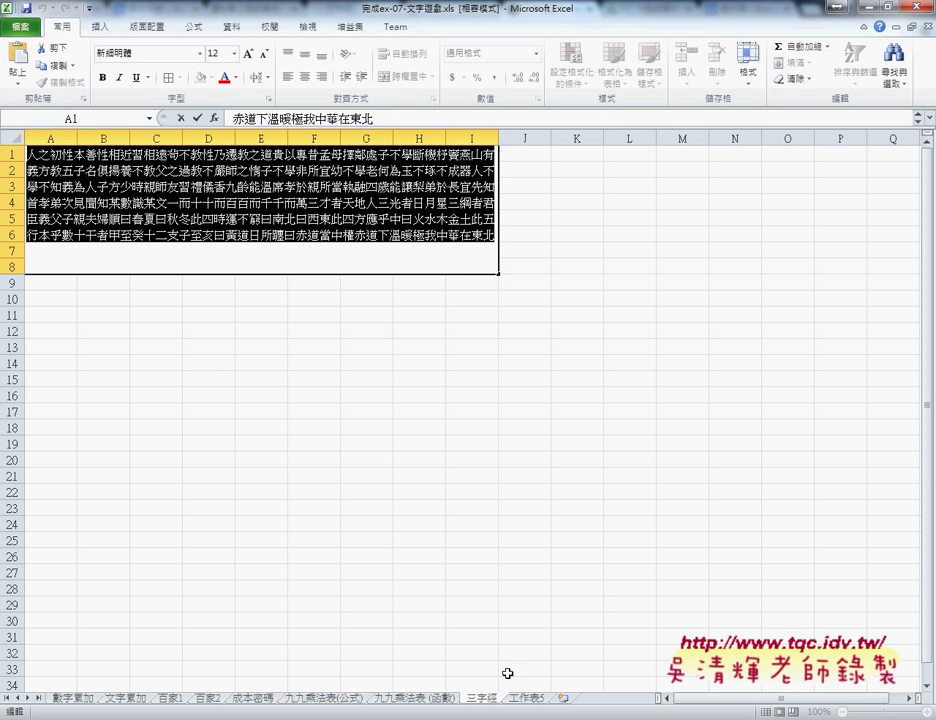
left_click(536, 699)
double_click(300, 190)
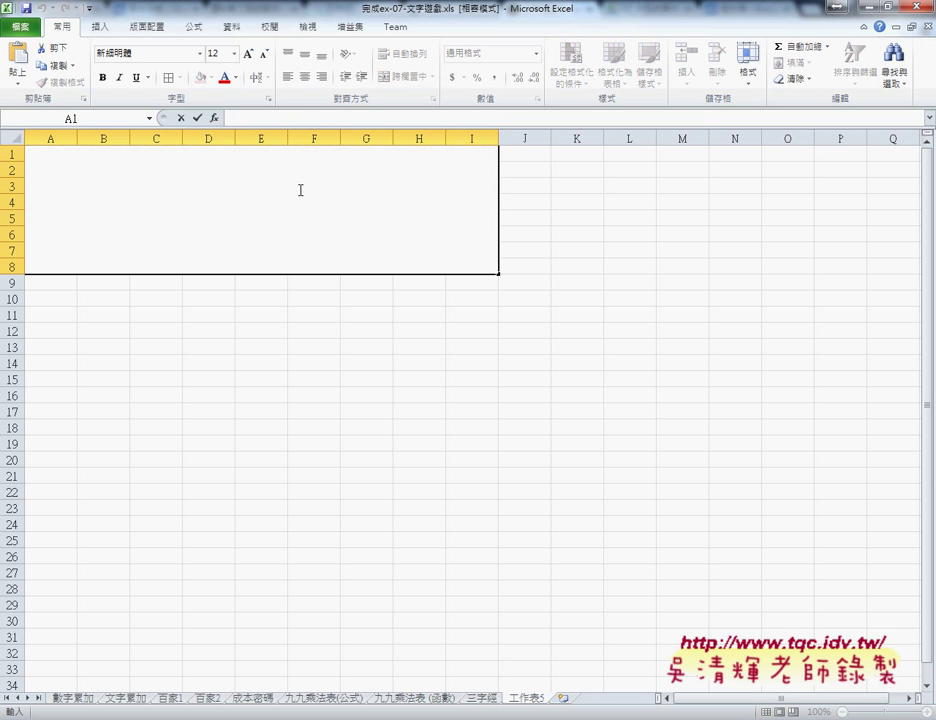
key("ctrl+v")
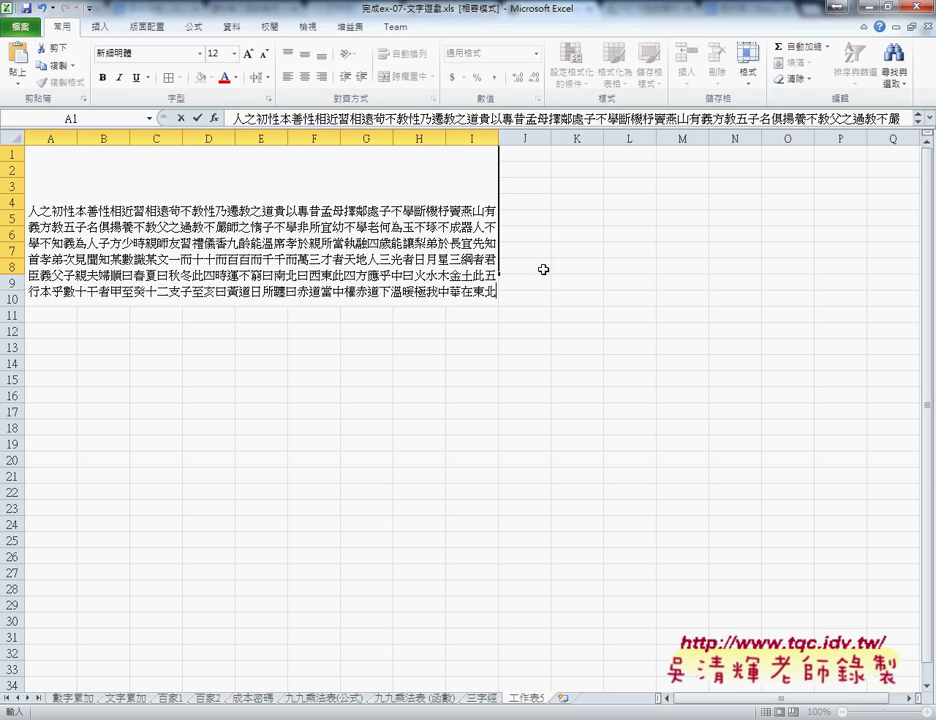
left_click(637, 297)
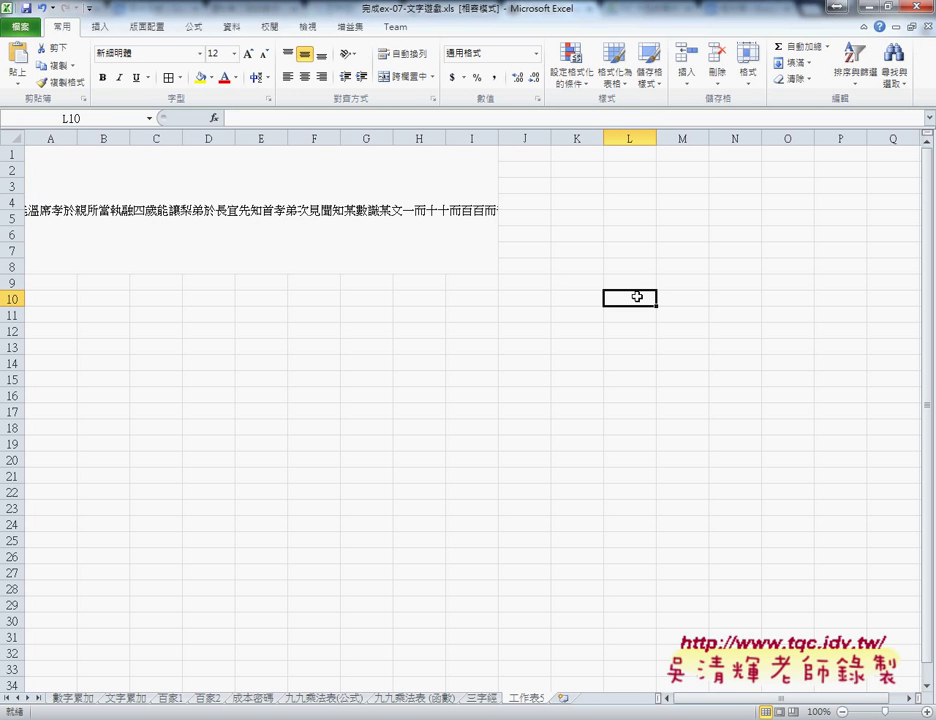
left_click(278, 229)
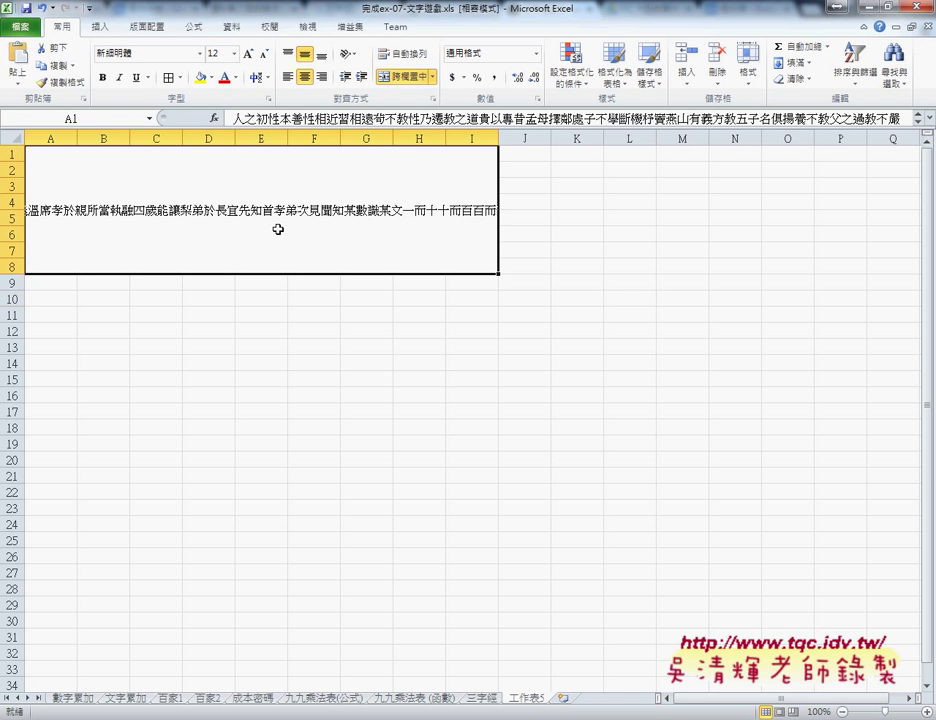
Step: Tick Wrap text in Format Cells › Alignment, then apply Top Align and Align Left to the block
right_click(328, 179)
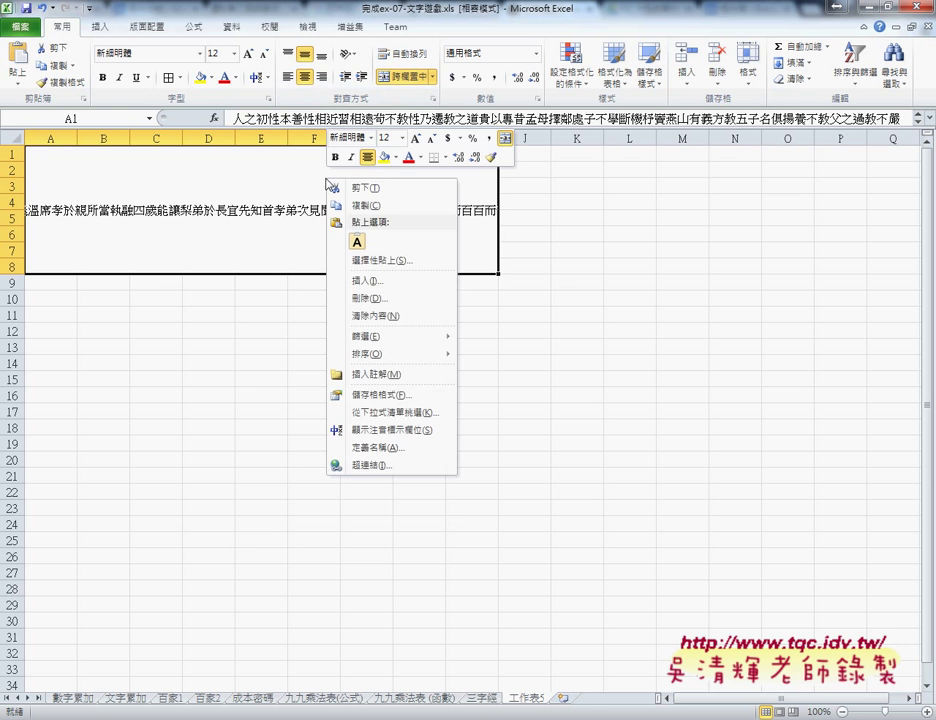
left_click(383, 400)
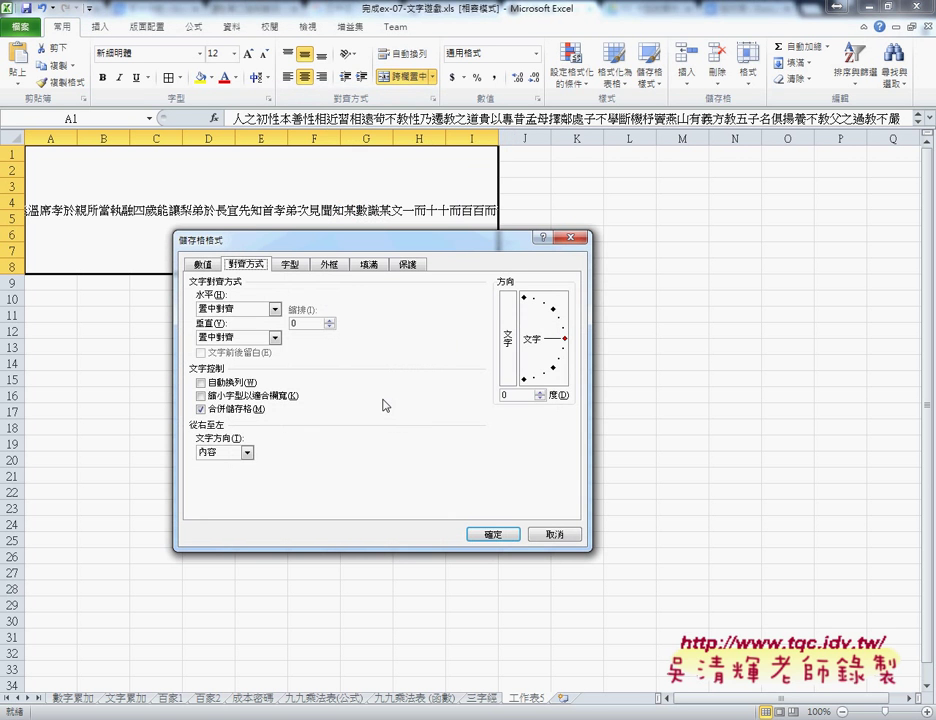
left_click(205, 266)
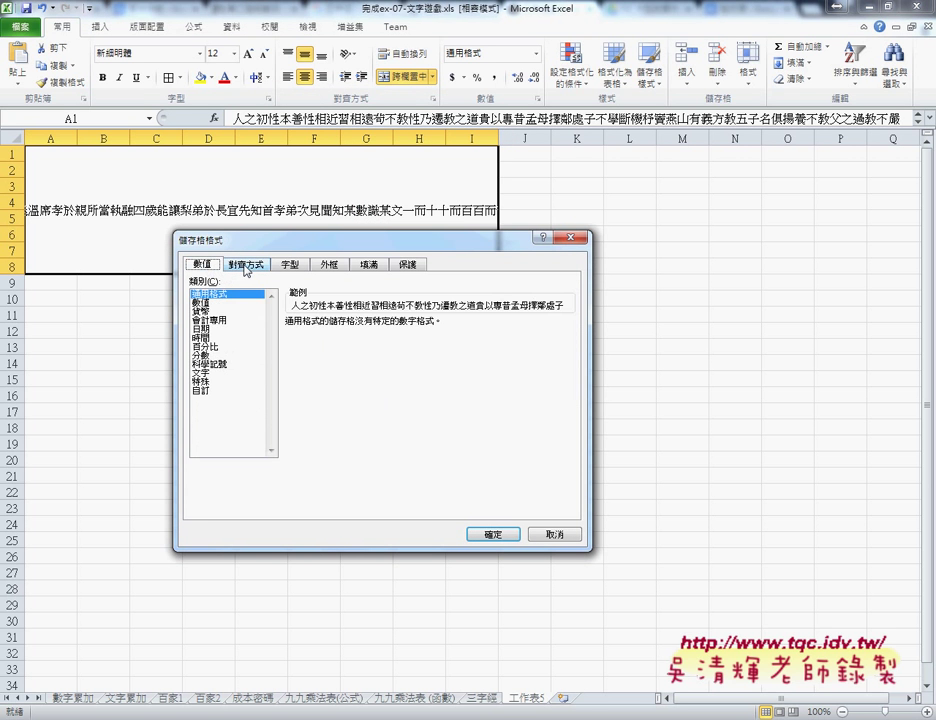
left_click(246, 266)
left_click_drag(286, 251, 524, 256)
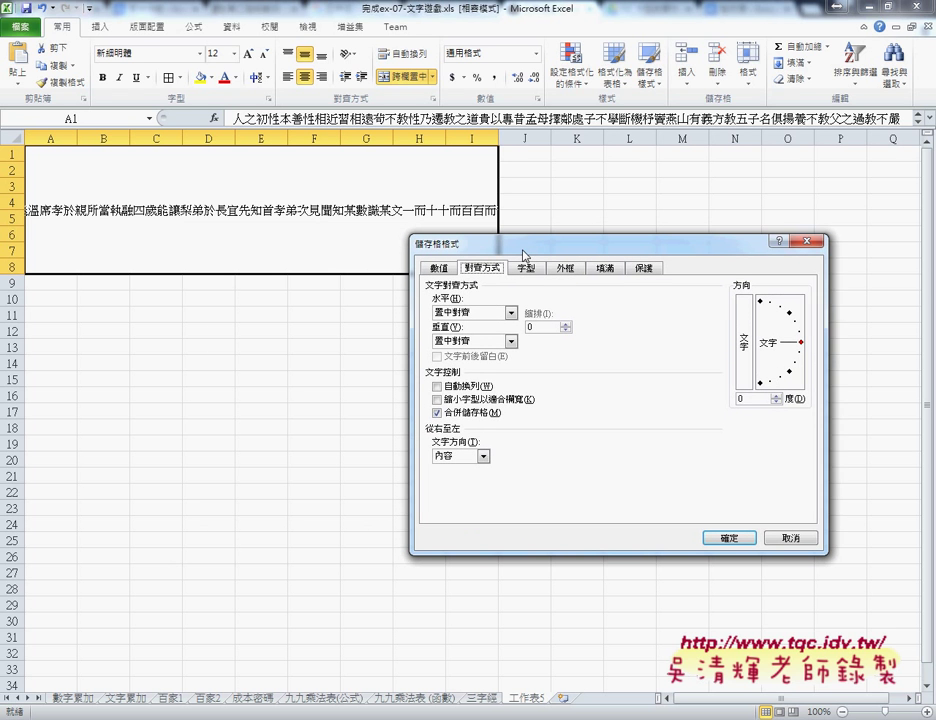
left_click(466, 388)
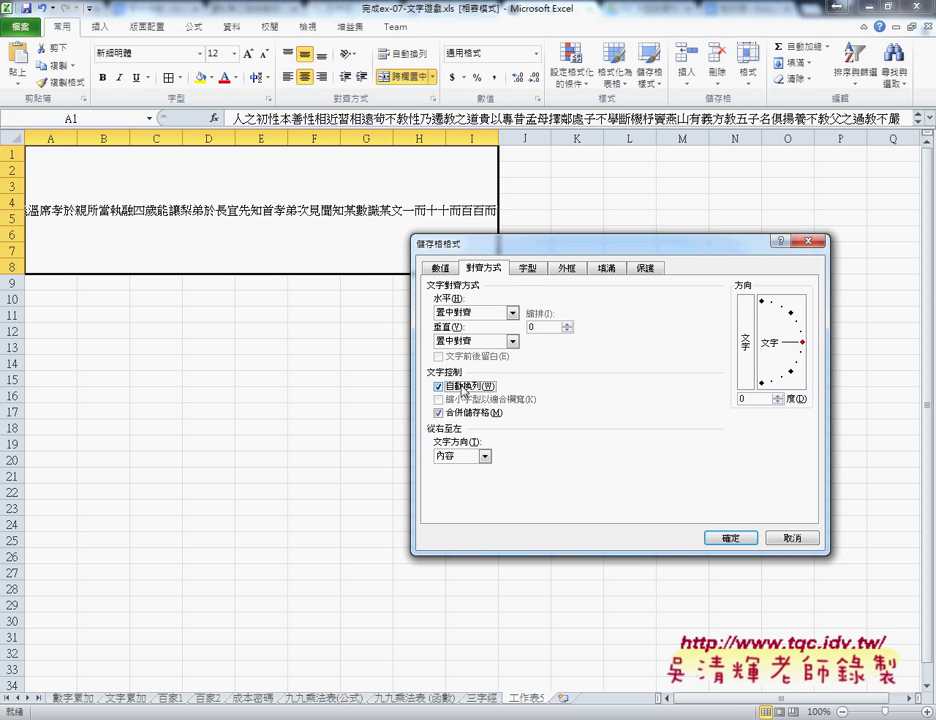
left_click(730, 539)
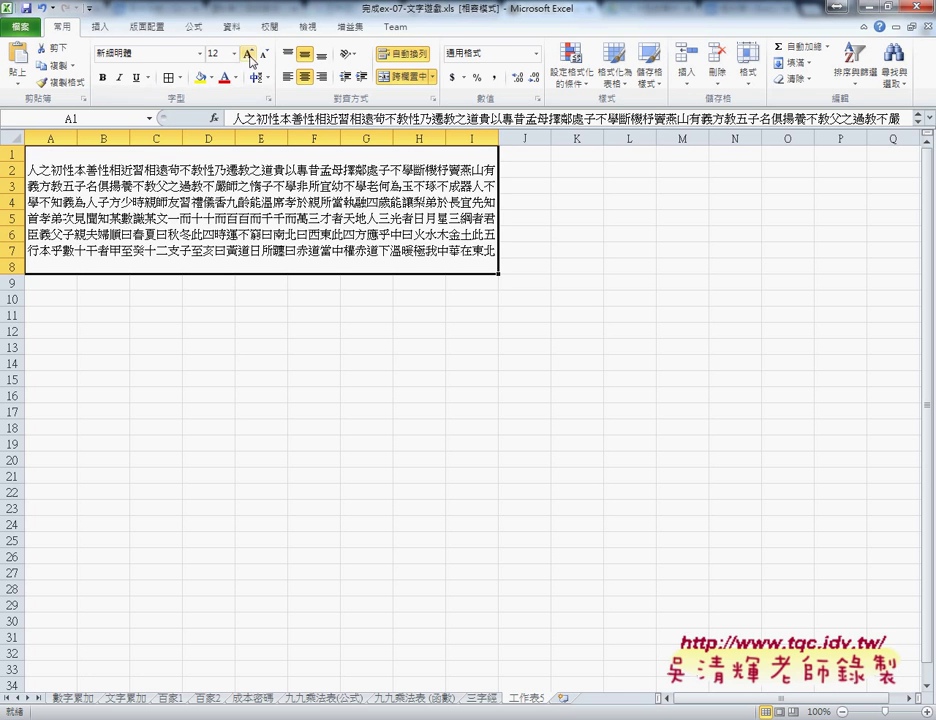
left_click(286, 56)
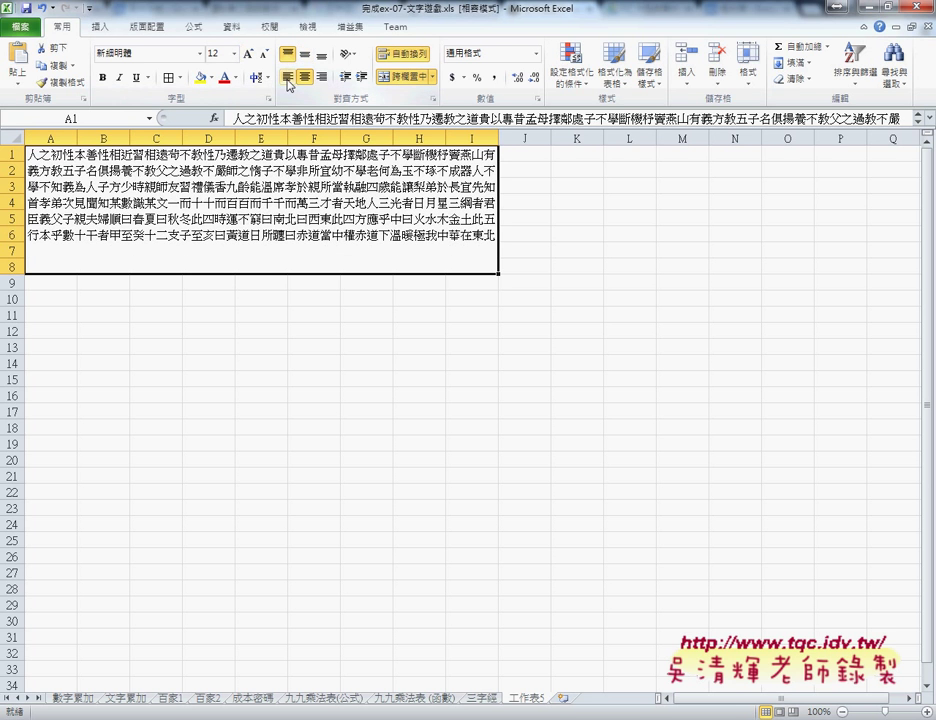
left_click(288, 77)
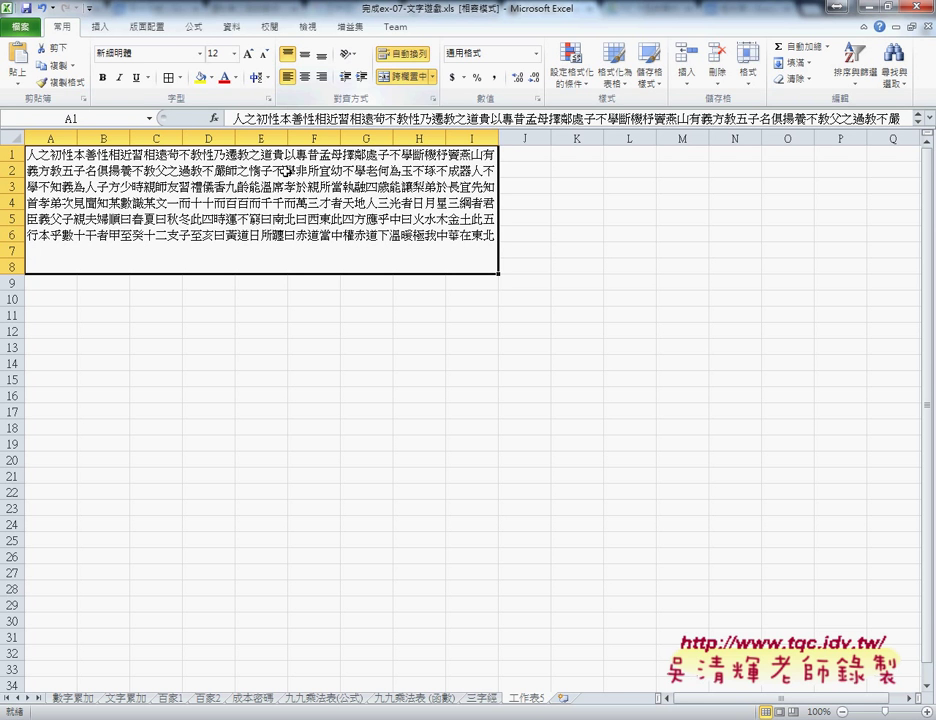
Step: Delete all text from the merged A1:I8 cell and switch back to Chrome for the verses
double_click(338, 224)
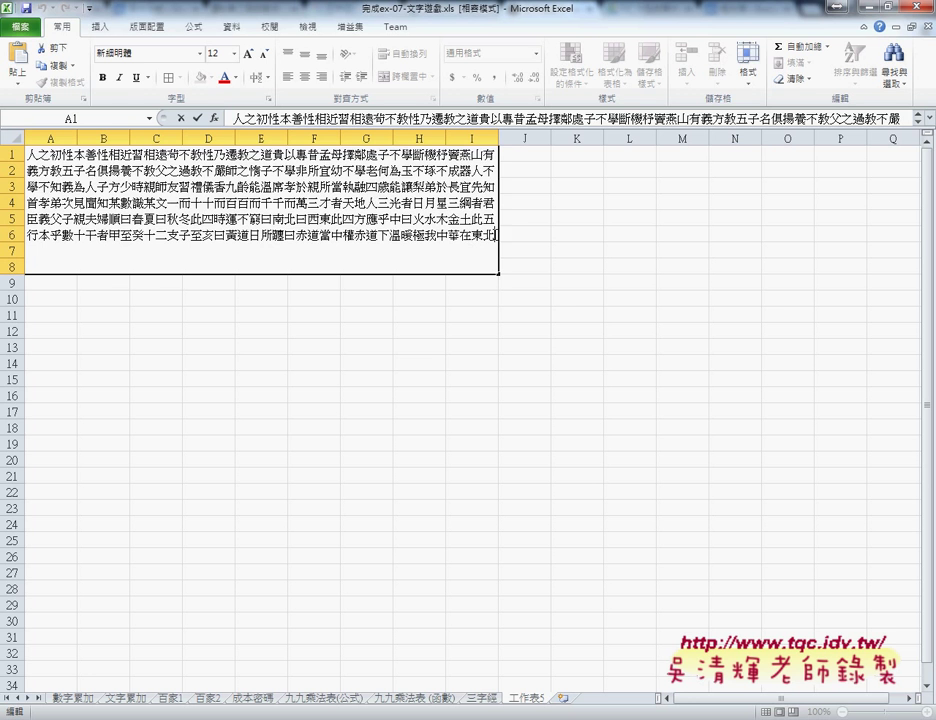
key("ctrl+shift+End")
key("Delete")
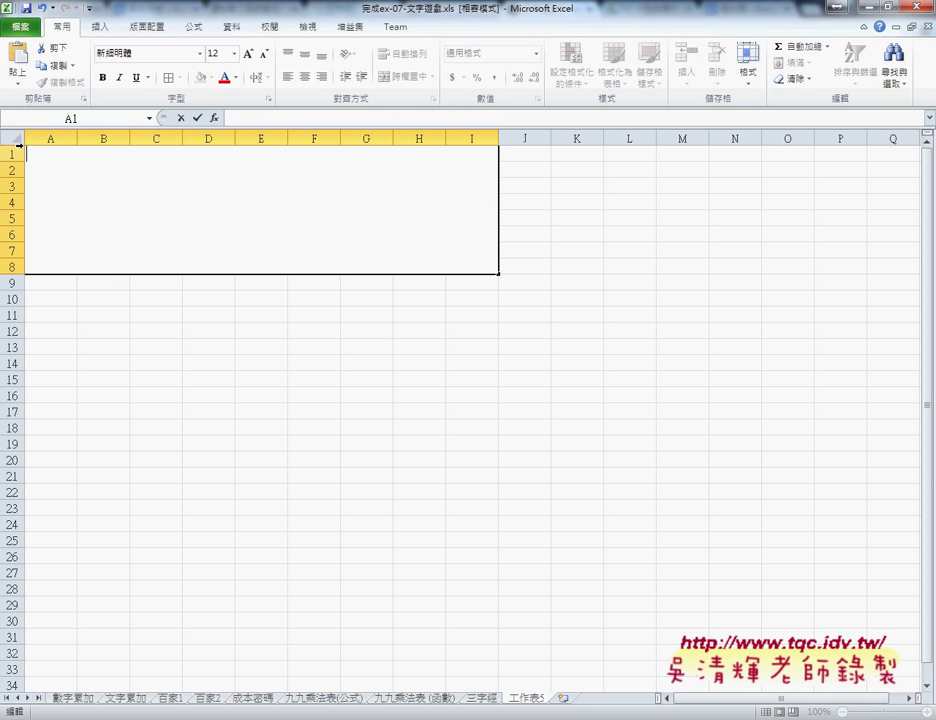
key("alt+Tab")
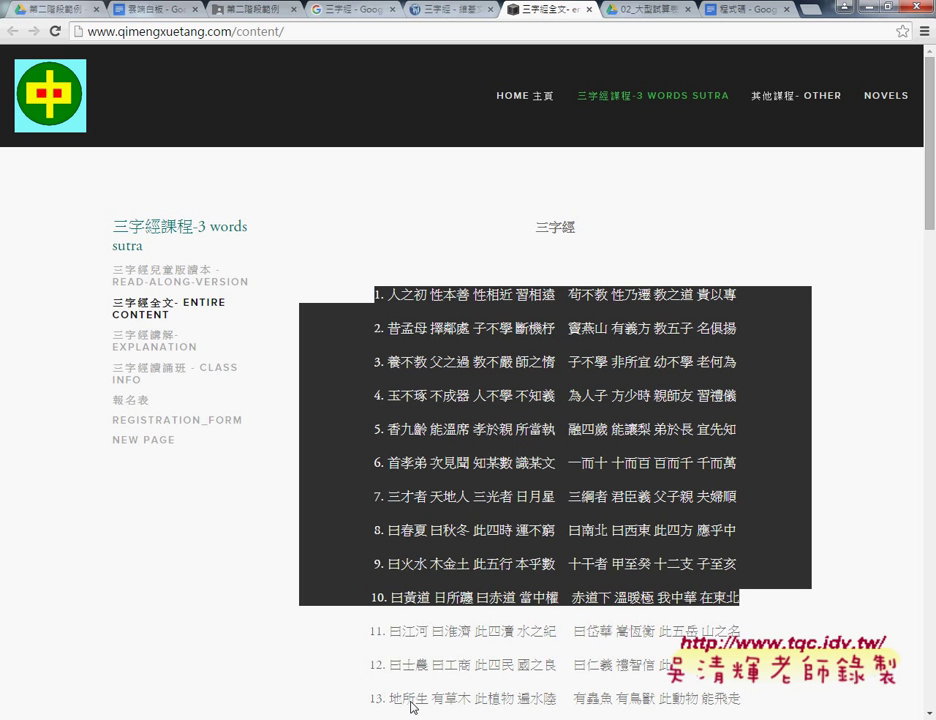
Step: Paste the ten numbered verse lines into Excel's empty merged cell A1
mouse_move(420, 712)
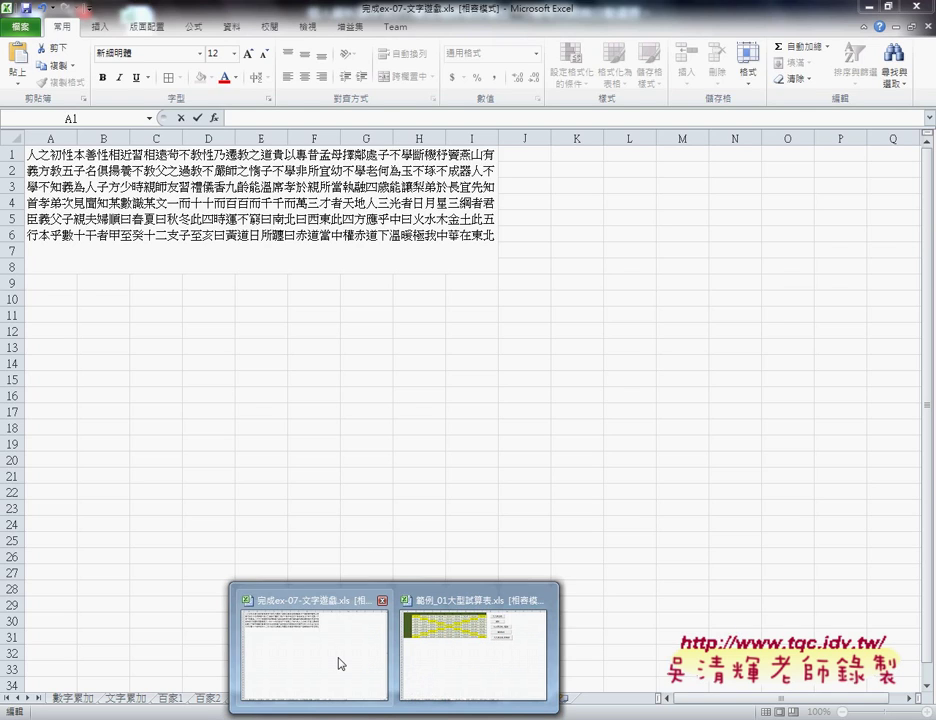
left_click(340, 663)
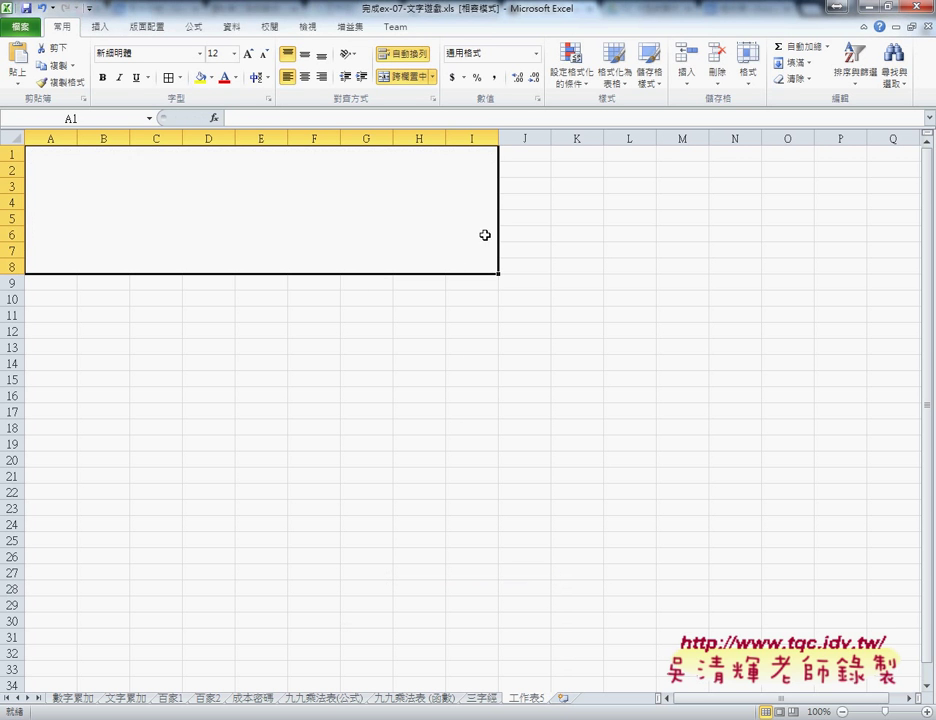
double_click(451, 217)
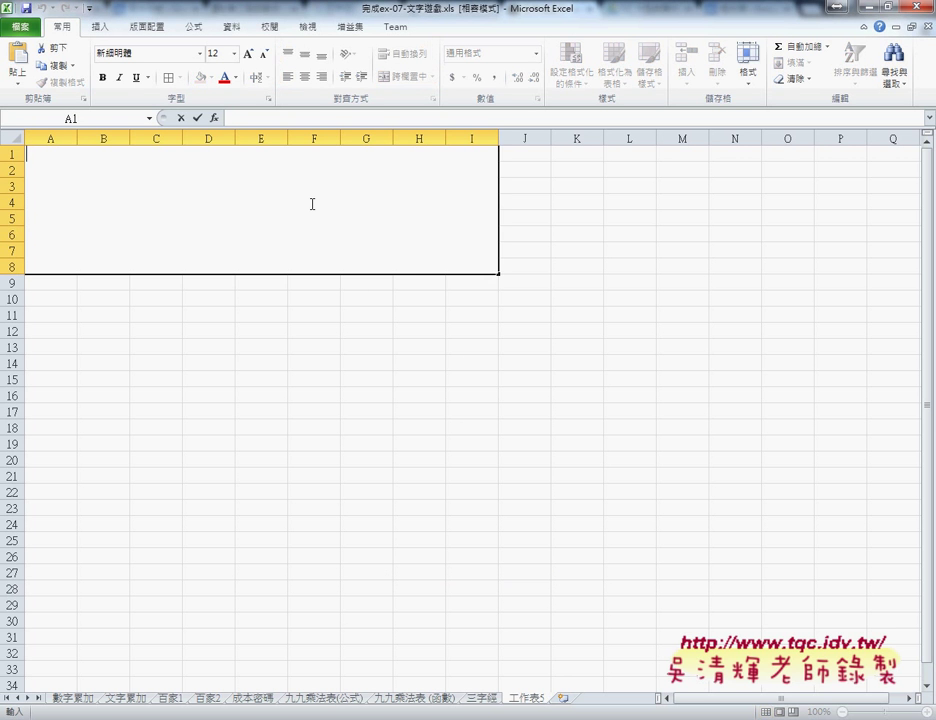
key("ctrl+v")
left_click(672, 430)
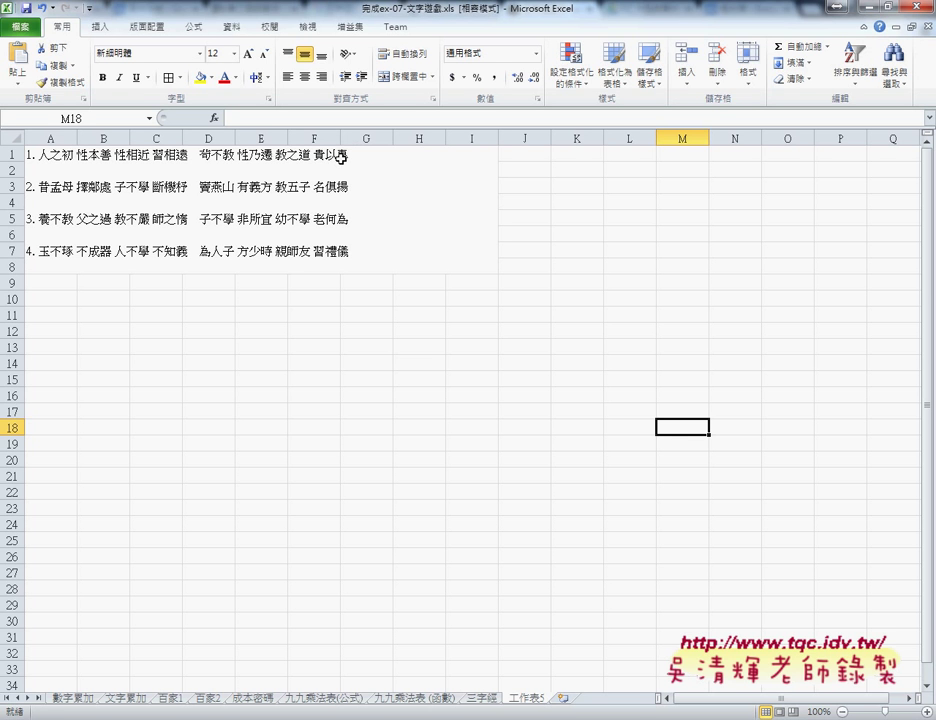
Step: Delete the leading '1. ' from the first verse line in cell A1
left_click(31, 155)
key("ctrl+v")
key("F2")
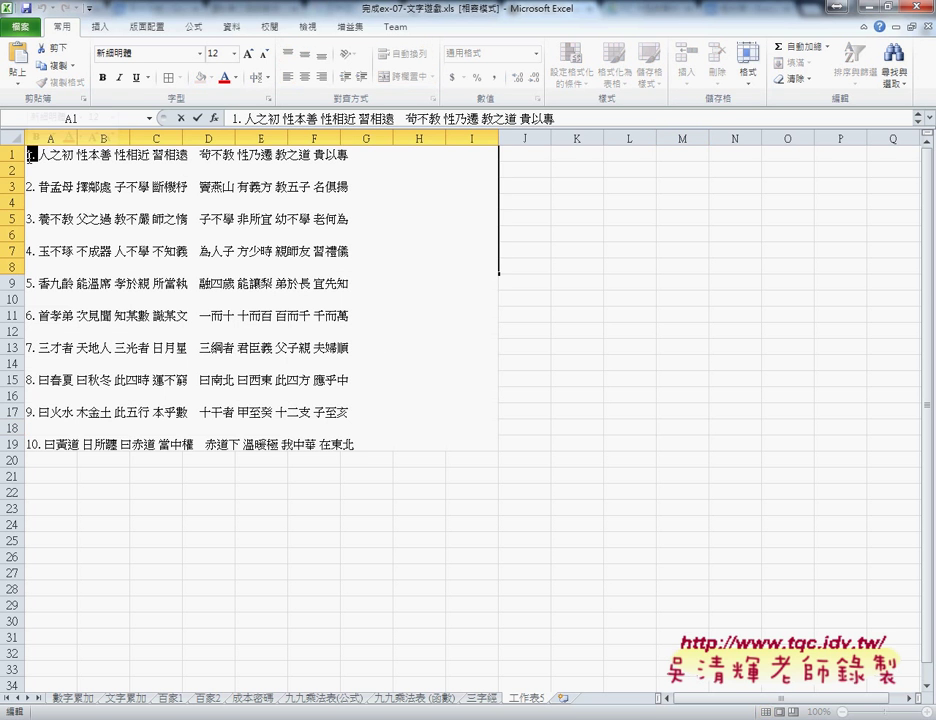
key("Delete")
key("Delete")
key("Delete")
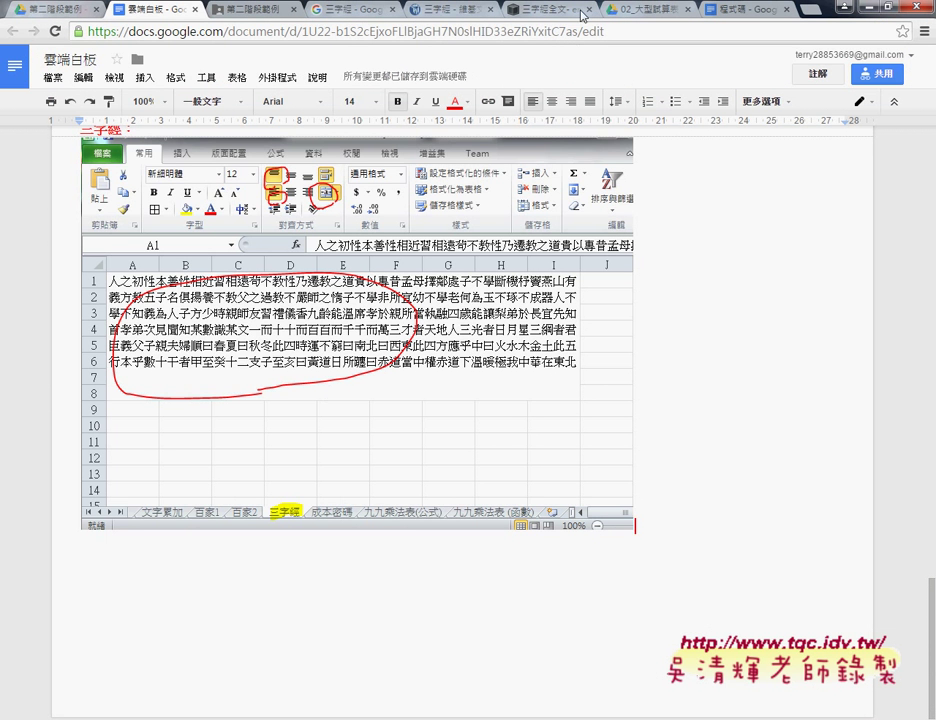
left_click(545, 9)
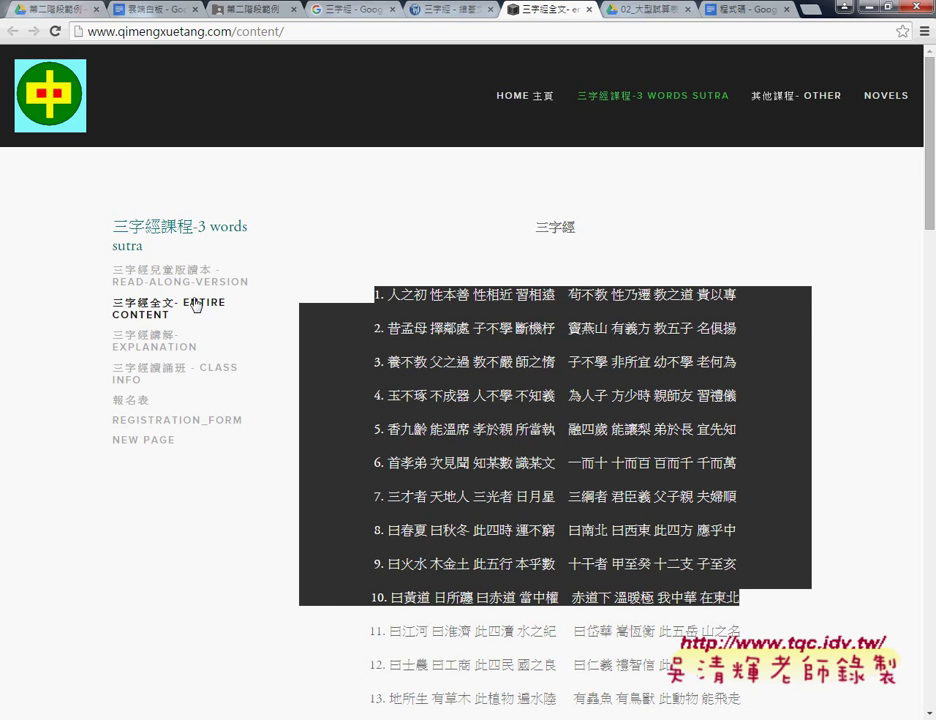
Step: Scroll down the 三字經全文 verse list, then bring Excel's 三字經 sheet forward
scroll(713, 305, "down", 2)
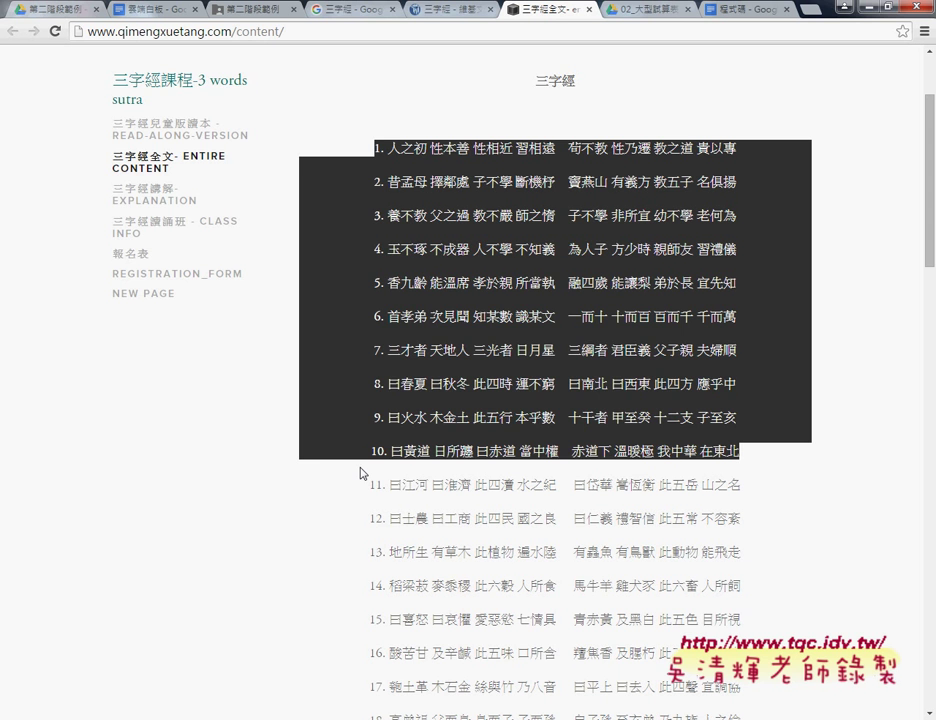
key("alt+Tab")
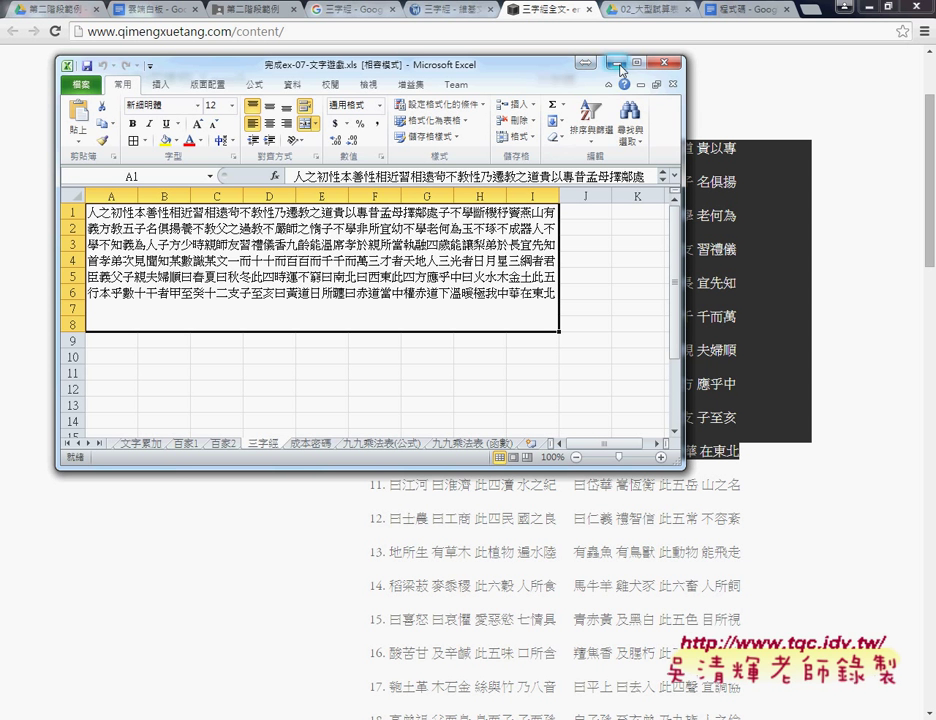
Step: Minimize Excel to reveal the 三字經全文 verse page behind it
left_click(586, 62)
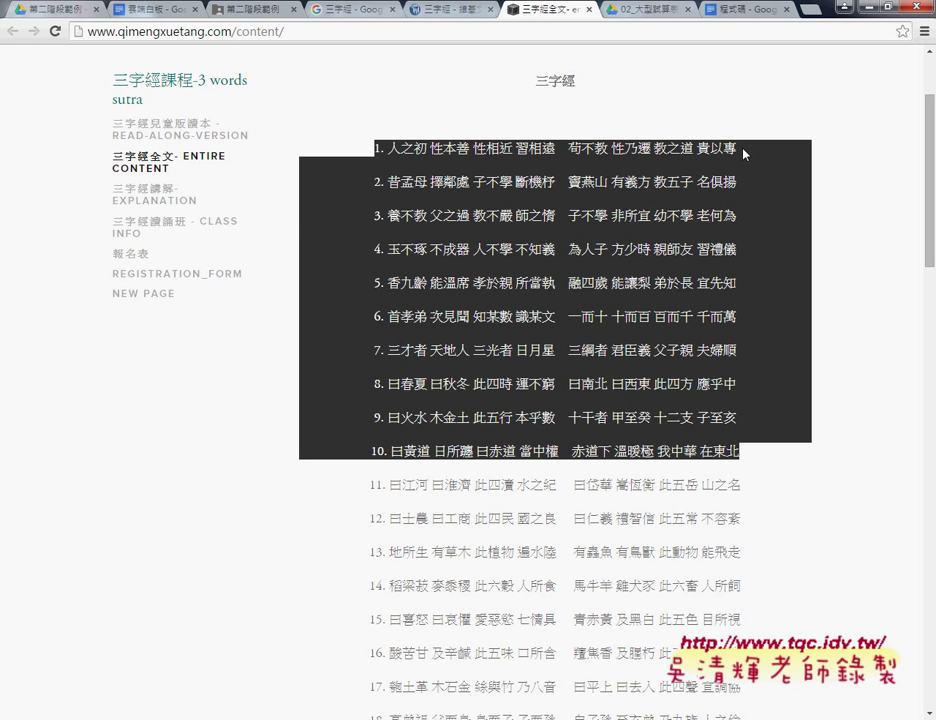
Step: Paste the ten verse lines into Word with Keep Text Only, then delete all of it
key("alt+Tab")
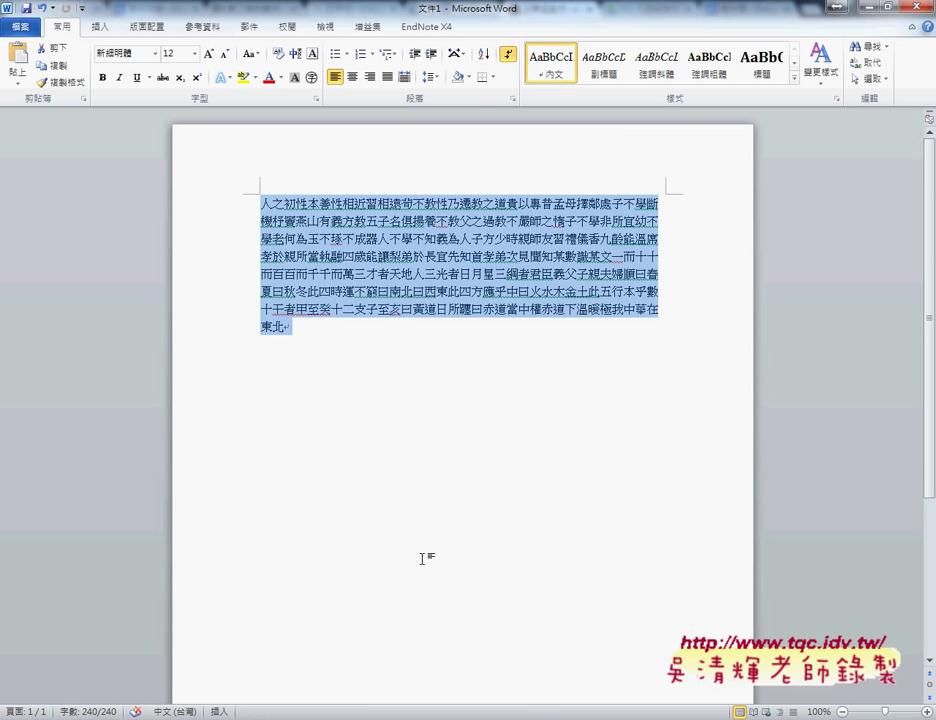
left_click(379, 395)
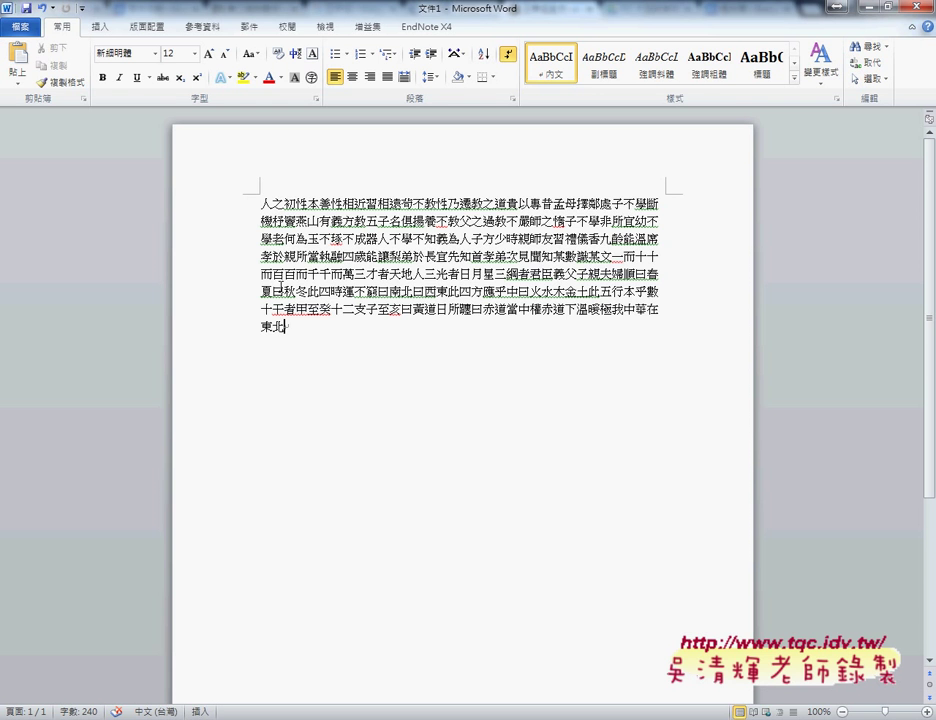
left_click_drag(300, 332, 236, 176)
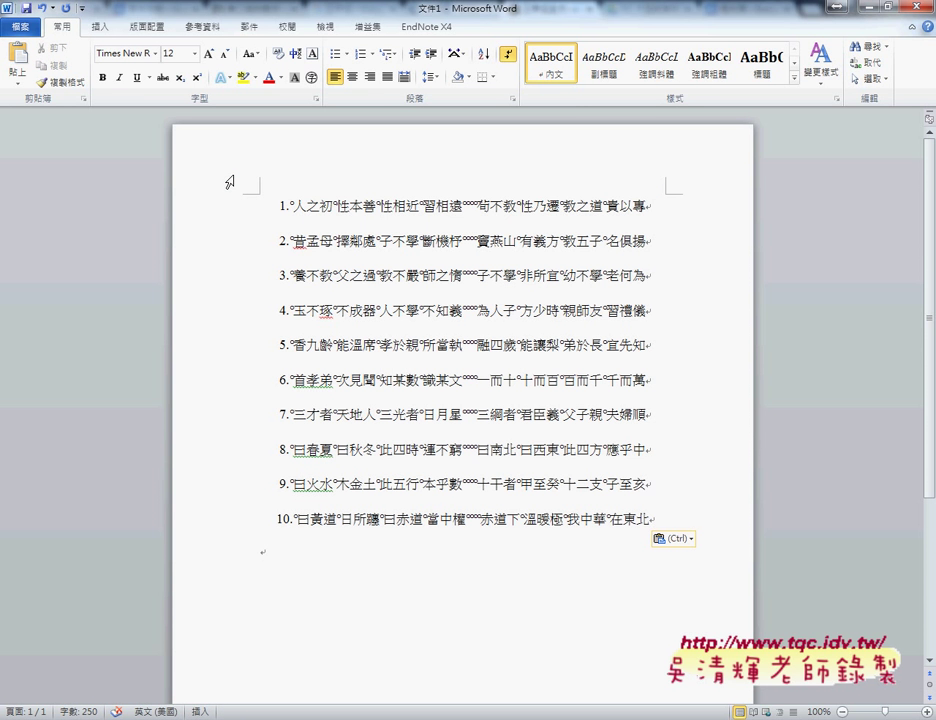
left_click(678, 540)
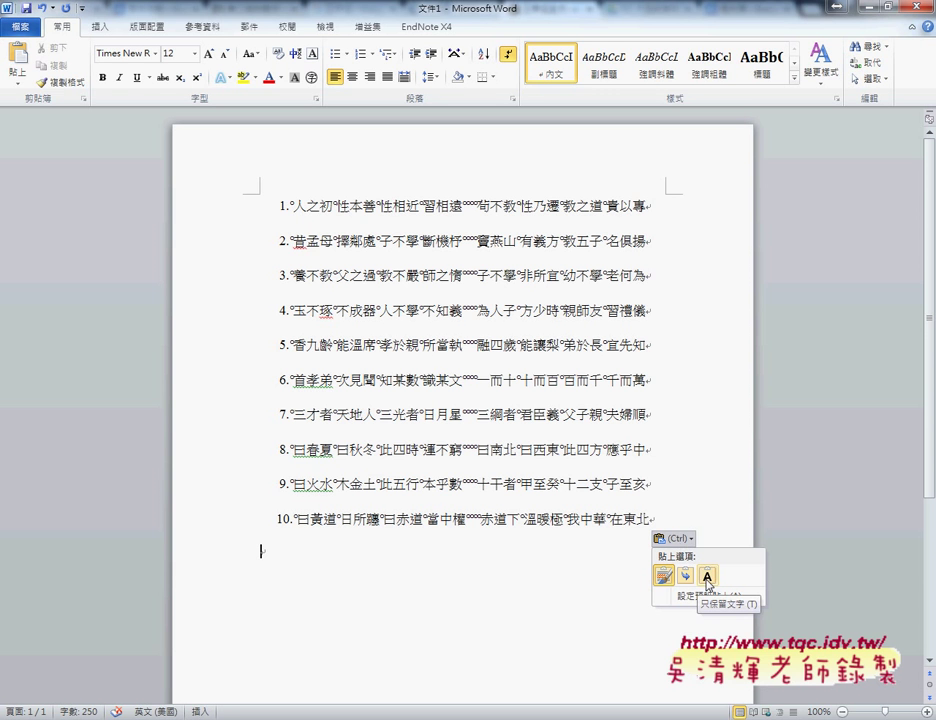
left_click(707, 577)
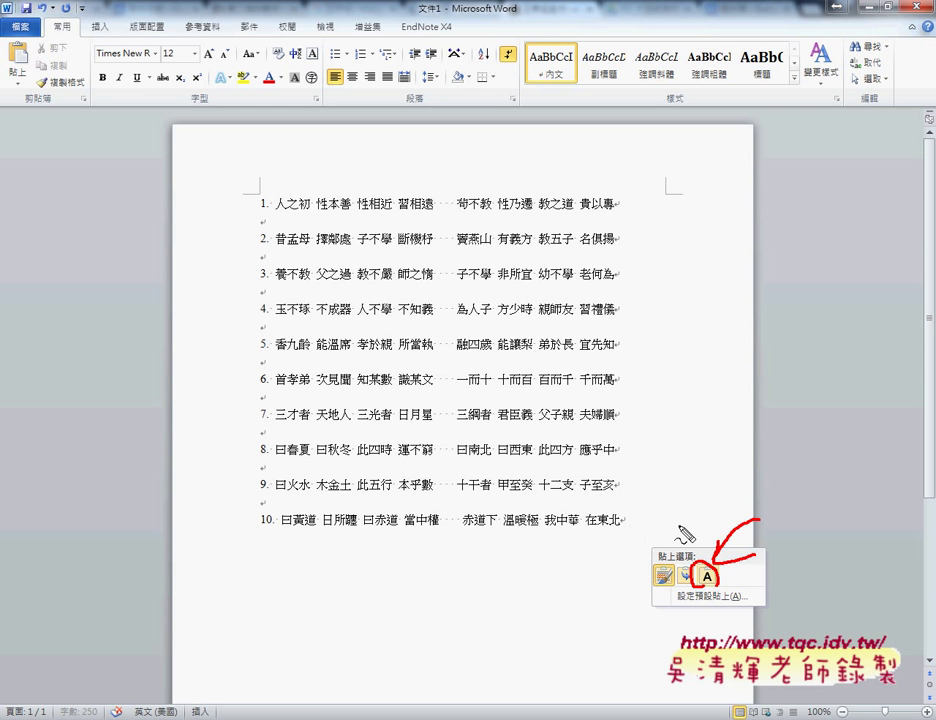
left_click(706, 577)
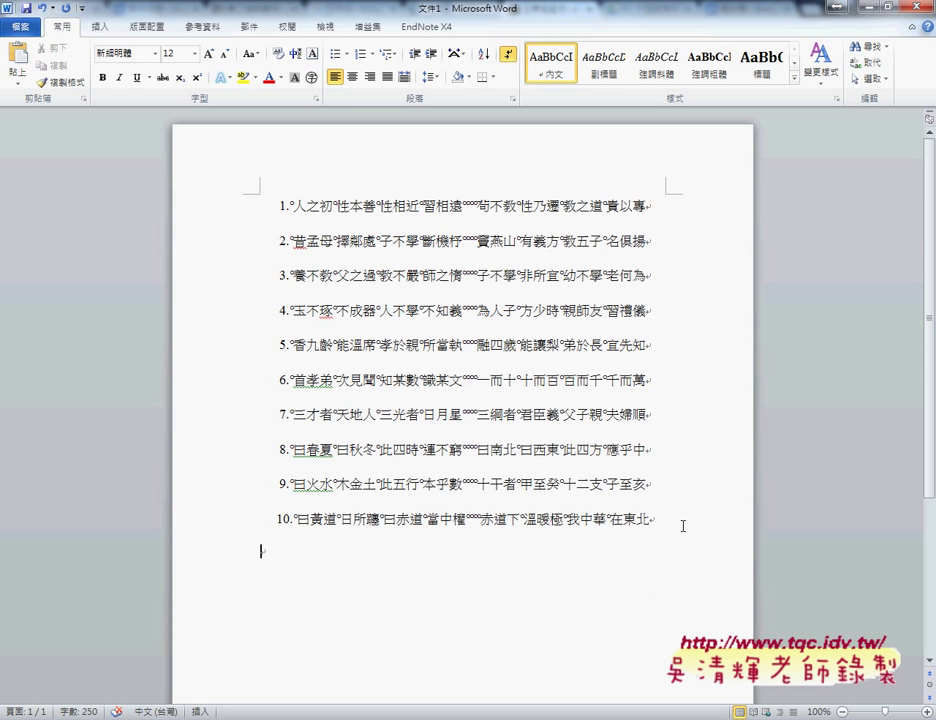
mouse_move(679, 524)
left_mouse_down()
mouse_move(545, 494)
mouse_move(230, 205)
left_mouse_up()
key("Delete")
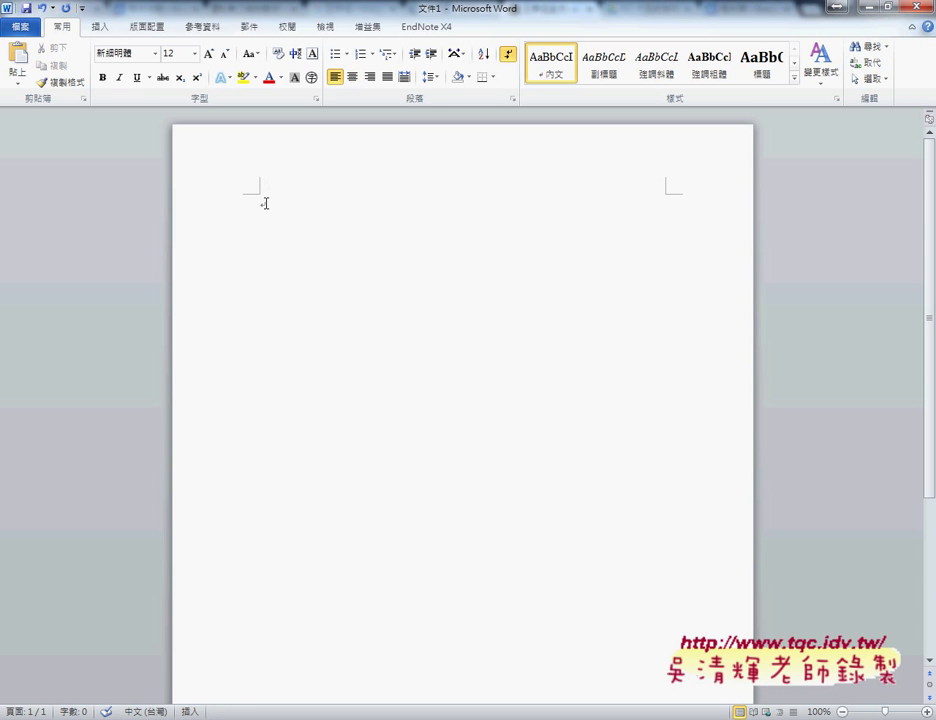
right_click(264, 204)
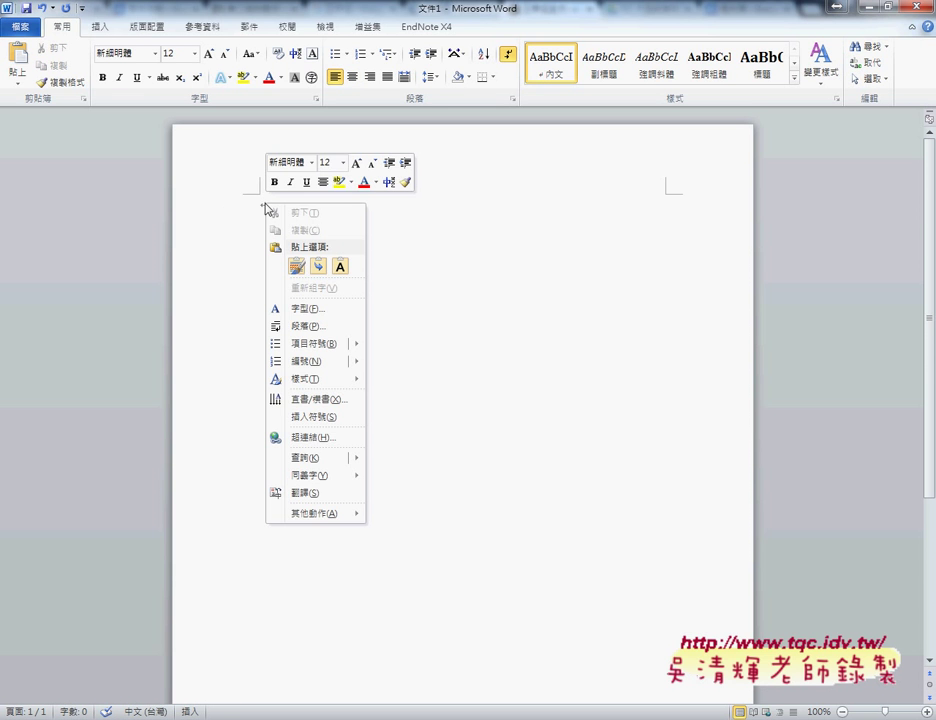
left_click(339, 270)
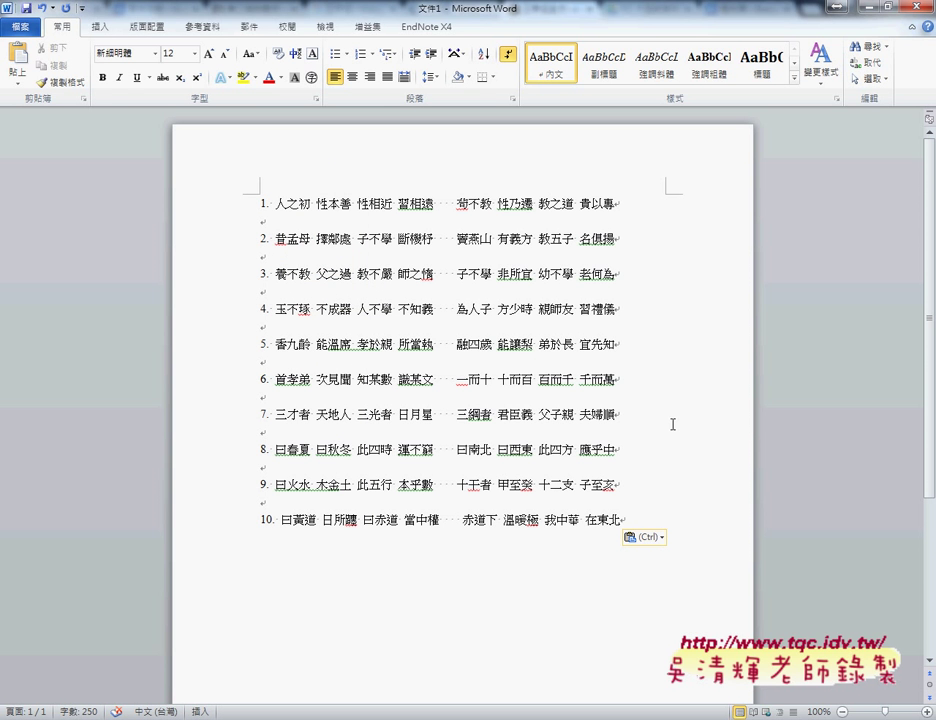
left_click(645, 538)
left_click_drag(268, 204, 267, 522)
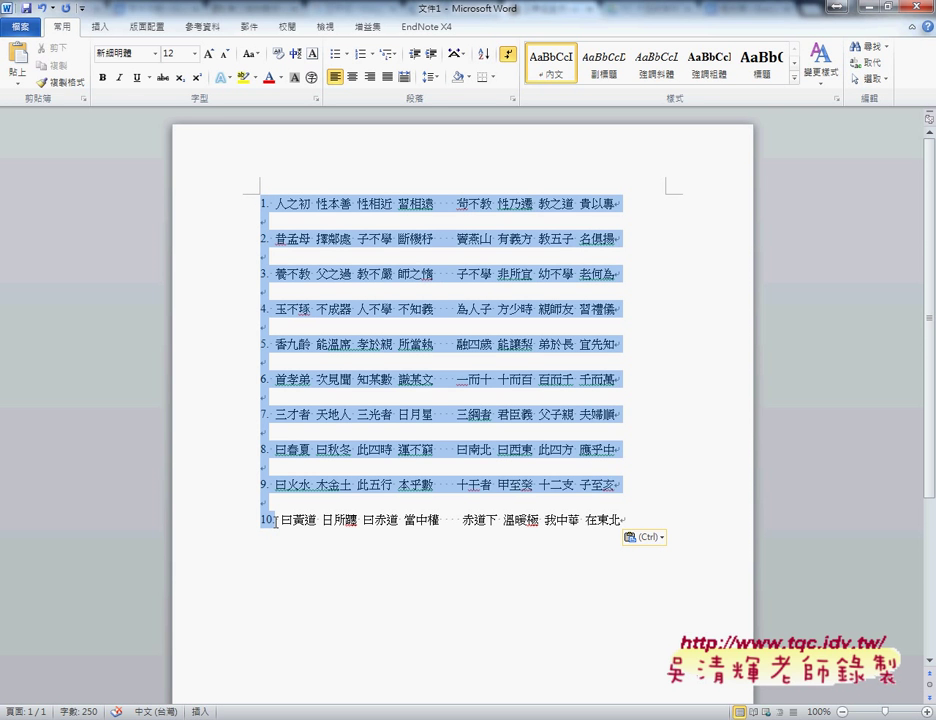
left_click(276, 203)
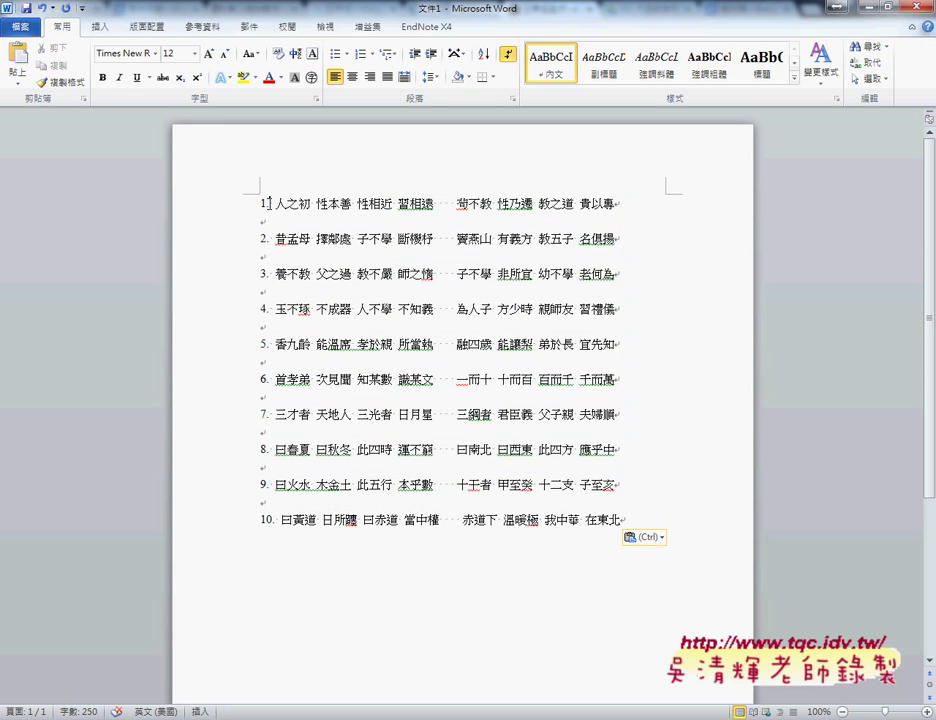
left_click(264, 204)
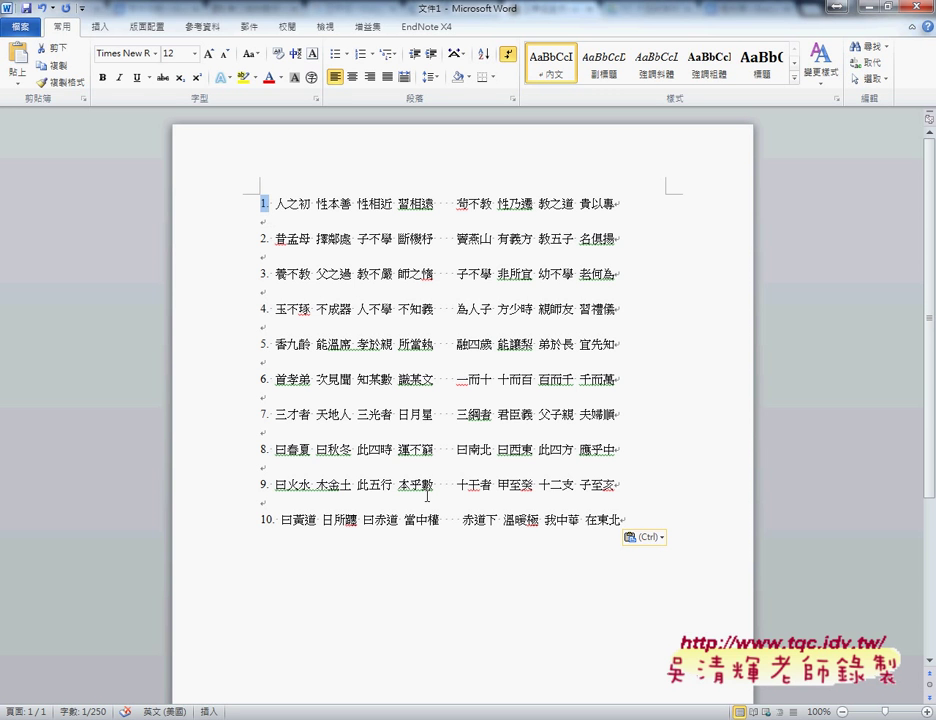
left_click(263, 201)
left_click_drag(263, 201, 258, 528)
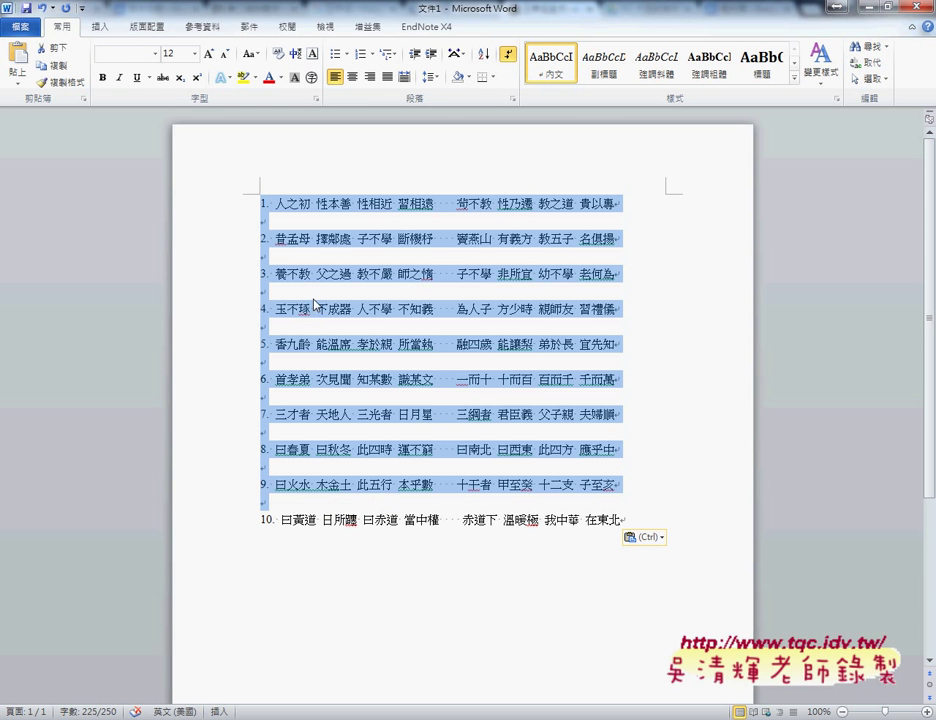
left_click(295, 380)
left_click(262, 200)
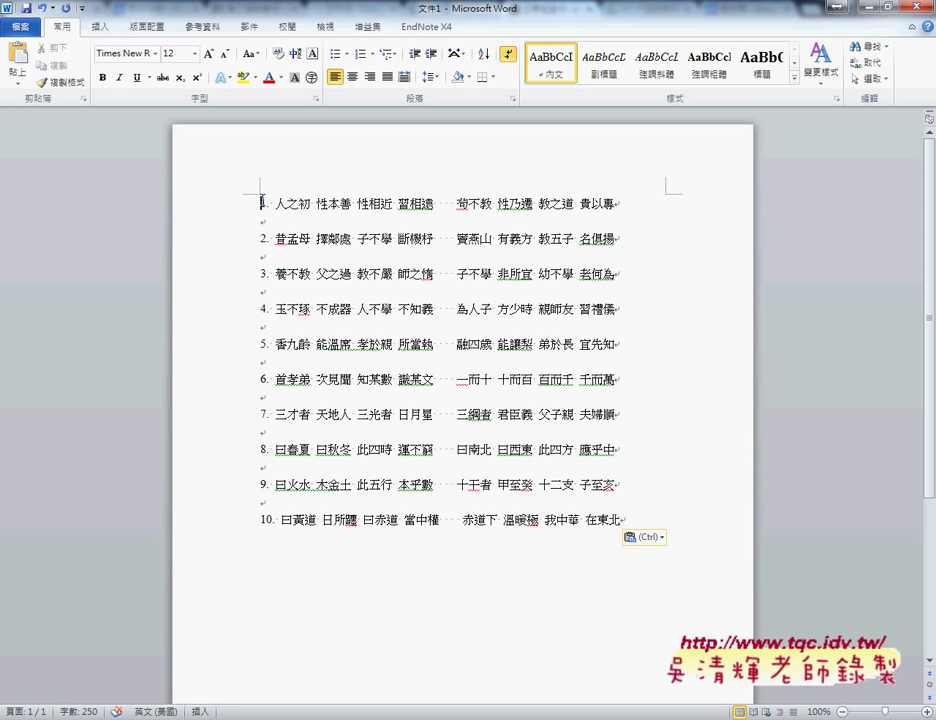
Step: Delete the 1.–10. numbering from the ten verse lines, bringing the count to 240 words
mouse_move(263, 217)
left_mouse_down()
mouse_move(267, 536)
mouse_move(275, 533)
left_mouse_up()
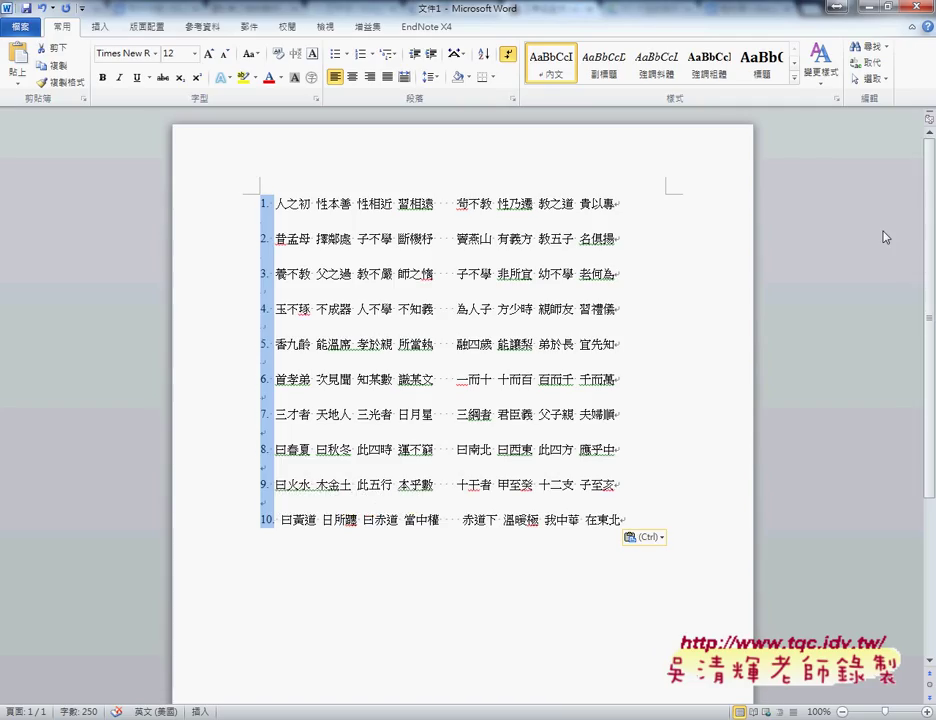
key("BackSpace")
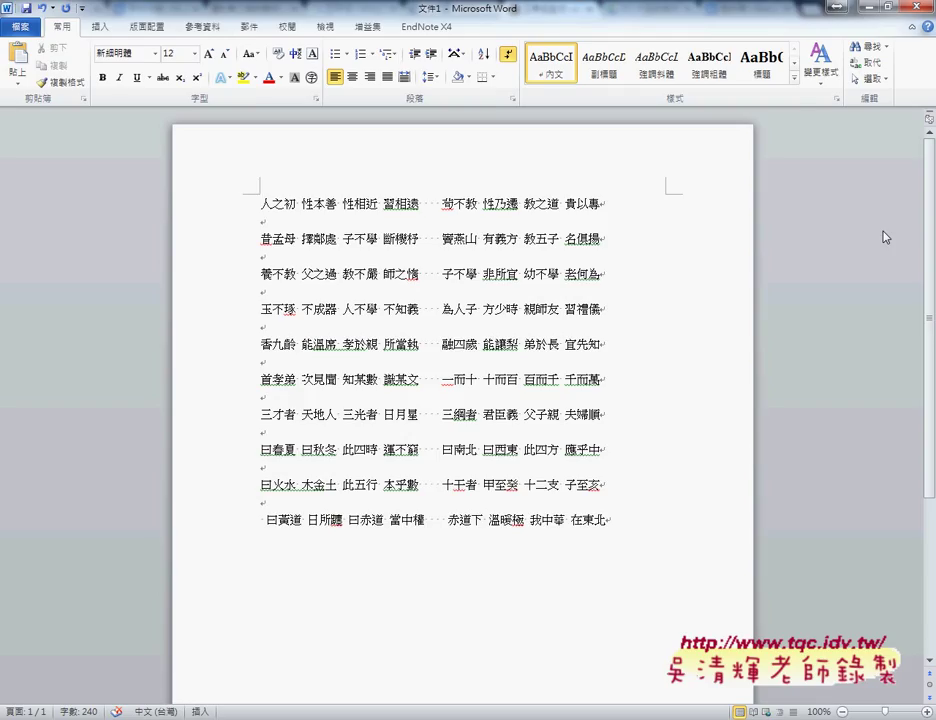
left_click(509, 55)
left_click_drag(60, 20, 62, 37)
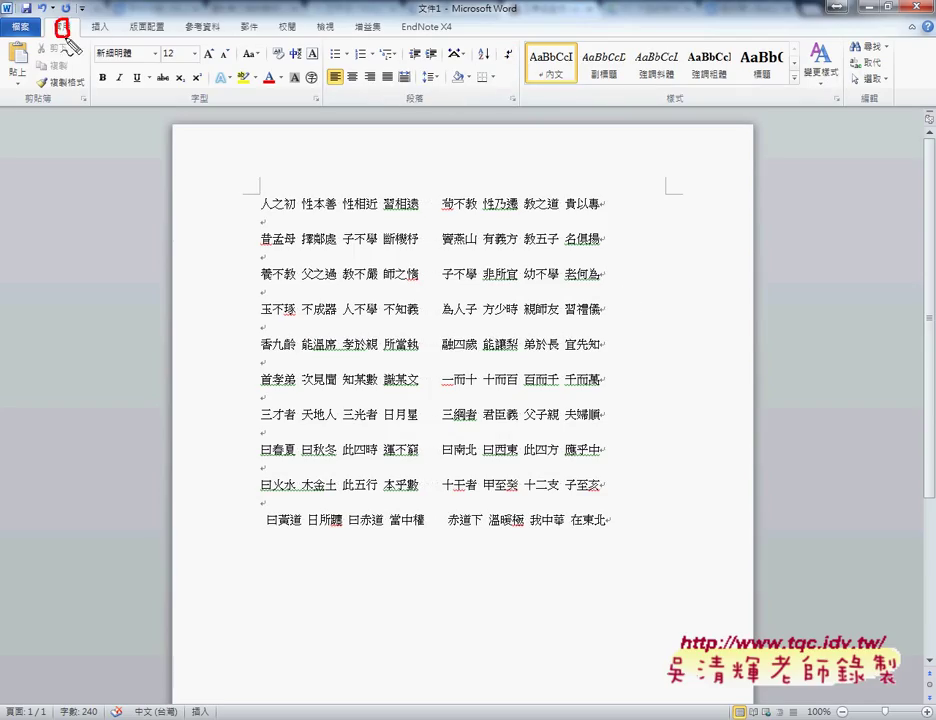
left_click_drag(522, 70, 524, 62)
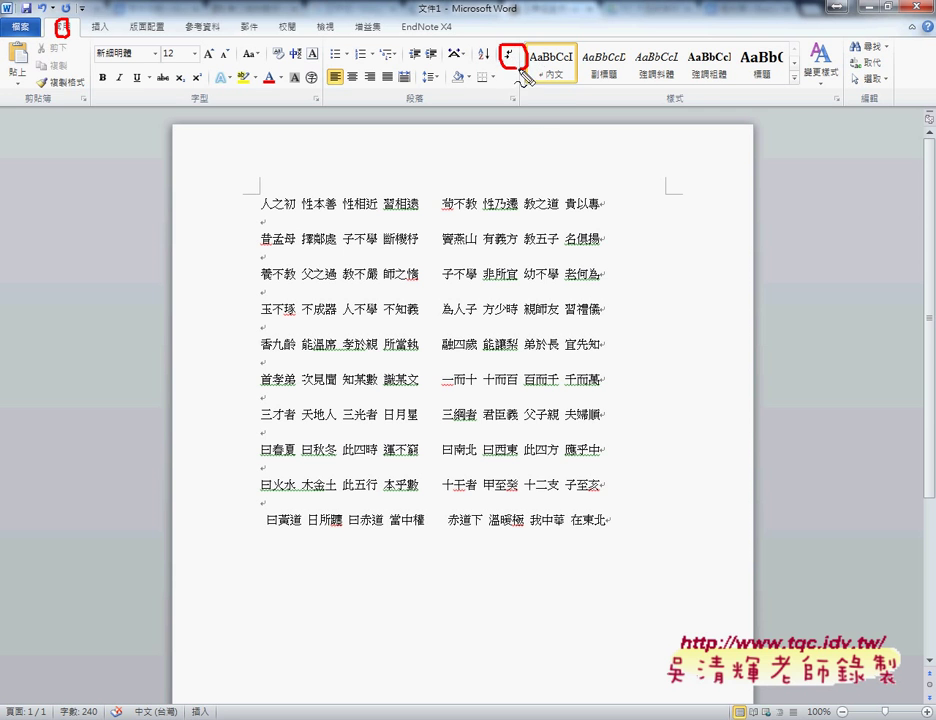
left_click_drag(540, 130, 522, 72)
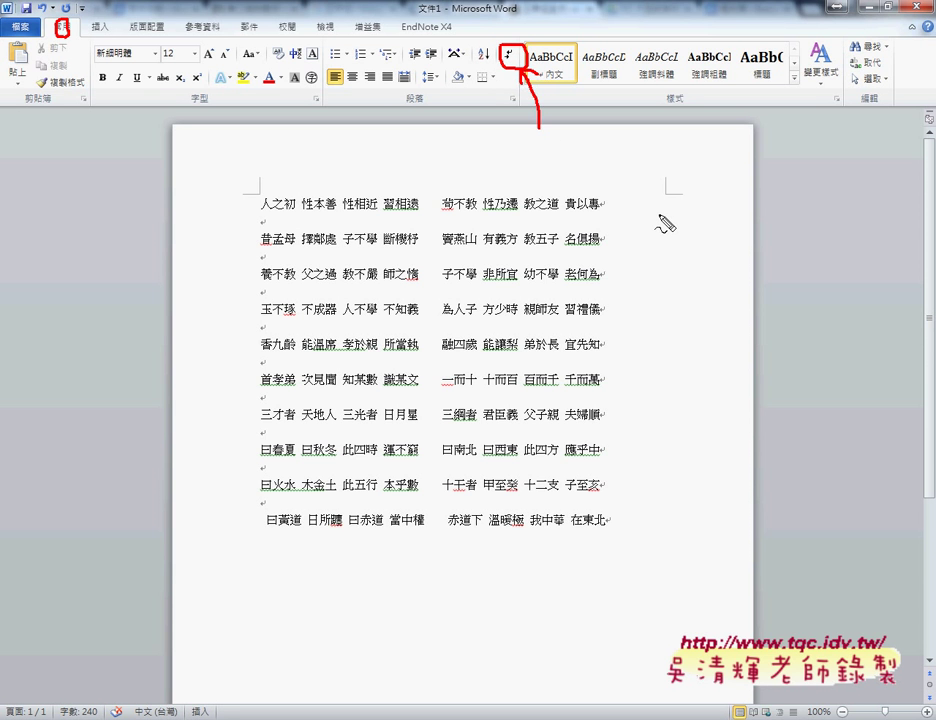
key("Escape")
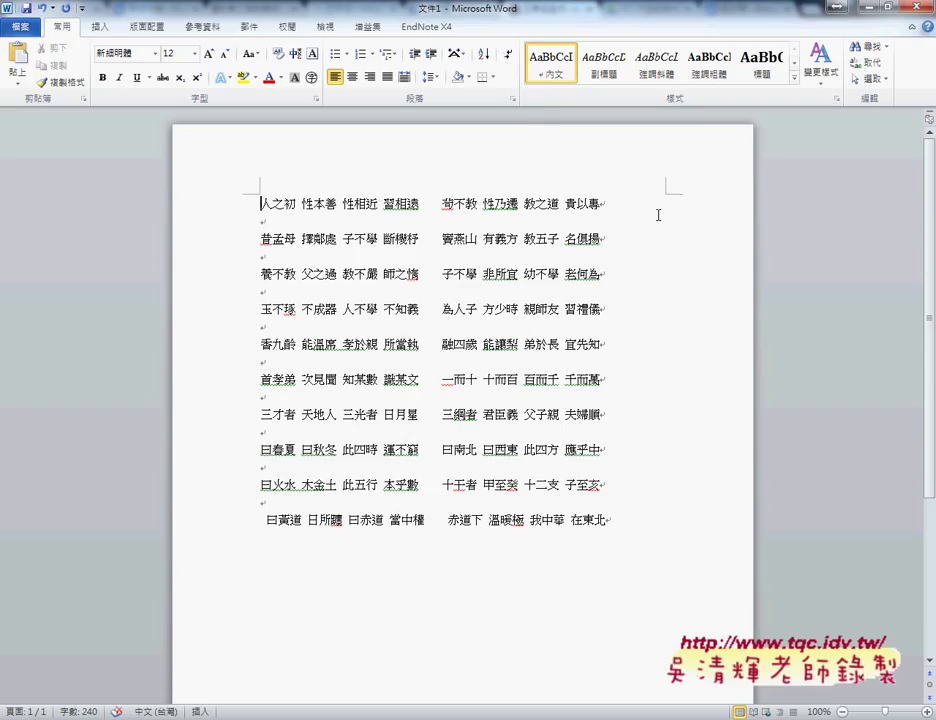
left_click(507, 57)
double_click(422, 203)
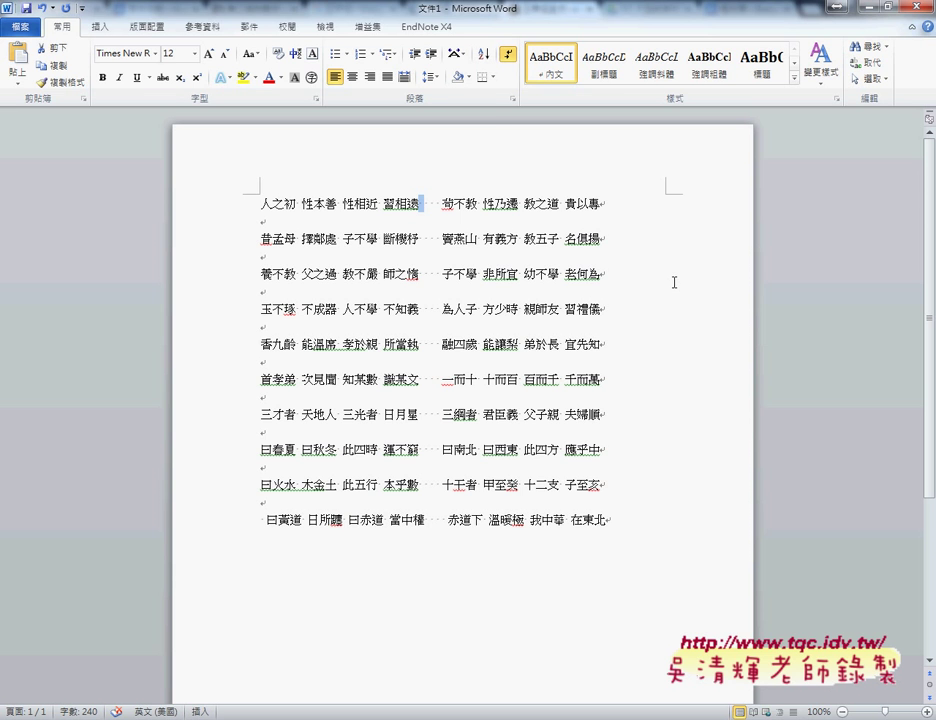
double_click(298, 203)
mouse_move(298, 212)
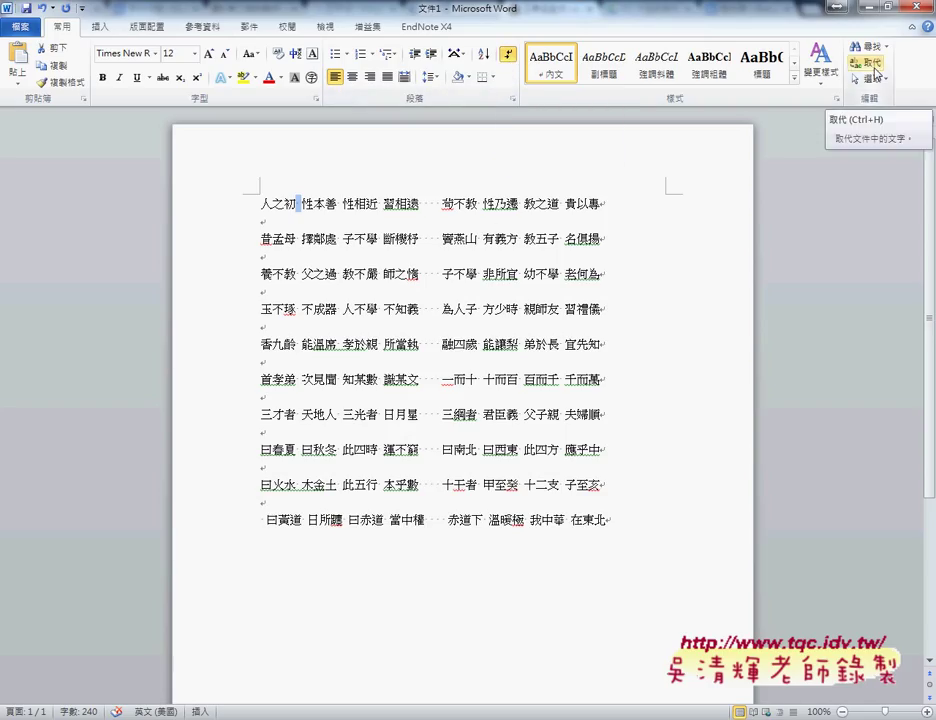
Step: Open Find and Replace on its Replace tab from the Home tab's Editing group
left_click(874, 66)
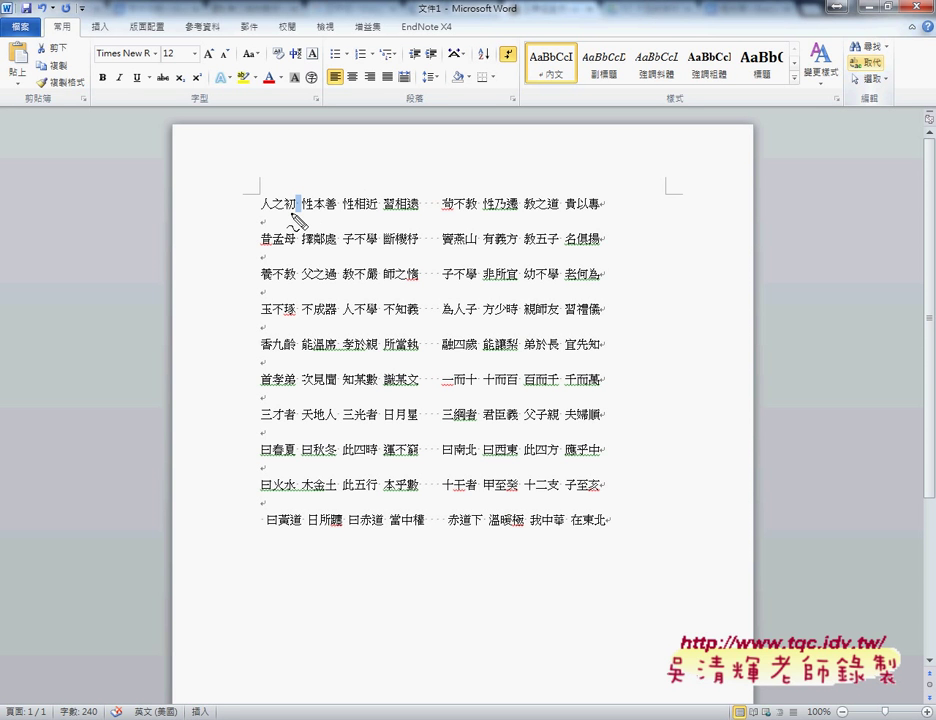
mouse_move(291, 212)
left_mouse_down()
mouse_move(306, 212)
mouse_move(264, 220)
left_mouse_up()
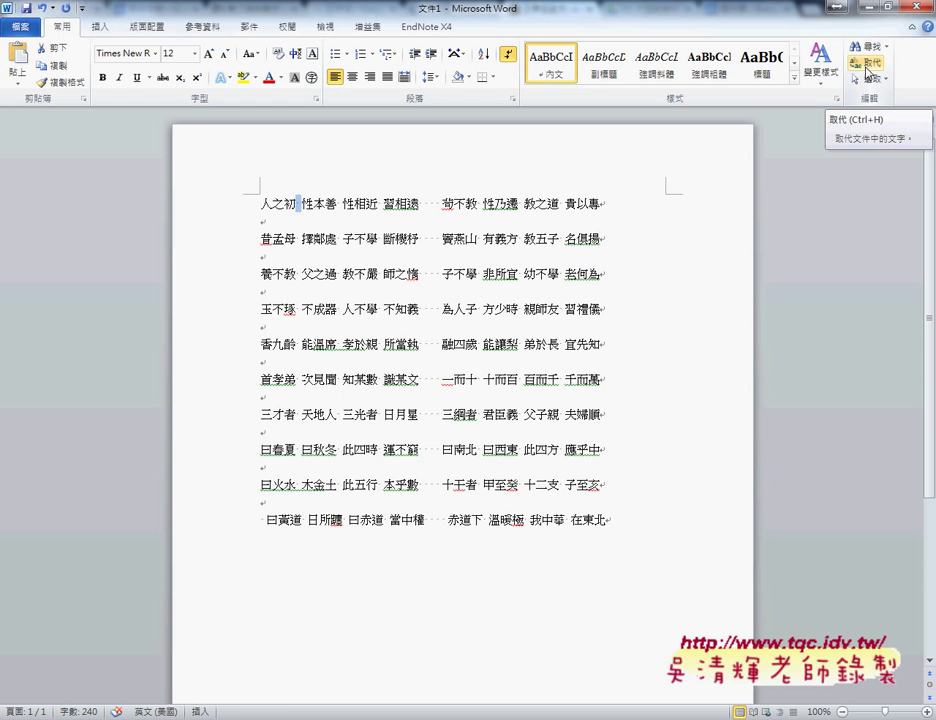
left_click(866, 68)
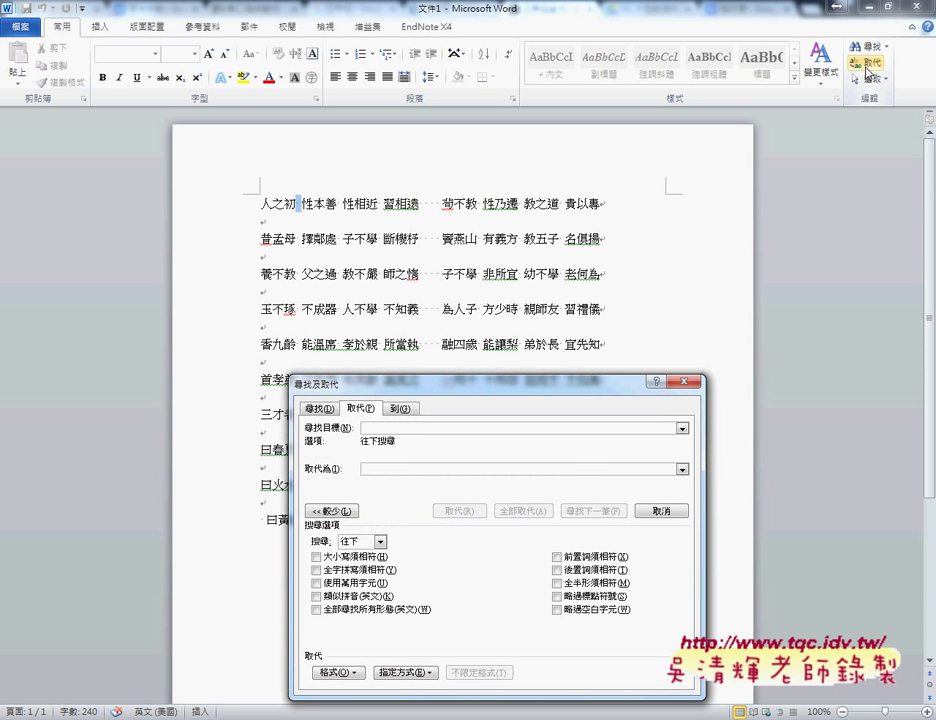
Step: Replace every space with nothing using Replace All, confirming the 101 replacements
left_click(340, 512)
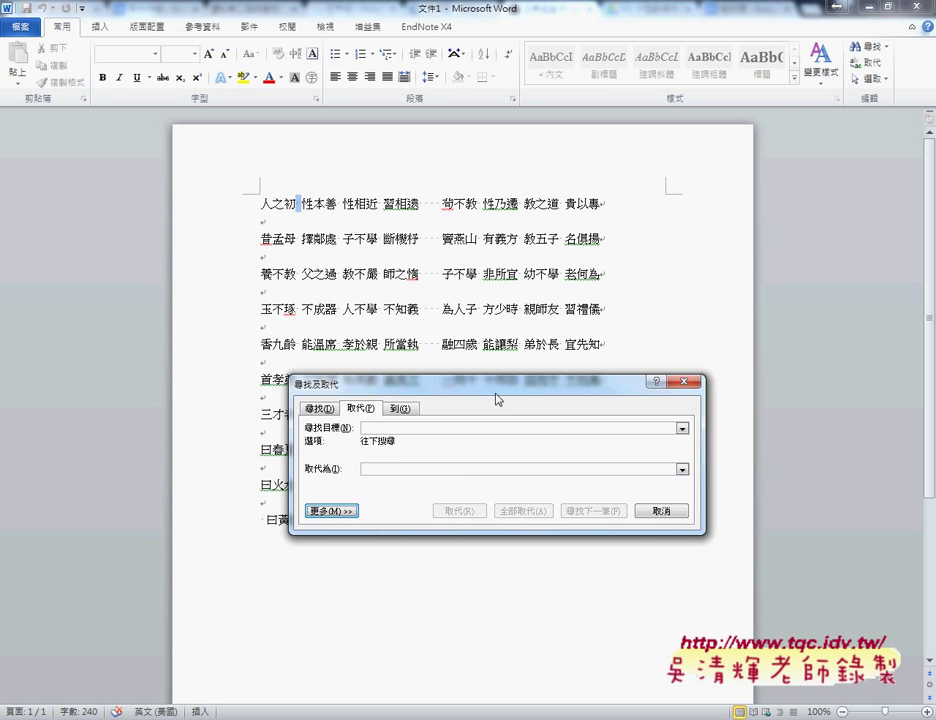
mouse_move(515, 377)
left_mouse_down()
mouse_move(550, 355)
mouse_move(668, 212)
left_mouse_up()
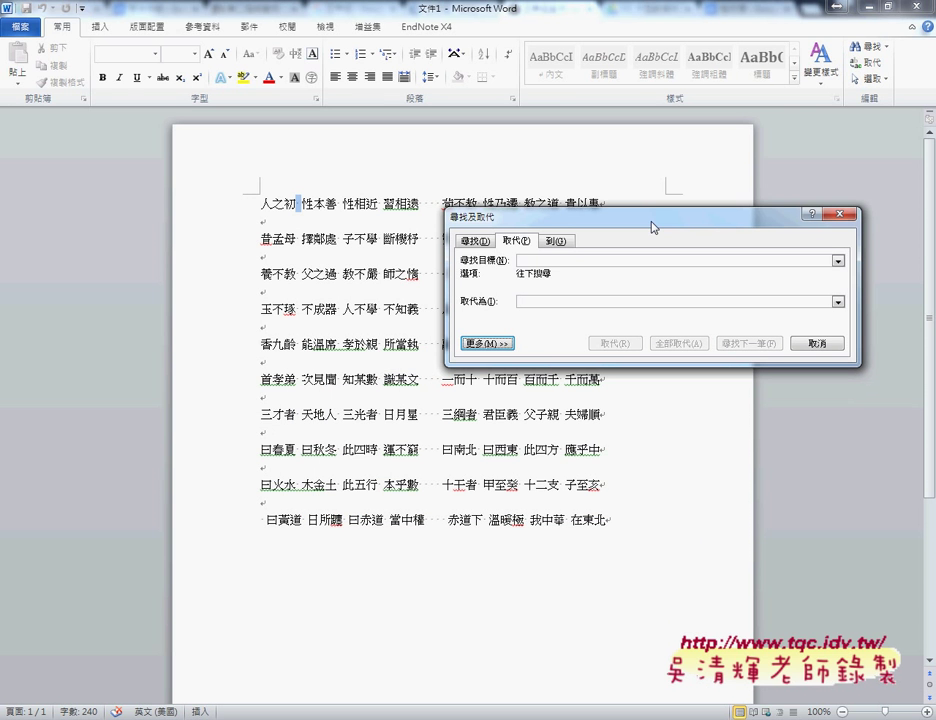
left_click(537, 261)
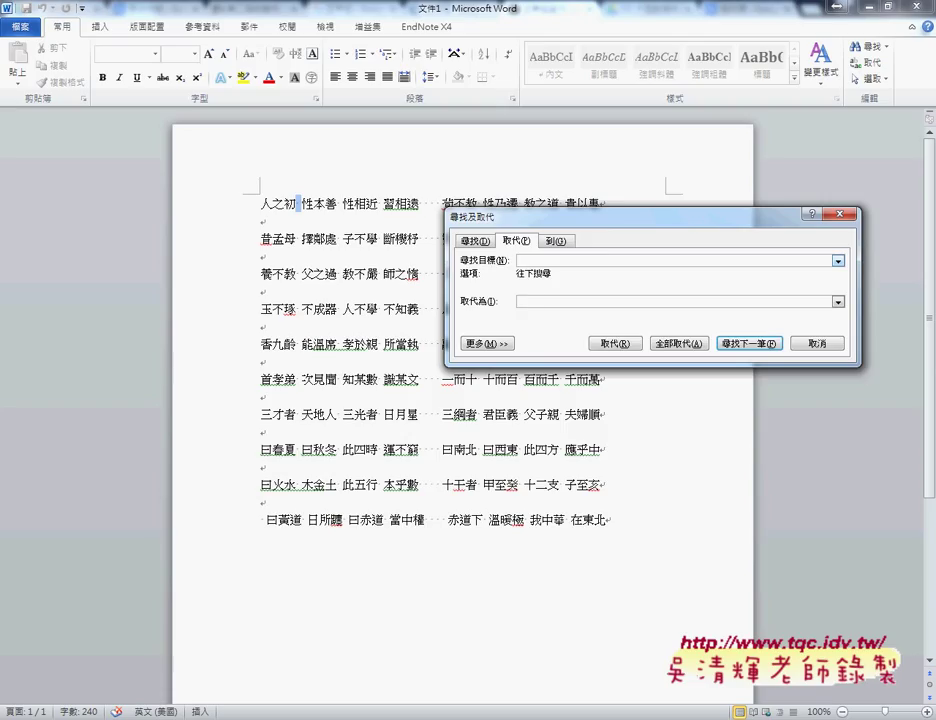
left_click(541, 299)
left_click(519, 260)
left_click(526, 300)
left_click(535, 260)
left_click(531, 303)
left_click(684, 346)
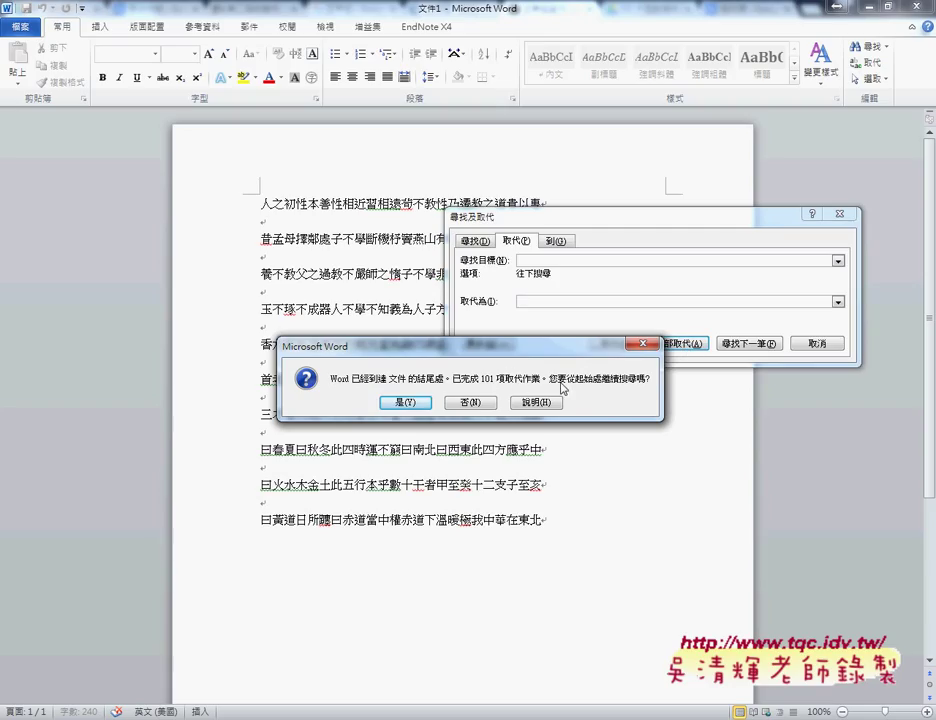
left_click(405, 402)
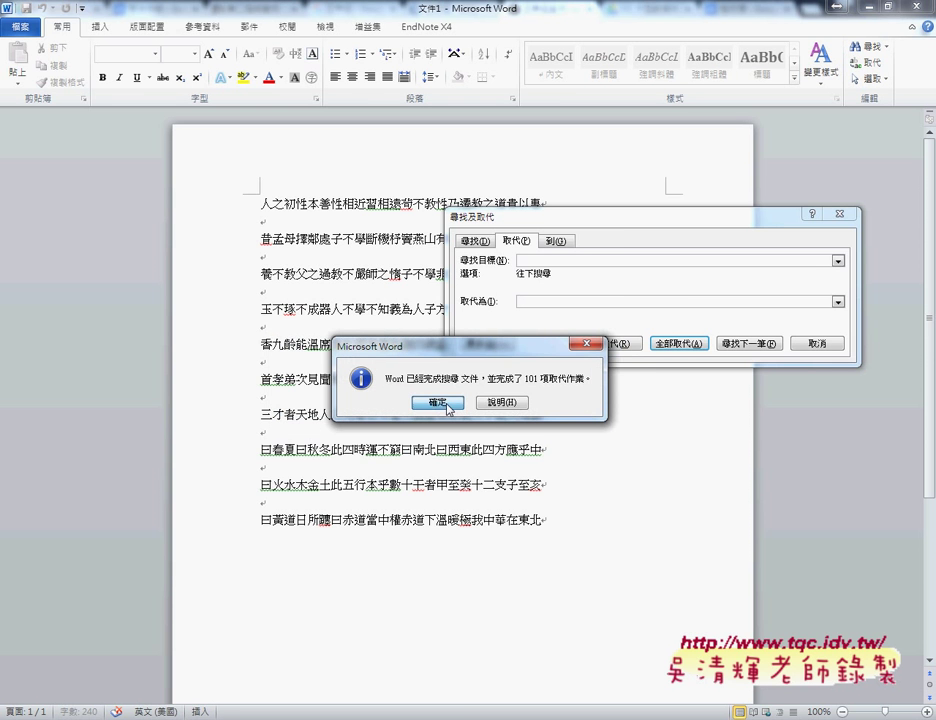
left_click(432, 345)
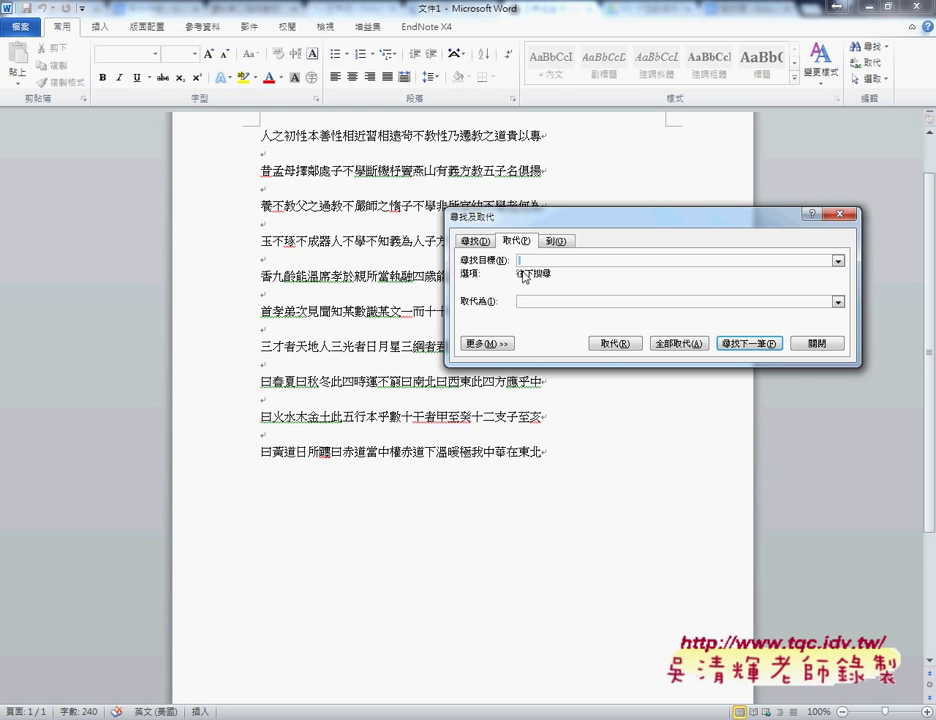
Step: Move the Find and Replace dialog and expand its More >> search options
left_click_drag(512, 215, 430, 195)
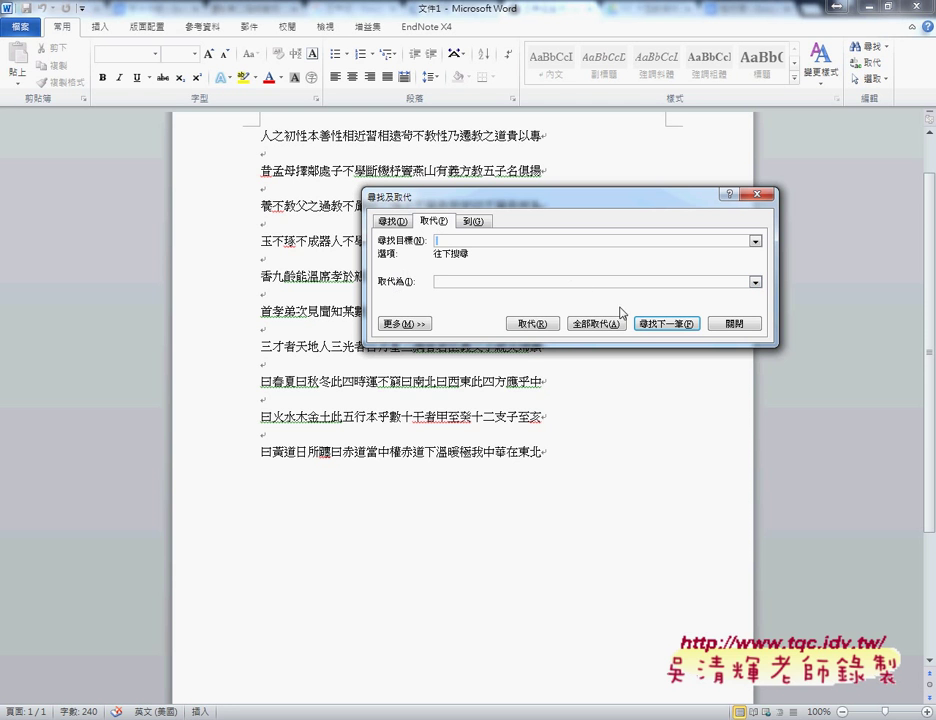
left_click(412, 326)
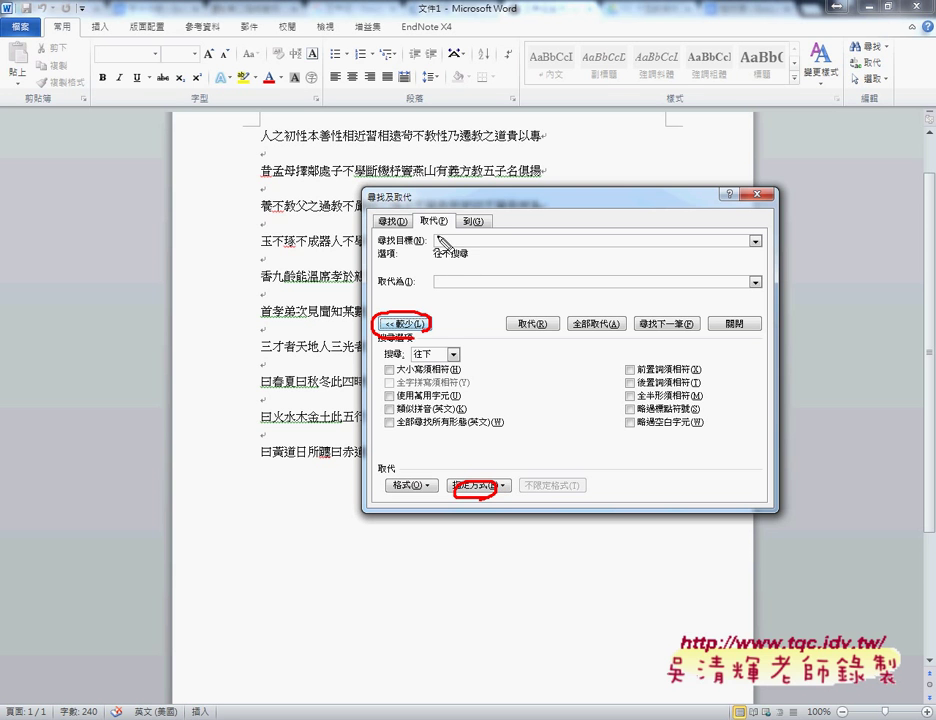
left_click_drag(436, 237, 436, 246)
key("Escape")
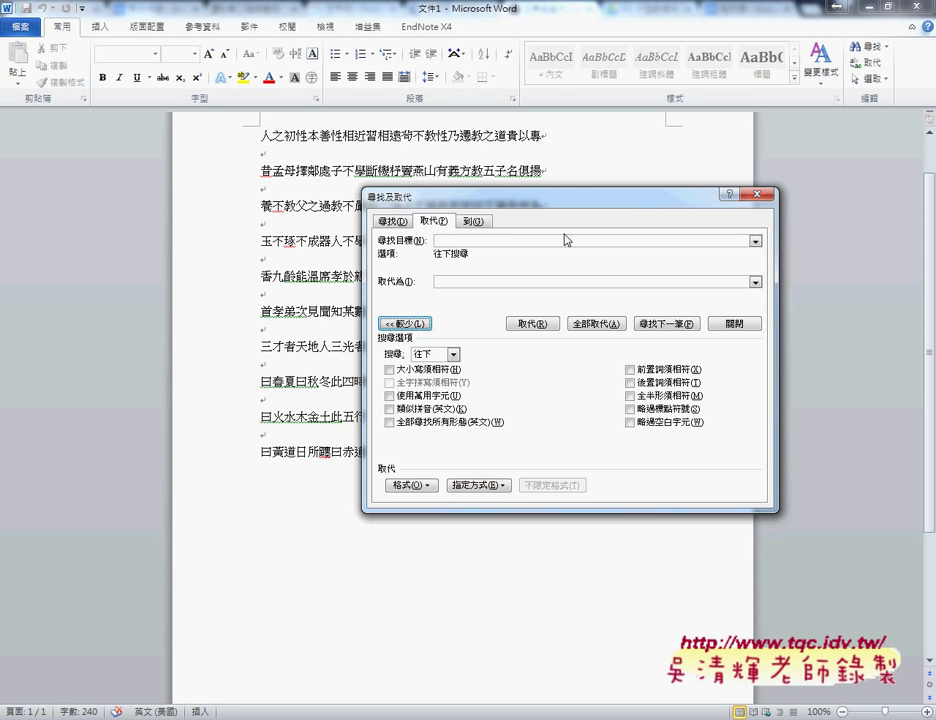
left_click(485, 240)
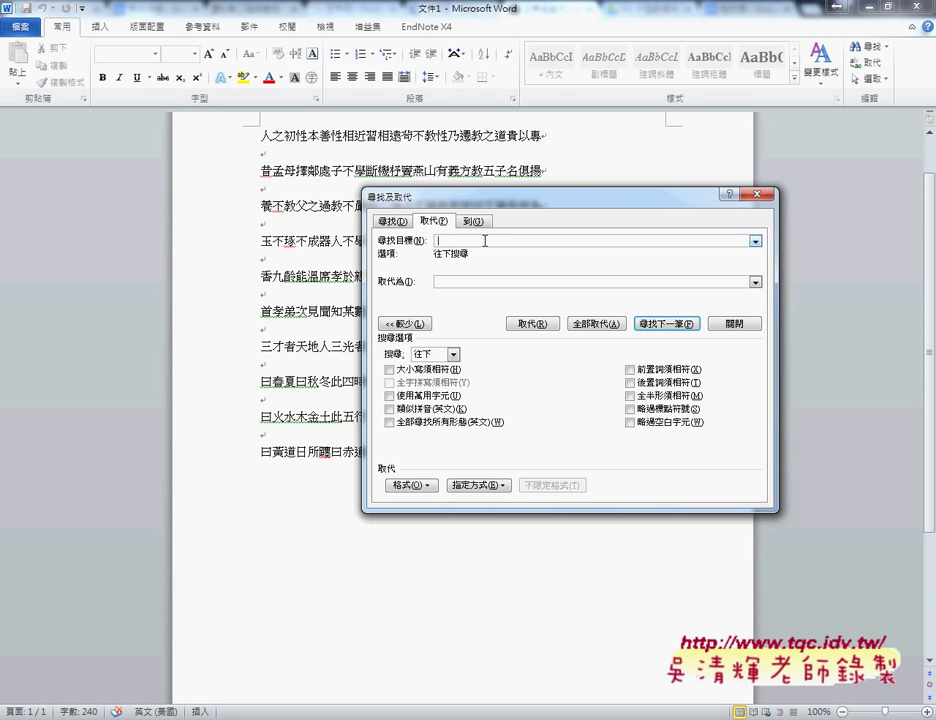
Step: Empty the Find what box and open the Special list showing Paragraph Mark
key("BackSpace")
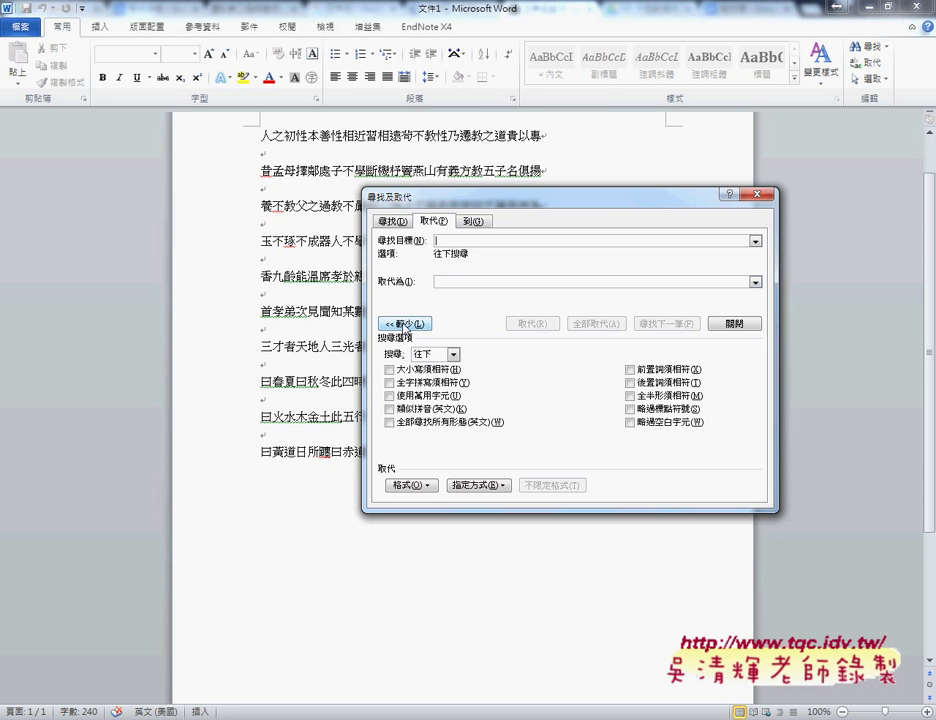
left_click(478, 485)
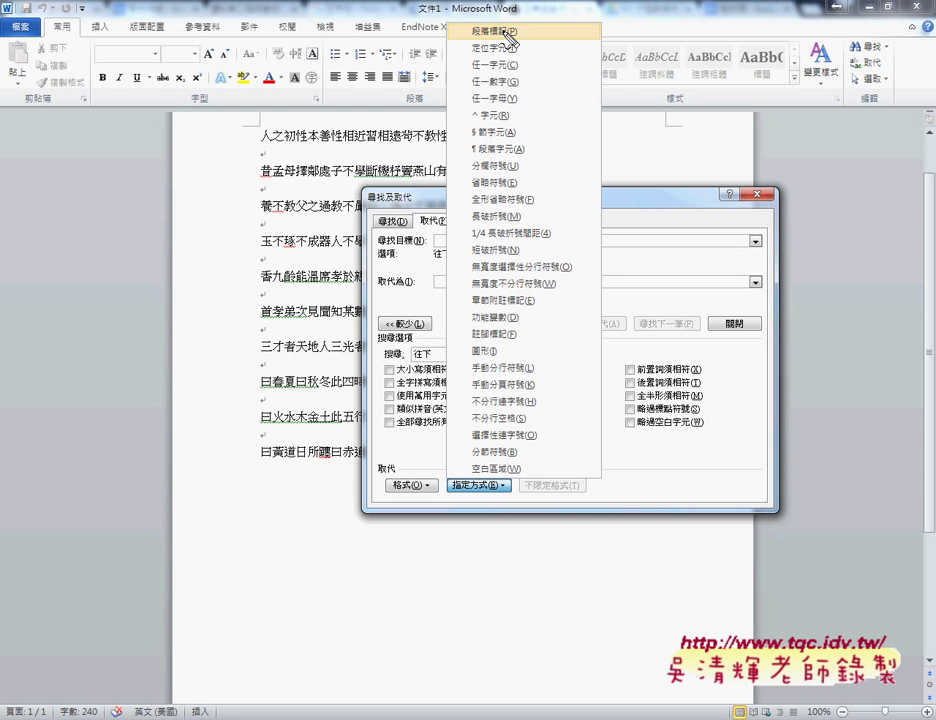
left_click_drag(262, 164, 280, 167)
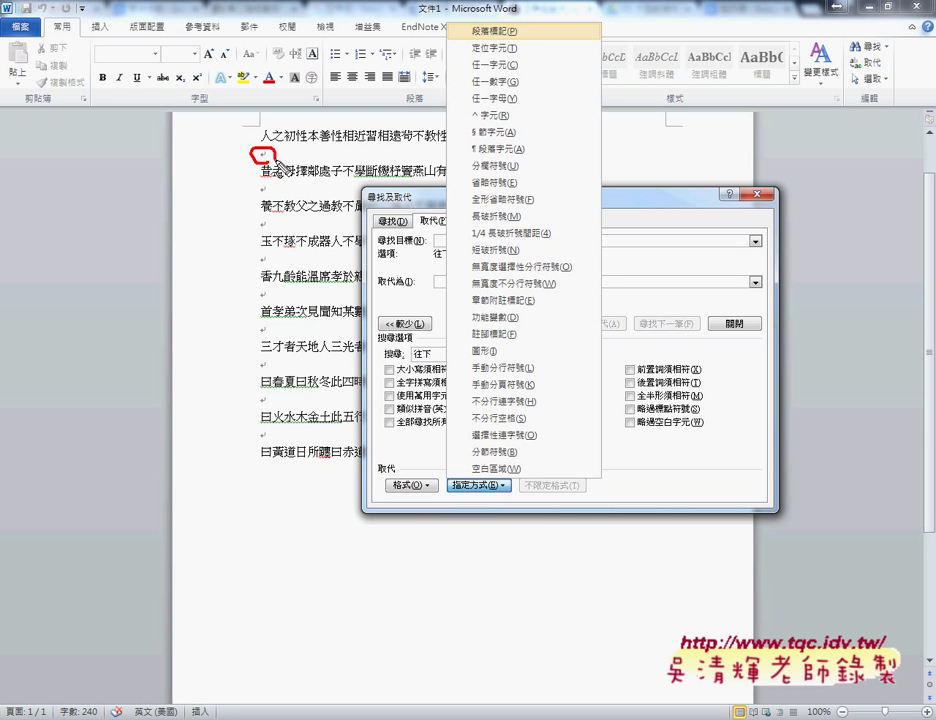
mouse_move(470, 37)
left_mouse_down()
mouse_move(461, 45)
mouse_move(466, 30)
left_mouse_up()
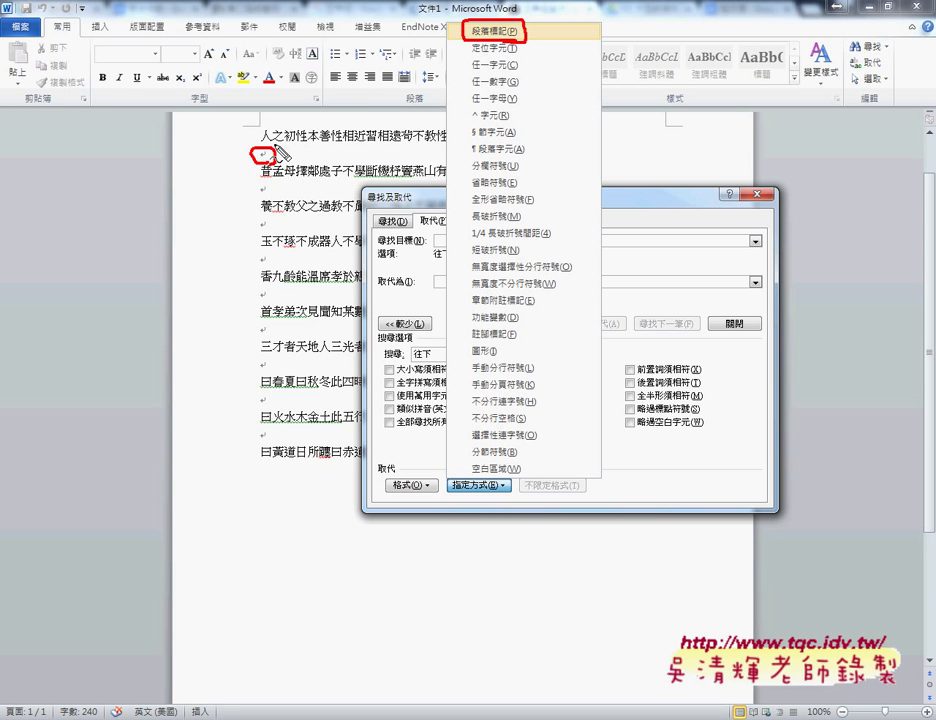
left_click_drag(266, 150, 468, 30)
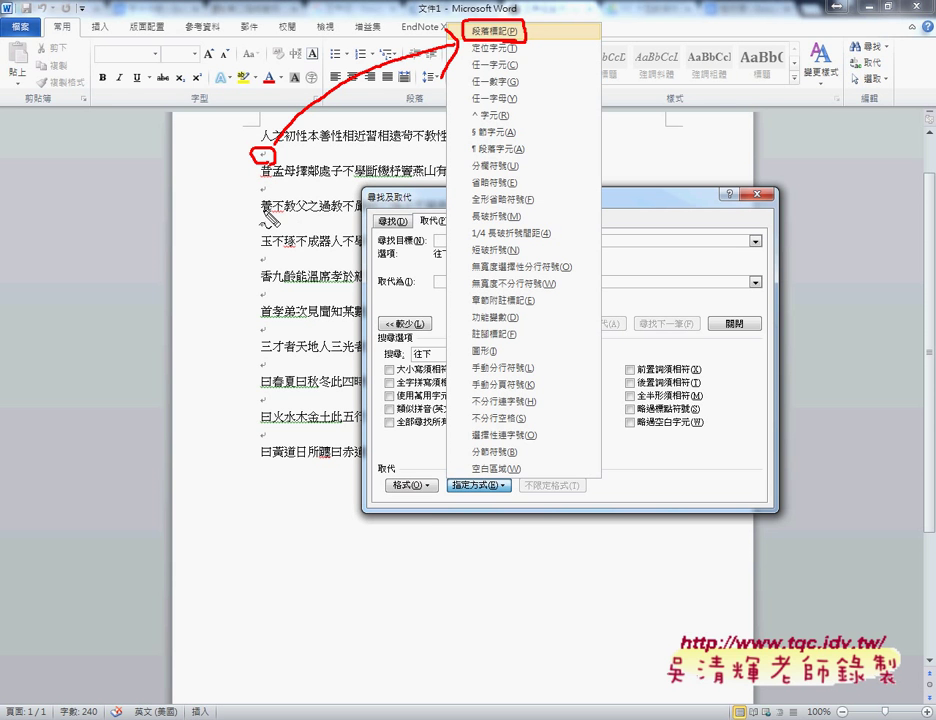
Step: Replace every paragraph mark (^p) with nothing, confirming the 19 replacements
key("Escape")
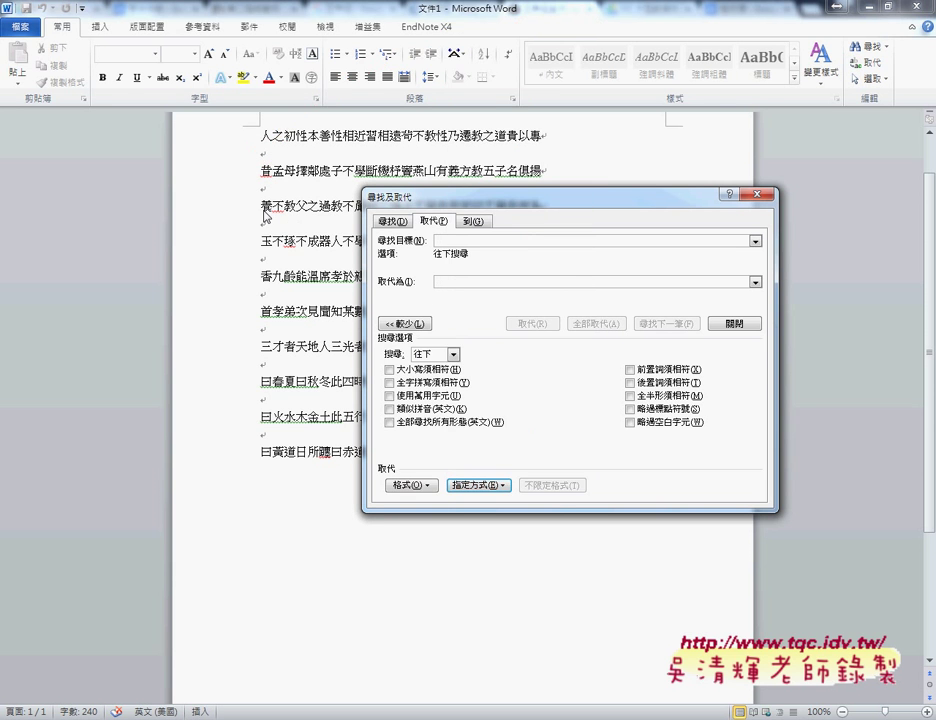
left_click(465, 241)
left_click(497, 485)
left_click(515, 33)
left_click(448, 280)
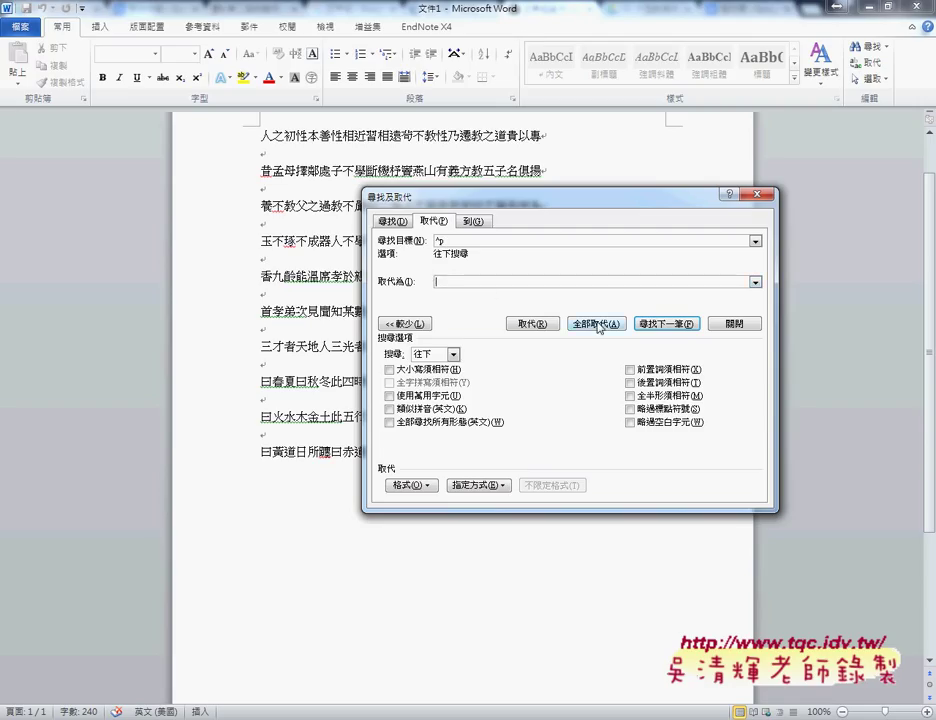
left_click_drag(554, 199, 732, 287)
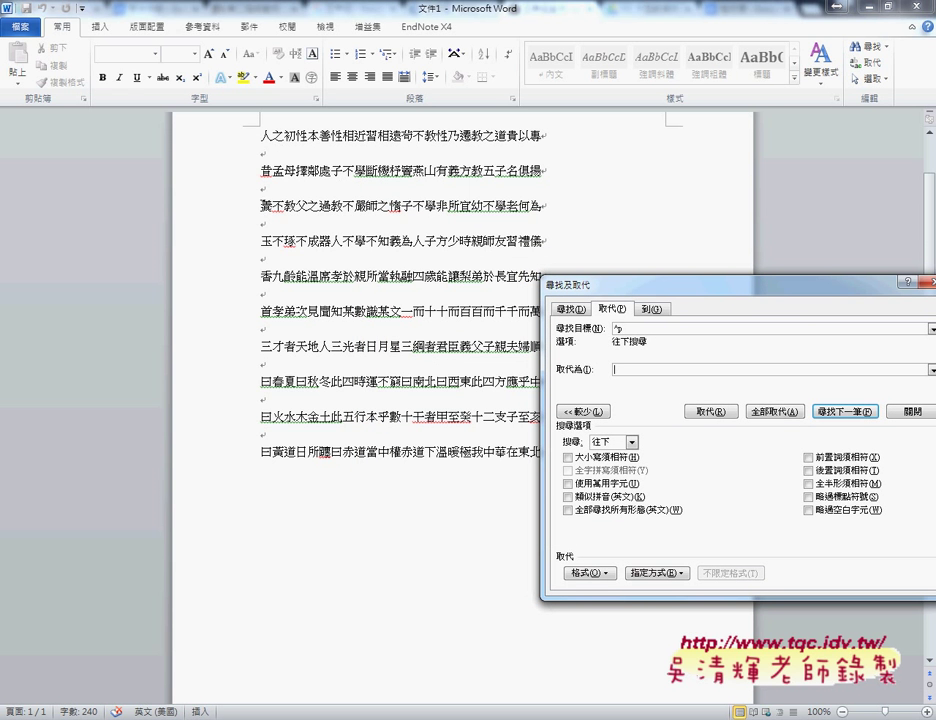
left_click(773, 412)
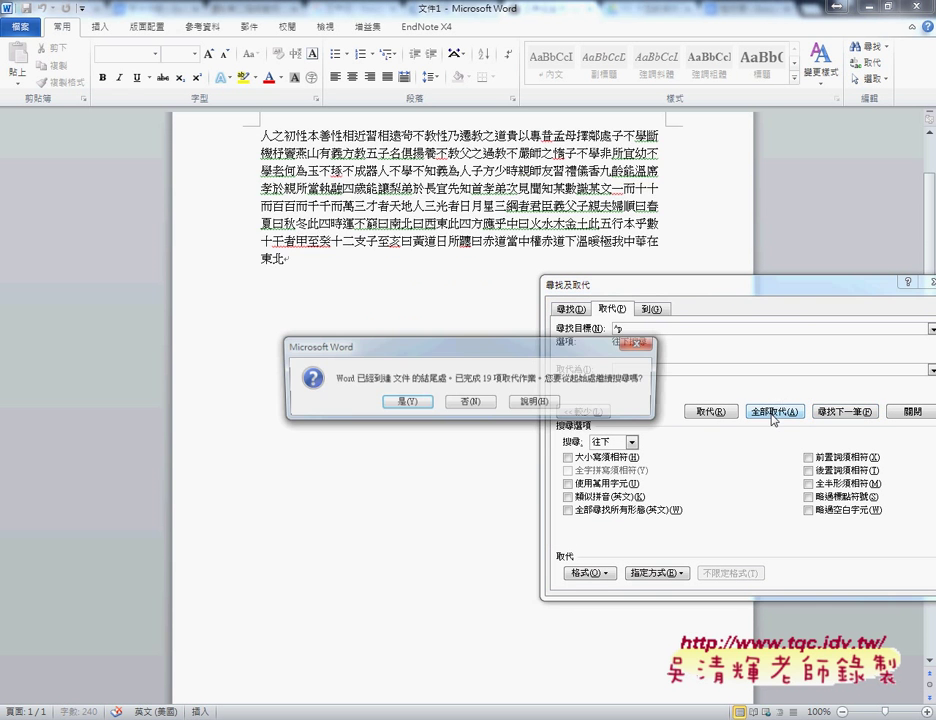
left_click(413, 408)
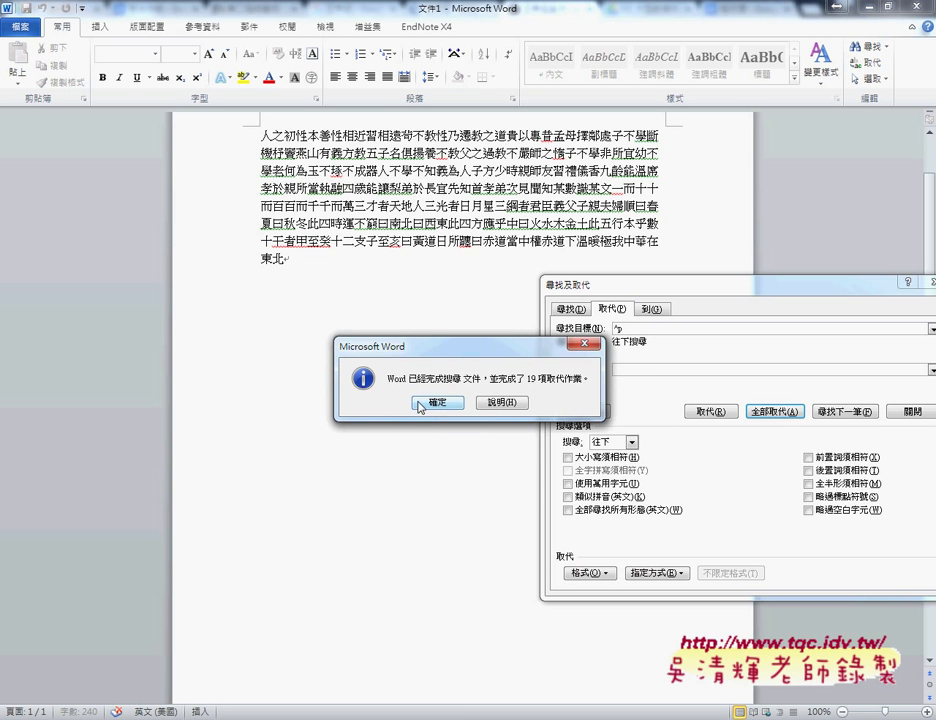
left_click(383, 407)
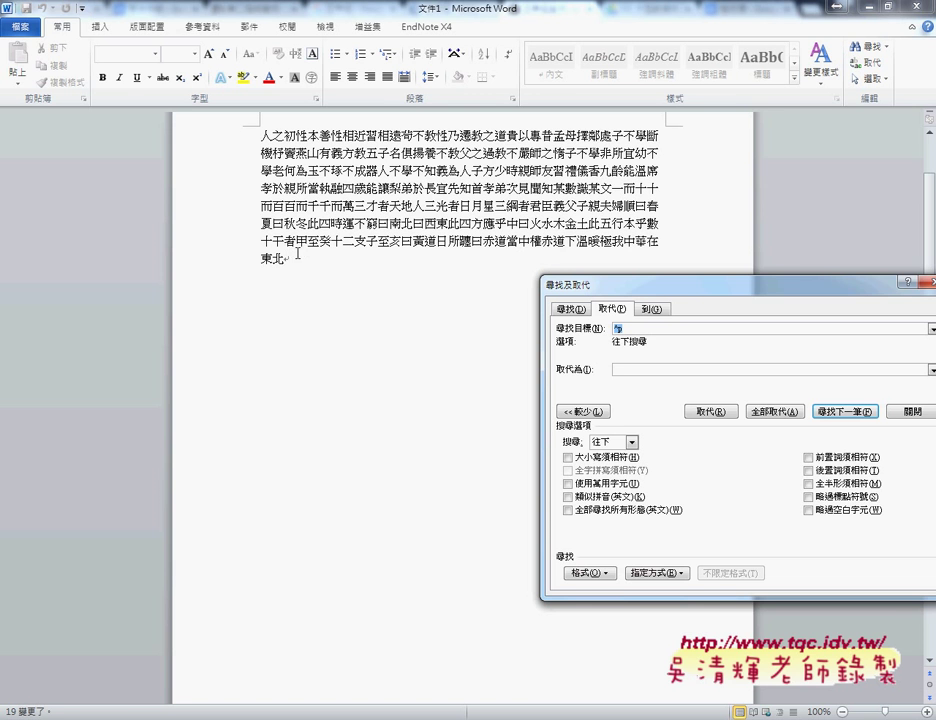
left_click_drag(620, 284, 290, 319)
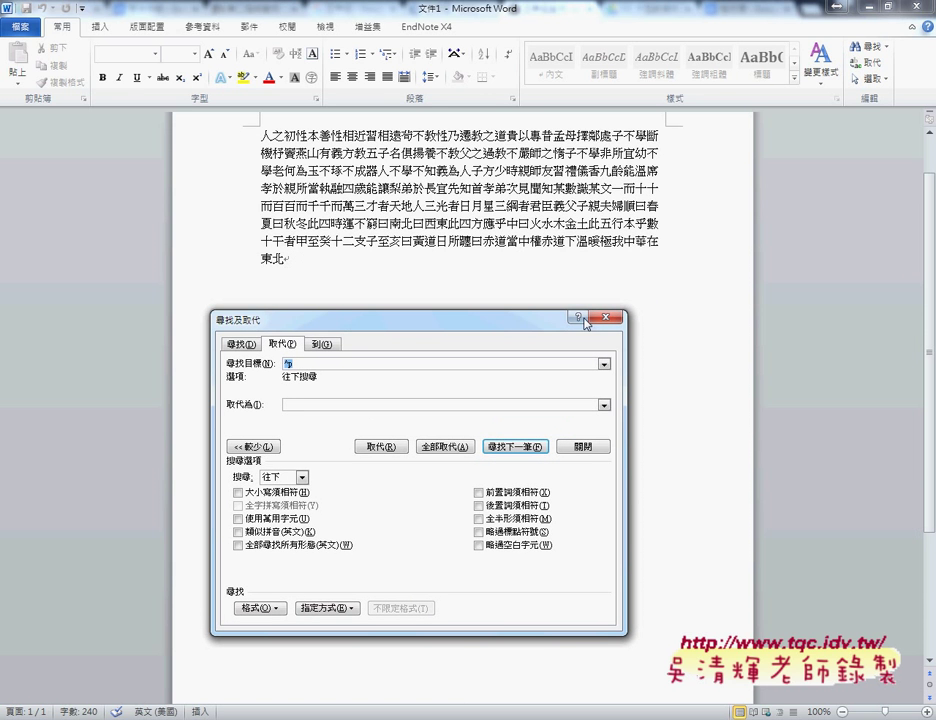
Step: Select the joined Word paragraph, then clear and restore the existing text block in Excel
key("Escape")
left_click_drag(262, 130, 284, 260)
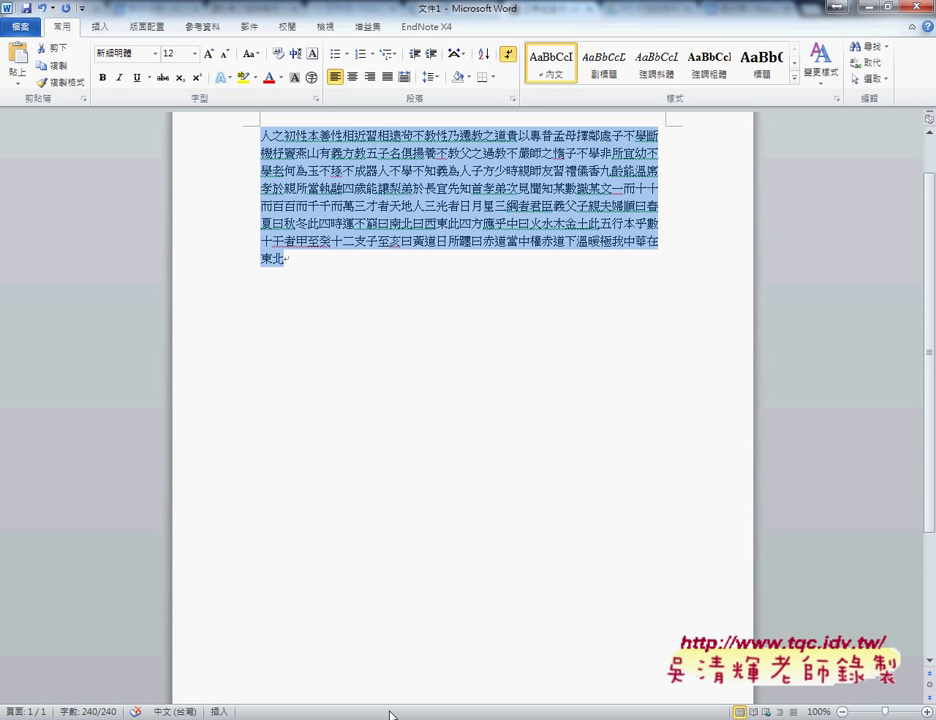
key("alt+Tab")
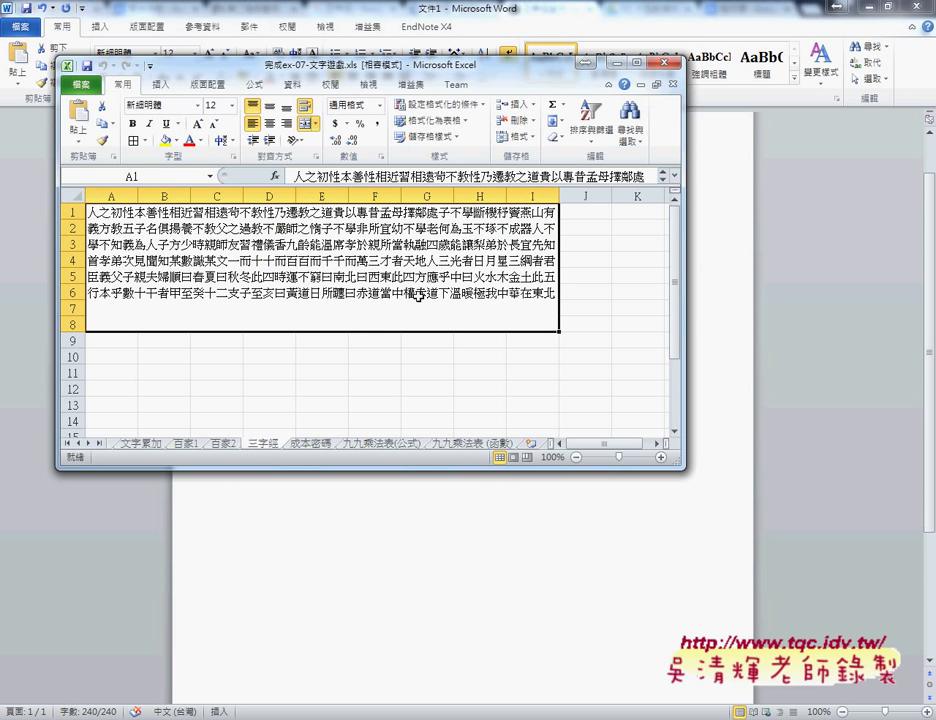
left_click_drag(509, 300, 69, 195)
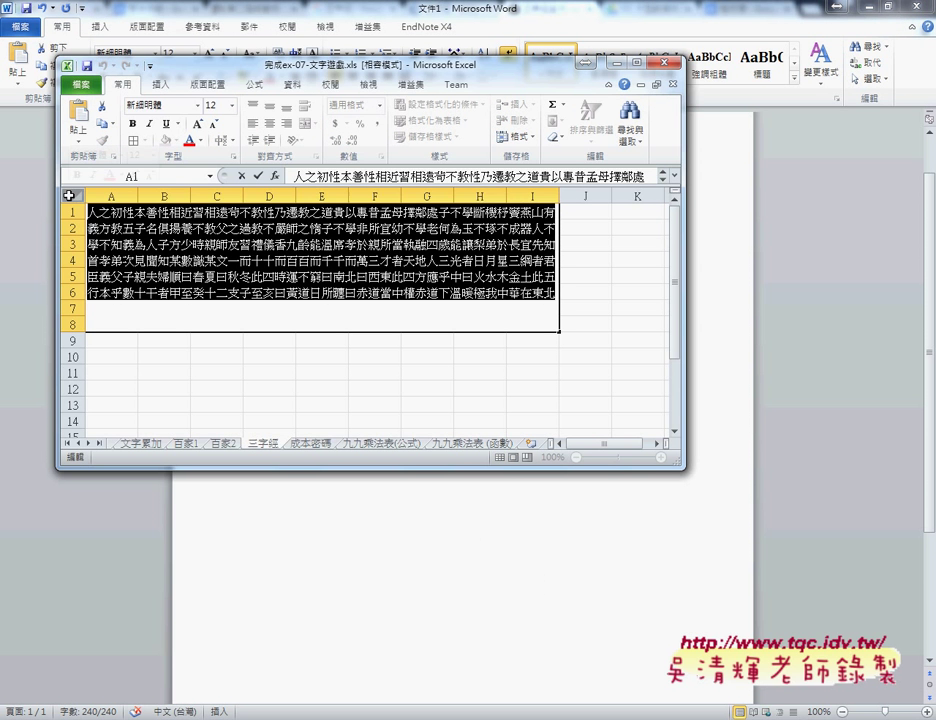
key("Delete")
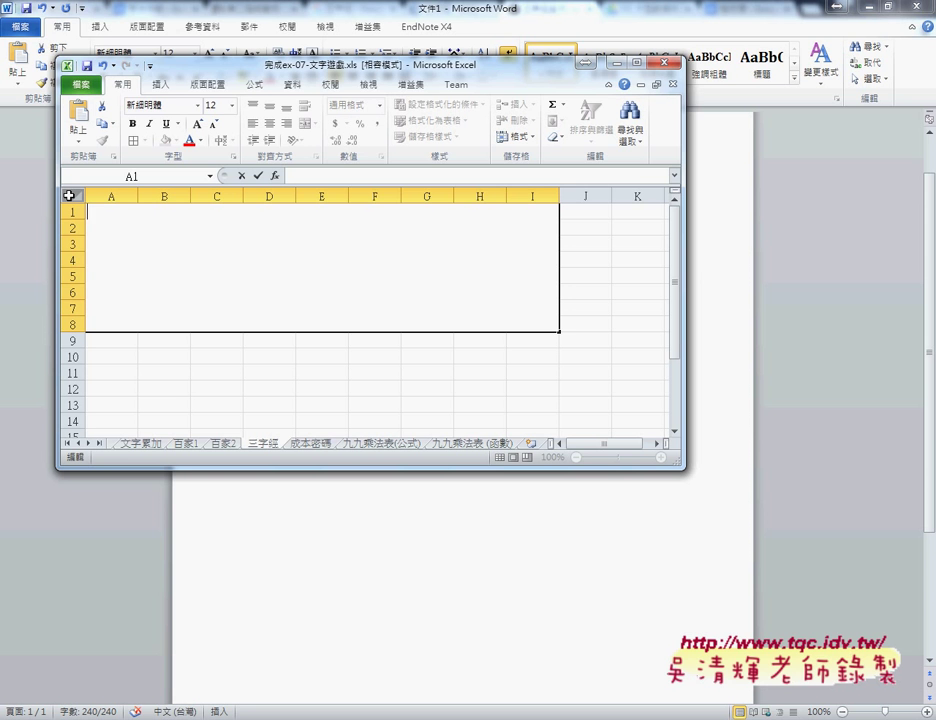
key("ctrl+z")
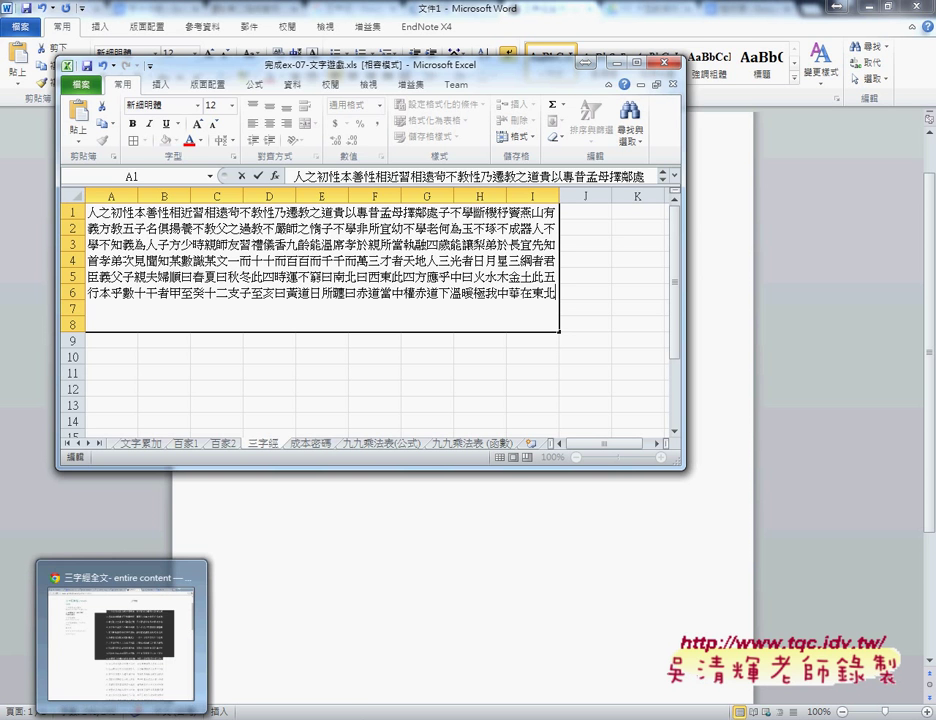
Step: Glance at the Three Character Classic web page, then maximize the Excel window
left_click(132, 672)
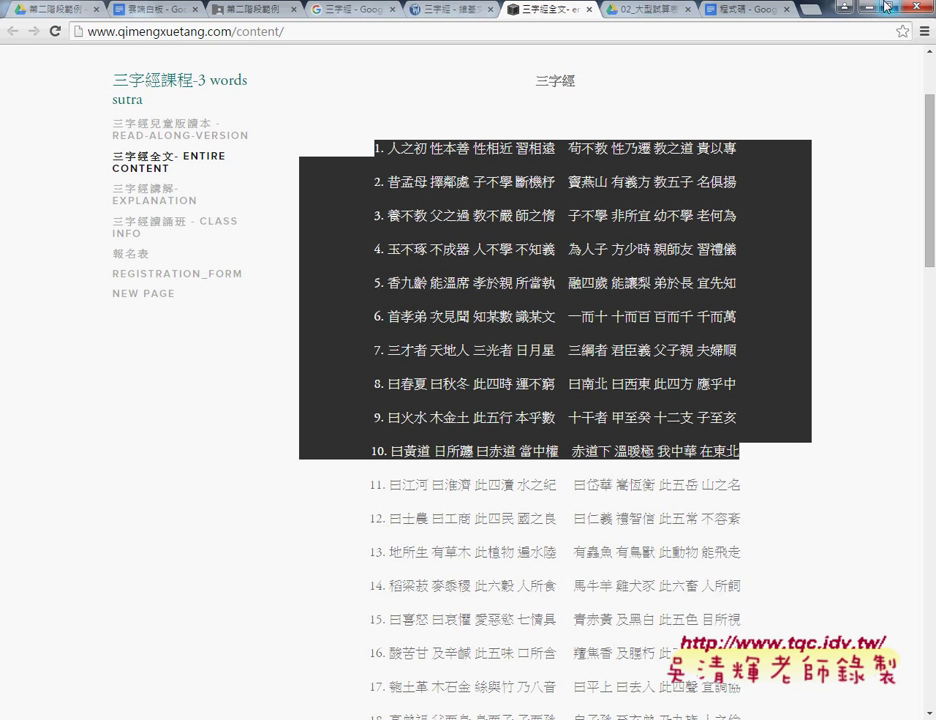
key("alt+Tab")
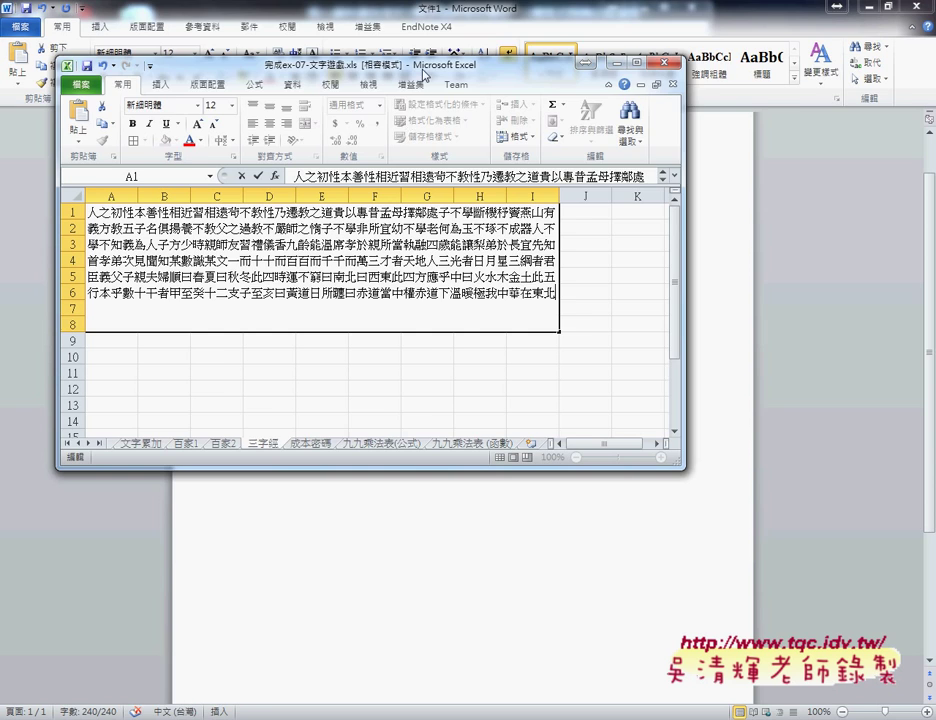
double_click(305, 62)
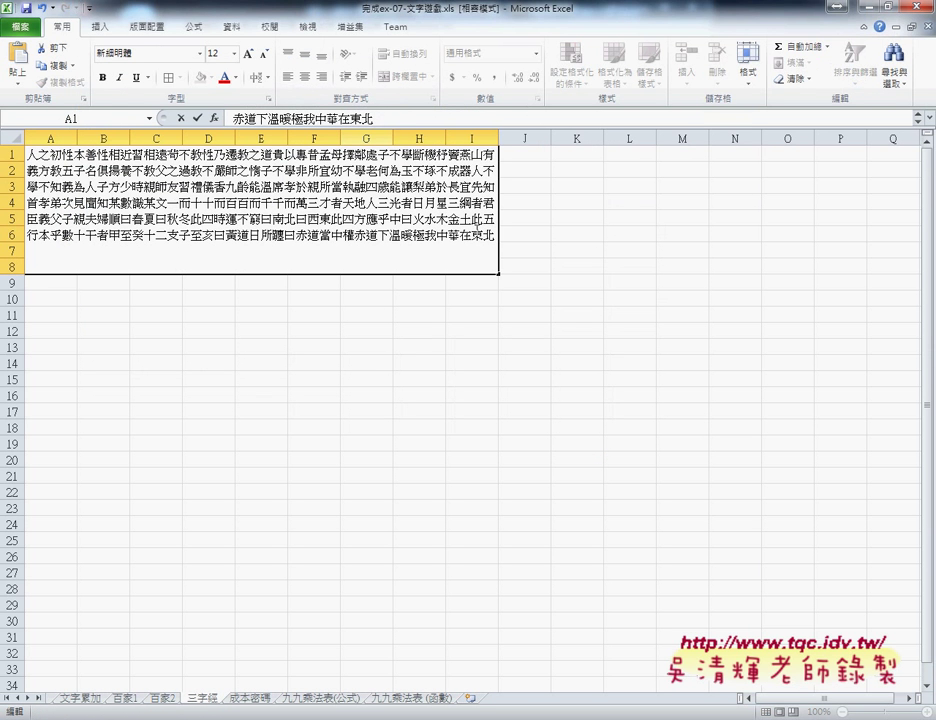
Step: Fill A10:A19 with row numbers 1 to 10 and narrow column A
left_click(46, 300)
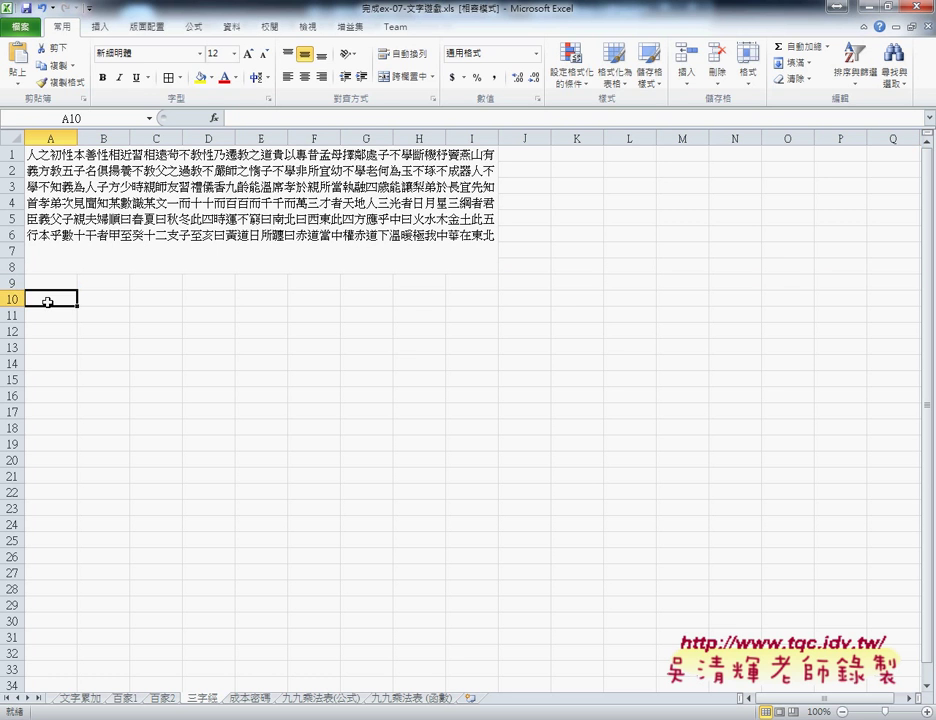
type("1")
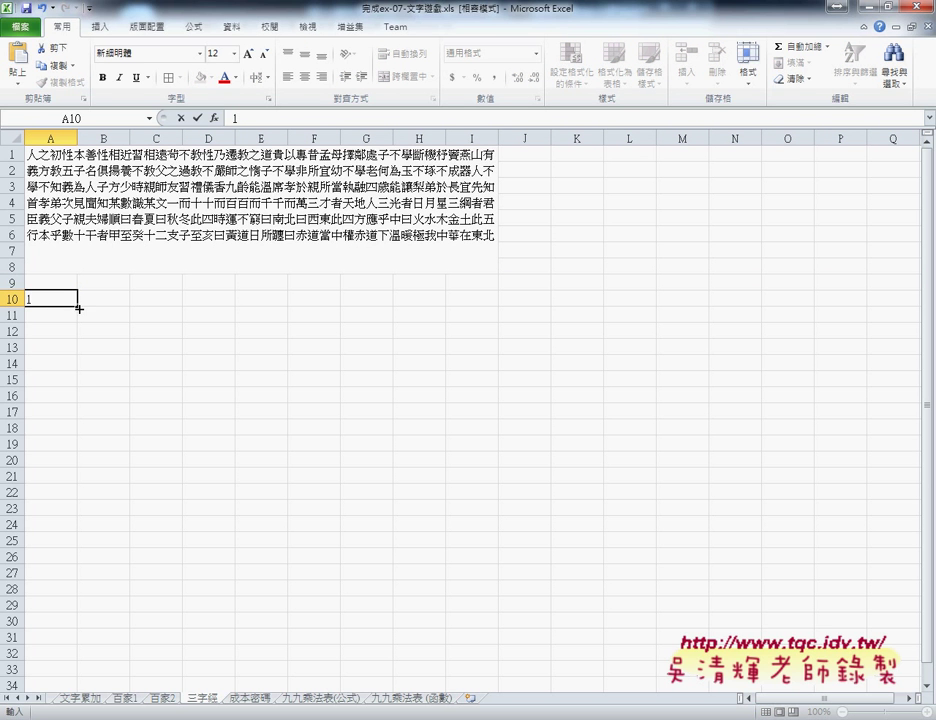
mouse_move(77, 306)
left_mouse_down()
mouse_move(59, 461)
mouse_move(59, 444)
left_mouse_up()
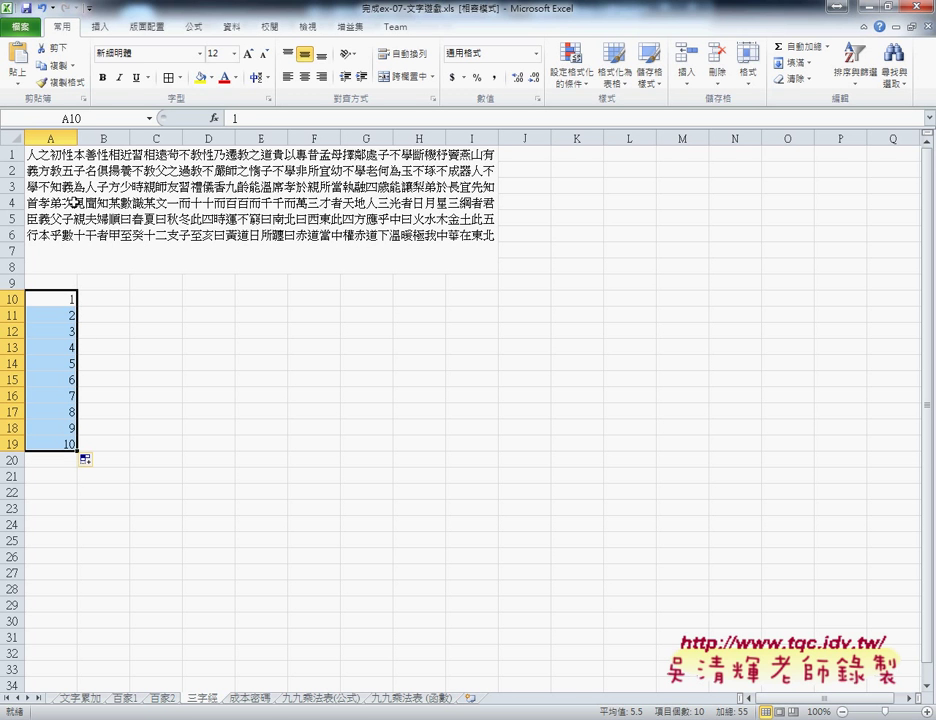
left_click_drag(77, 138, 63, 148)
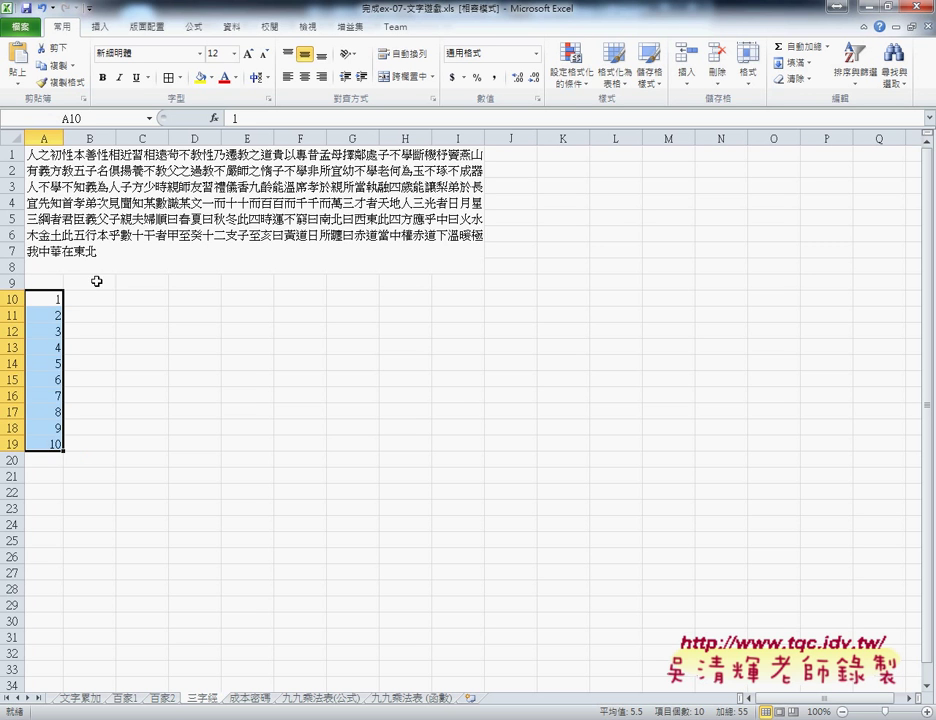
Step: Fill B9:I9 with column numbers 1 to 8 as a counting series
left_click_drag(86, 286, 443, 285)
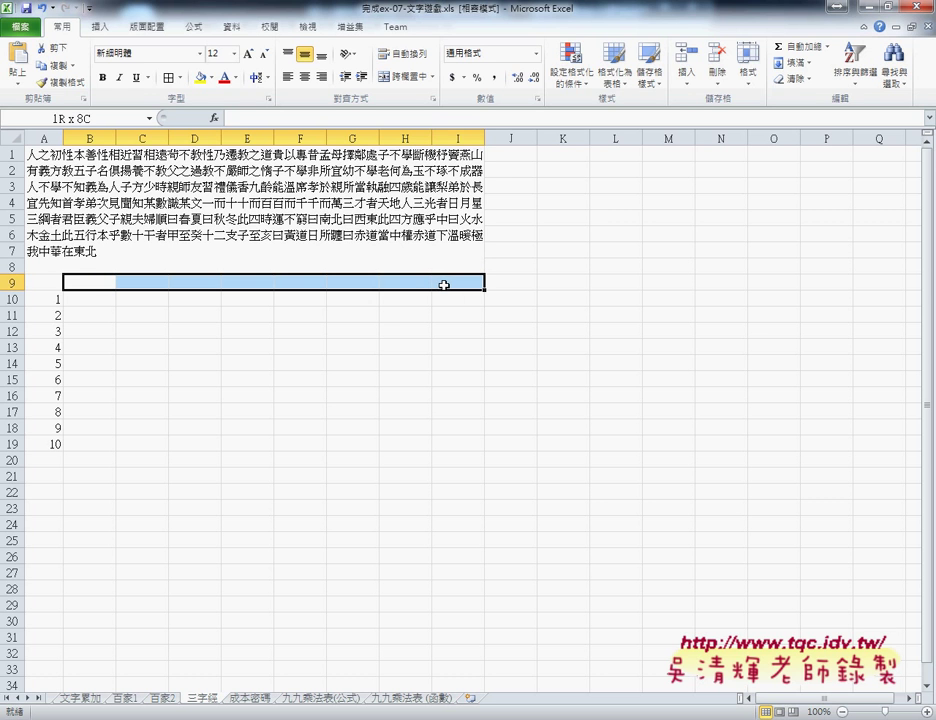
left_click(88, 285)
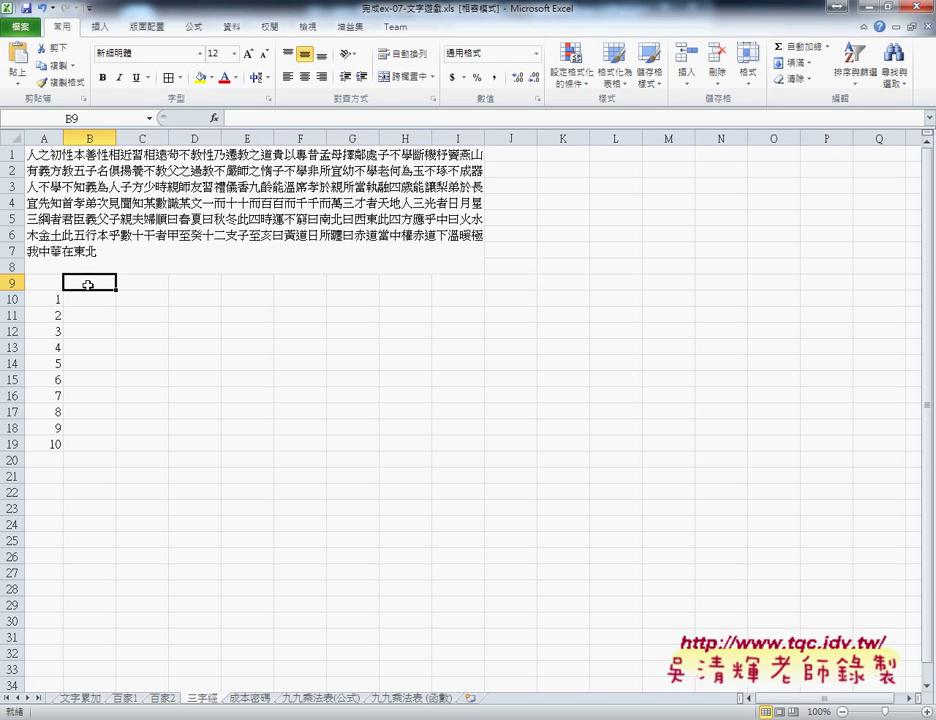
type("1")
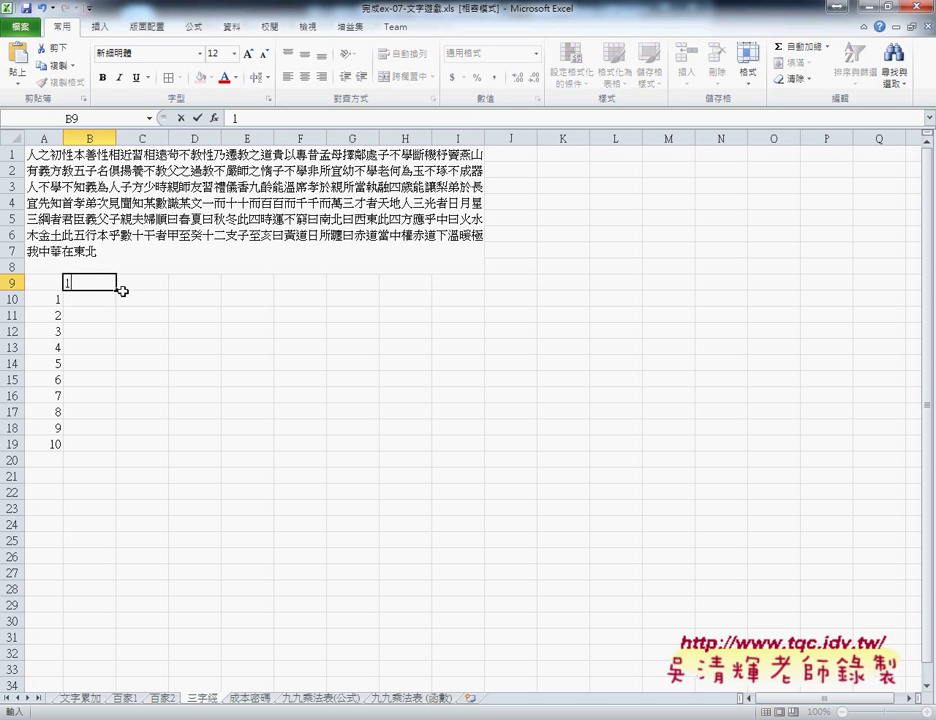
left_click_drag(116, 290, 477, 302)
key("ctrl")
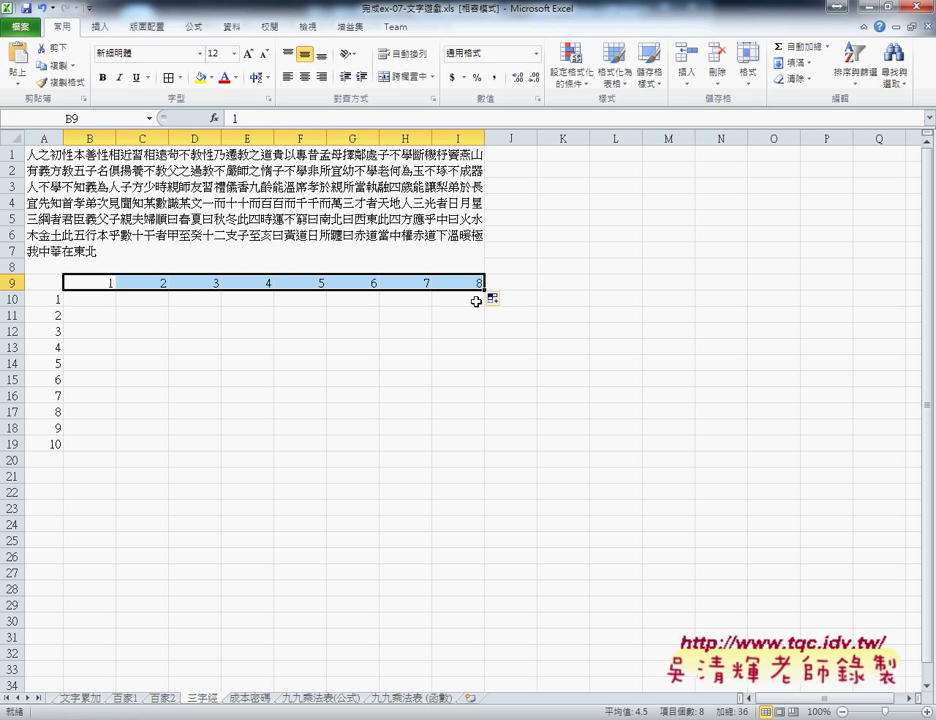
left_click(83, 300)
left_click(113, 189)
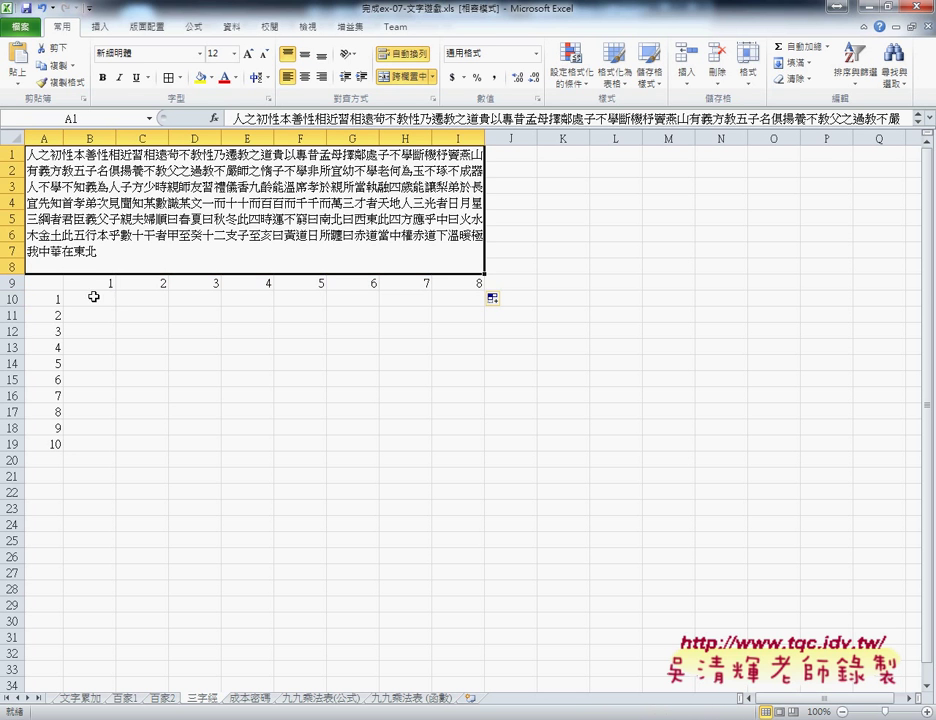
Step: Select the grid B10:I19, then switch to the 三字經全文 page in Chrome
mouse_move(94, 298)
left_mouse_down()
mouse_move(264, 441)
mouse_move(470, 441)
left_mouse_up()
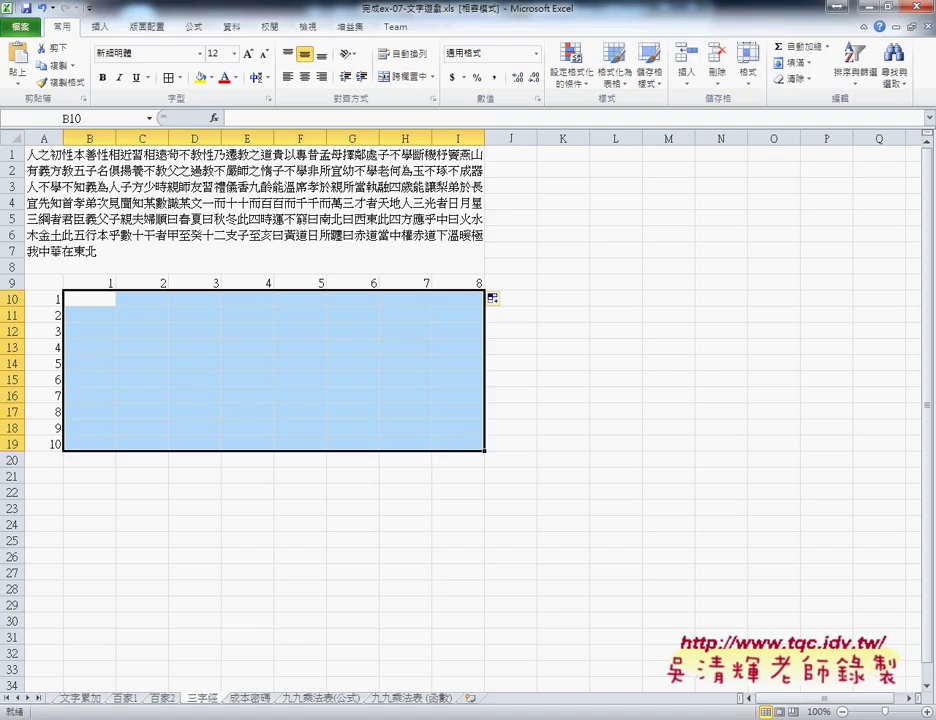
key("alt+Tab")
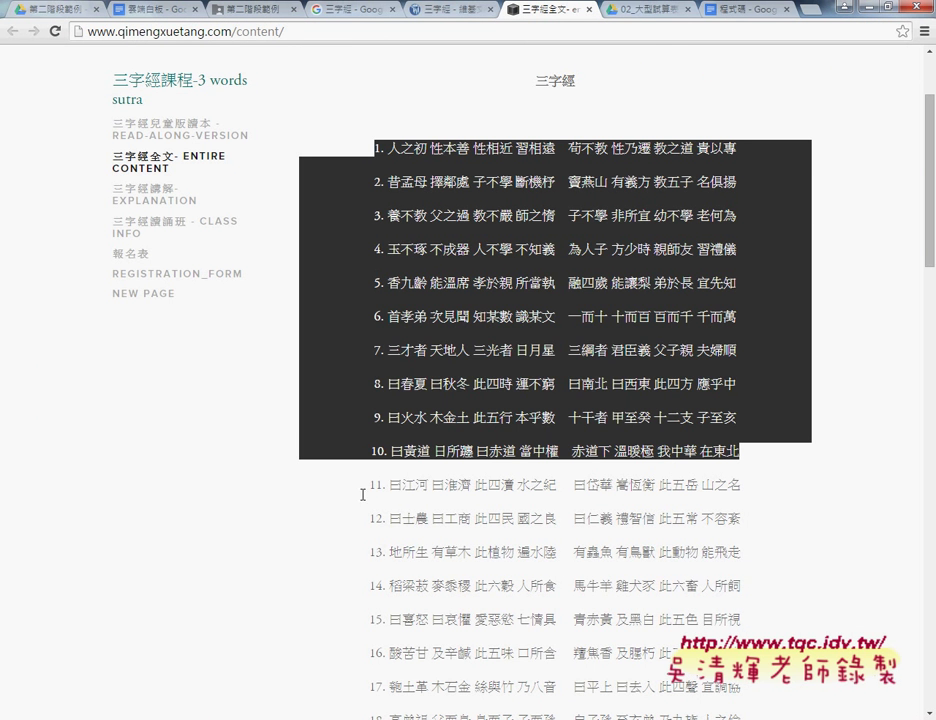
key("alt+Tab")
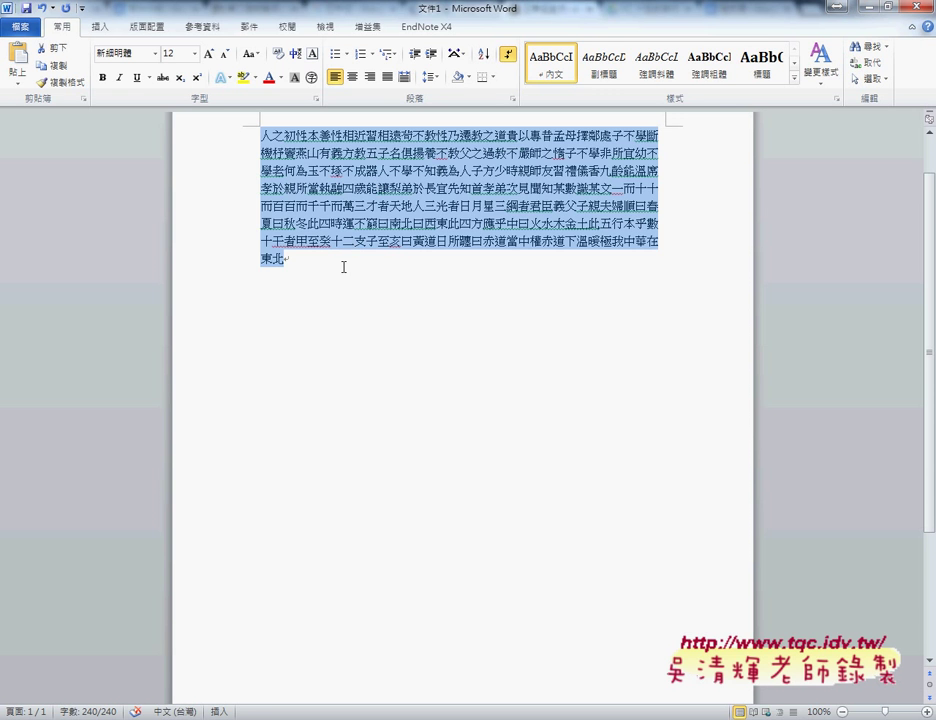
left_click(343, 267)
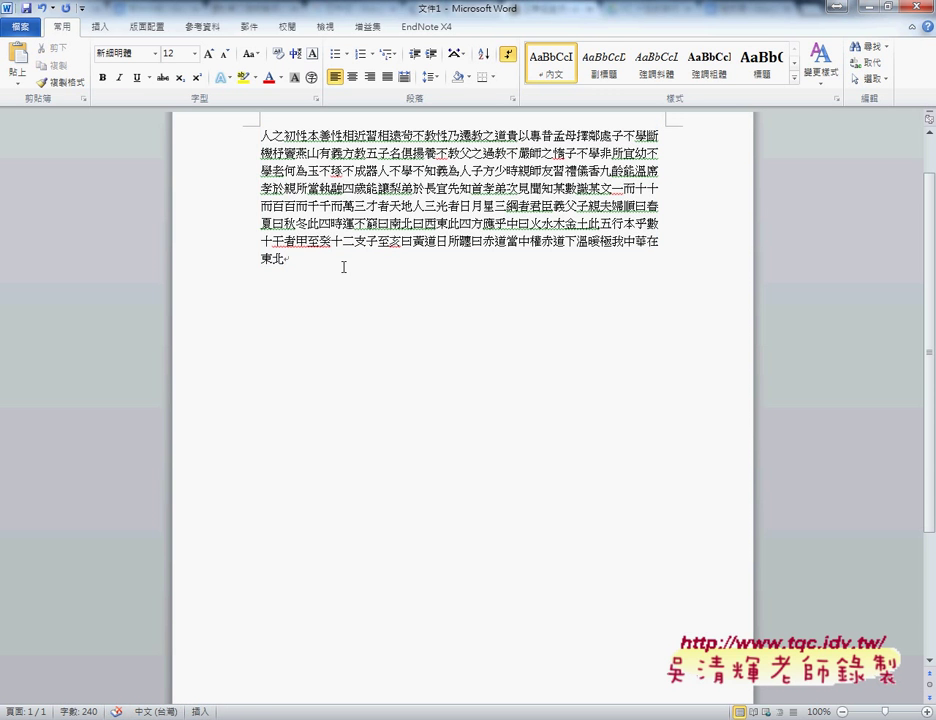
key("alt+Tab")
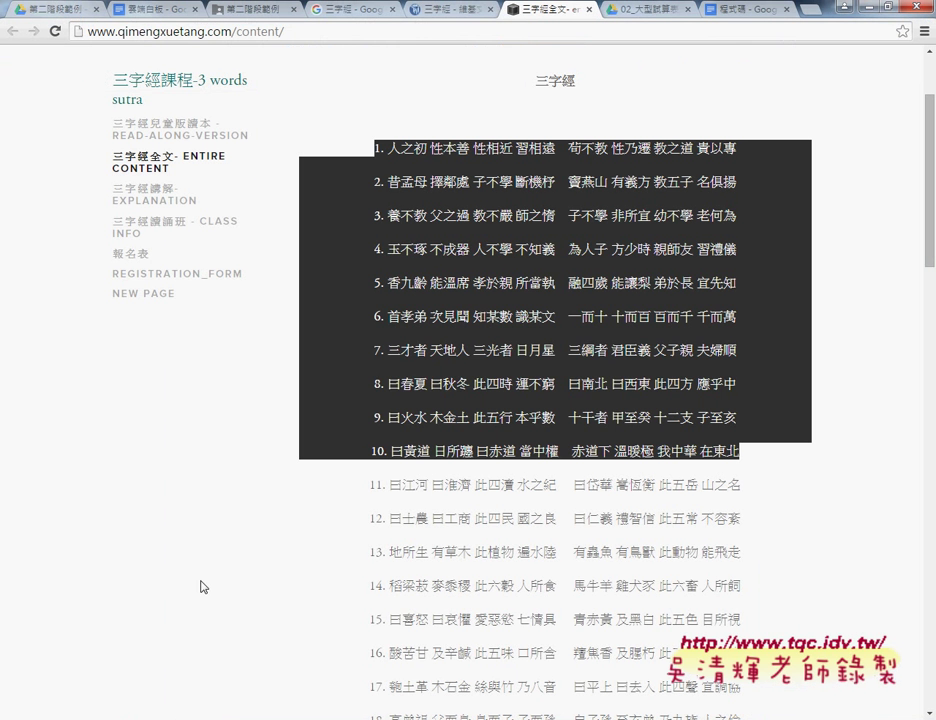